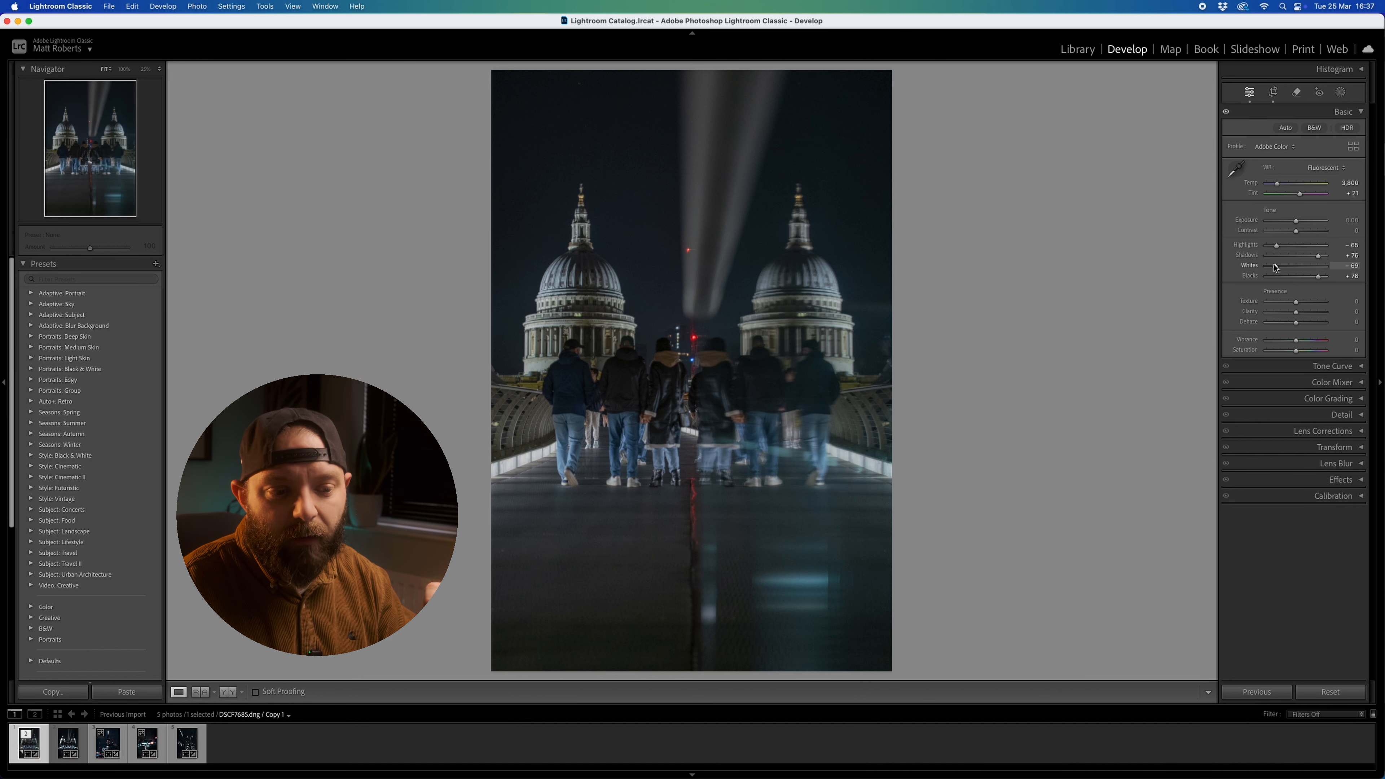
- Set the photo's Shadows to +63, Whites to -45, Blacks to +52 and Exposure to +1.10
{"action": "left_click_drag", "start_coordinate": [1276, 268], "coordinate": [1314, 279]}
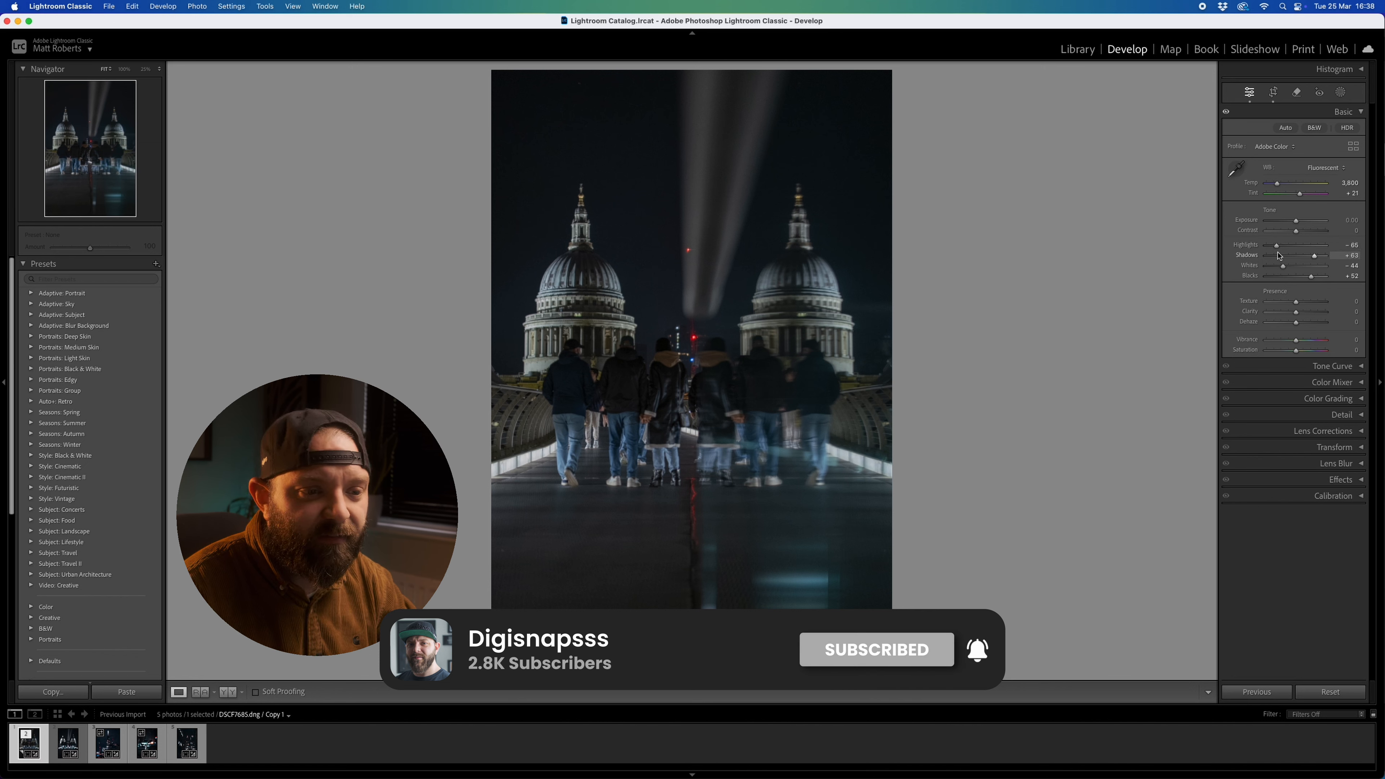
{"action": "left_click_drag", "start_coordinate": [1283, 266], "coordinate": [1280, 265]}
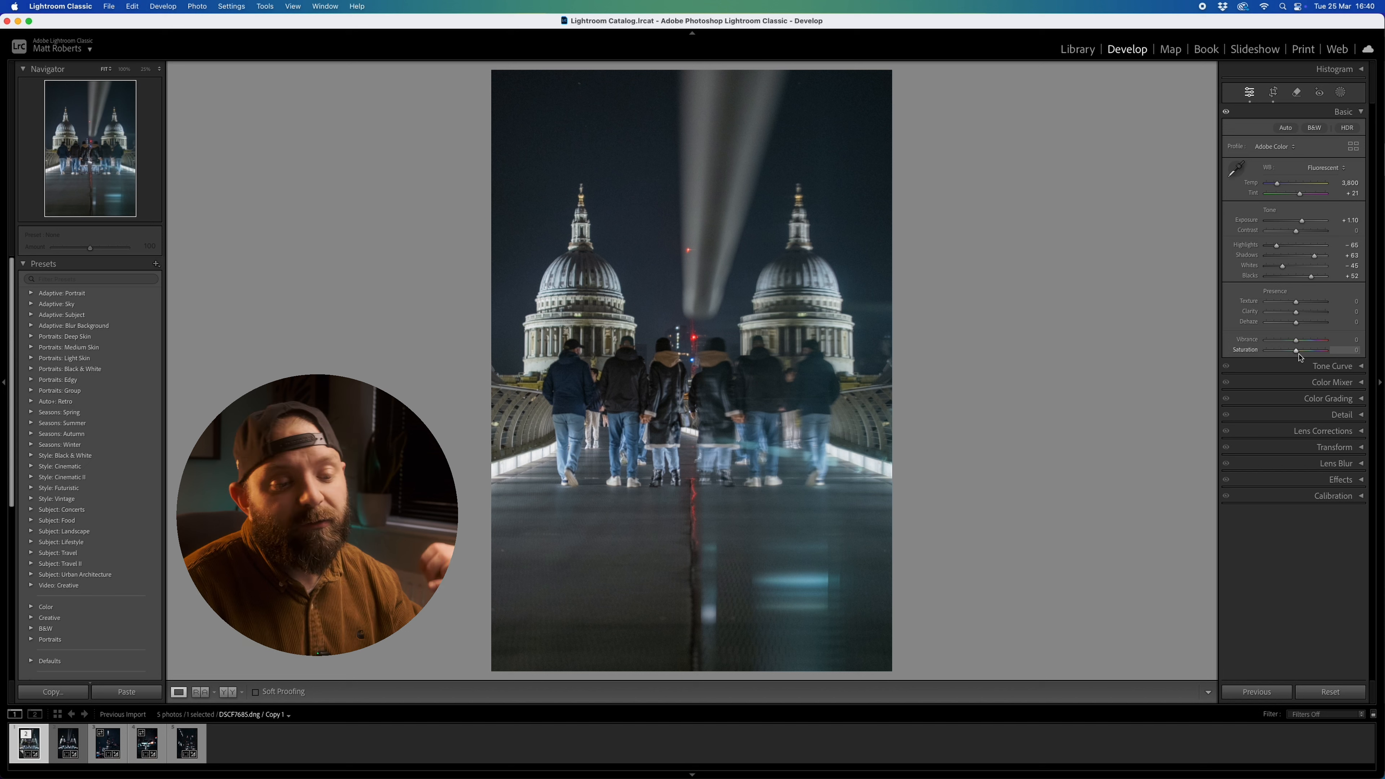
- Shape S-curves in the main point curve and each colour channel by lowering the shadows and lifting the highlights
{"action": "left_click", "coordinate": [1359, 368]}
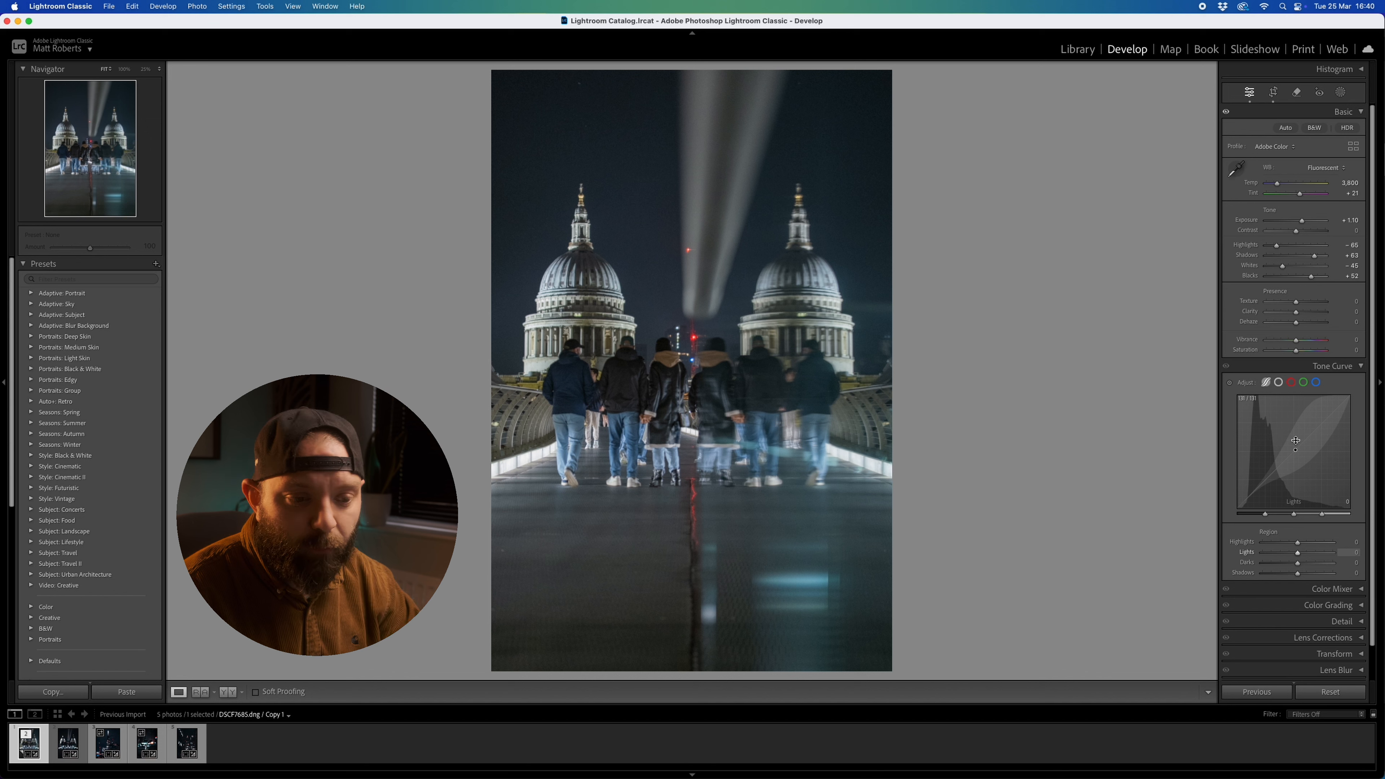
{"action": "left_click", "coordinate": [1278, 381]}
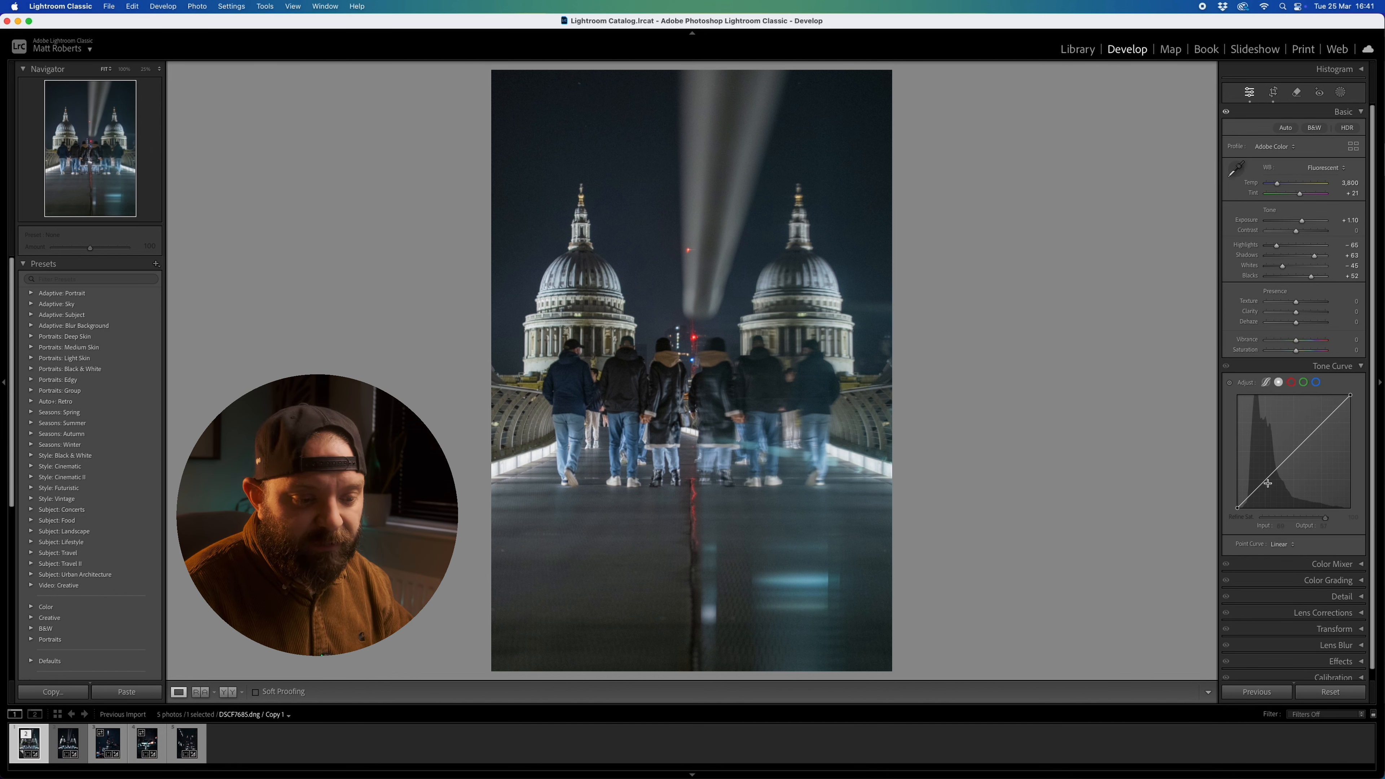
{"action": "left_click", "coordinate": [1265, 486]}
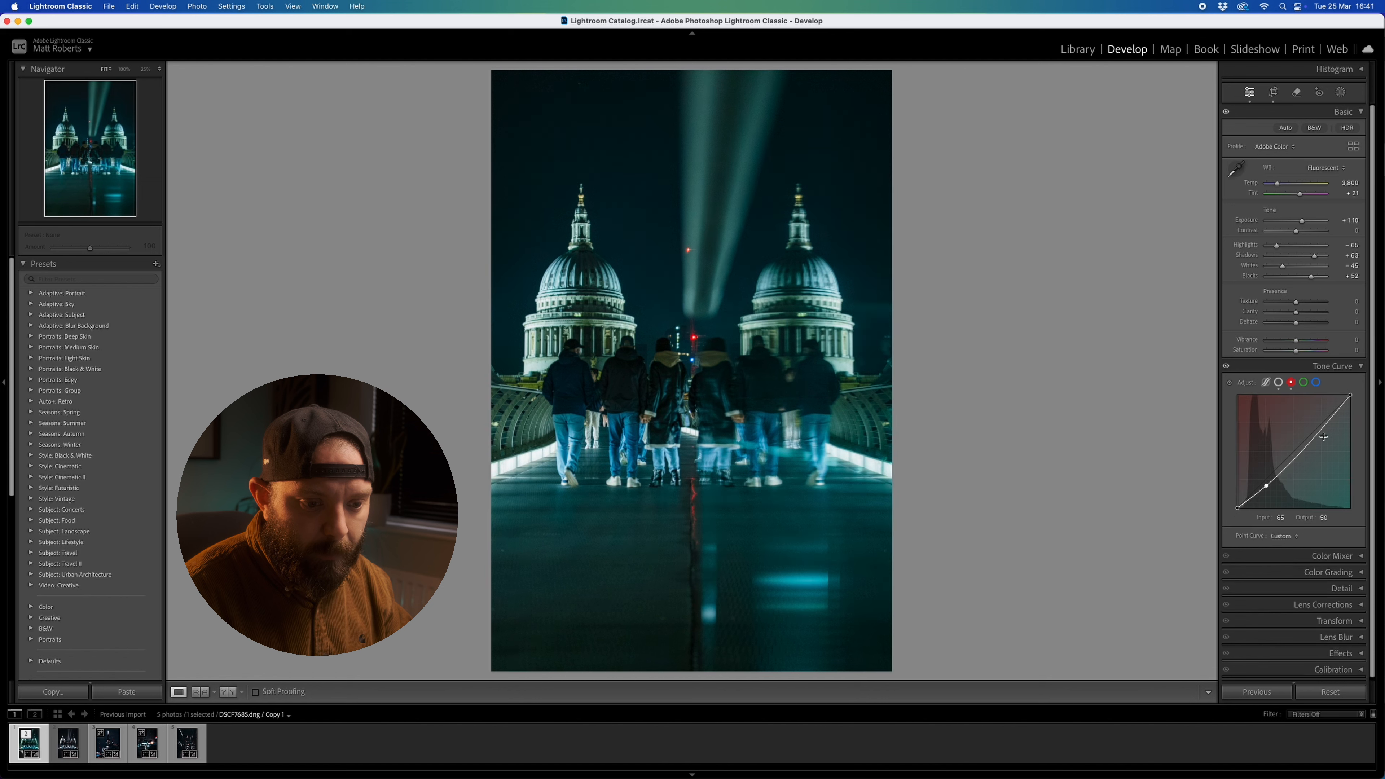
{"action": "left_click_drag", "start_coordinate": [1322, 431], "coordinate": [1323, 415]}
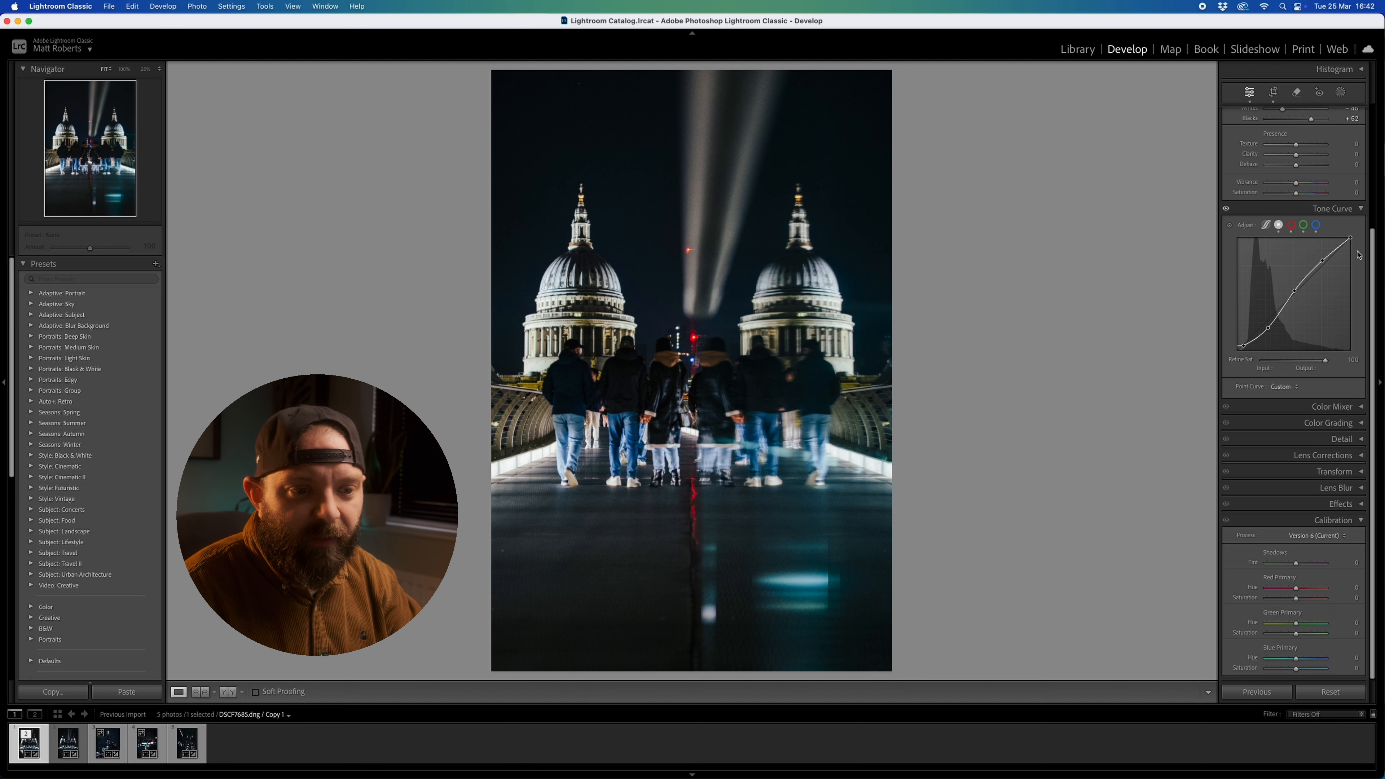
{"action": "left_click_drag", "start_coordinate": [1350, 239], "coordinate": [1360, 246]}
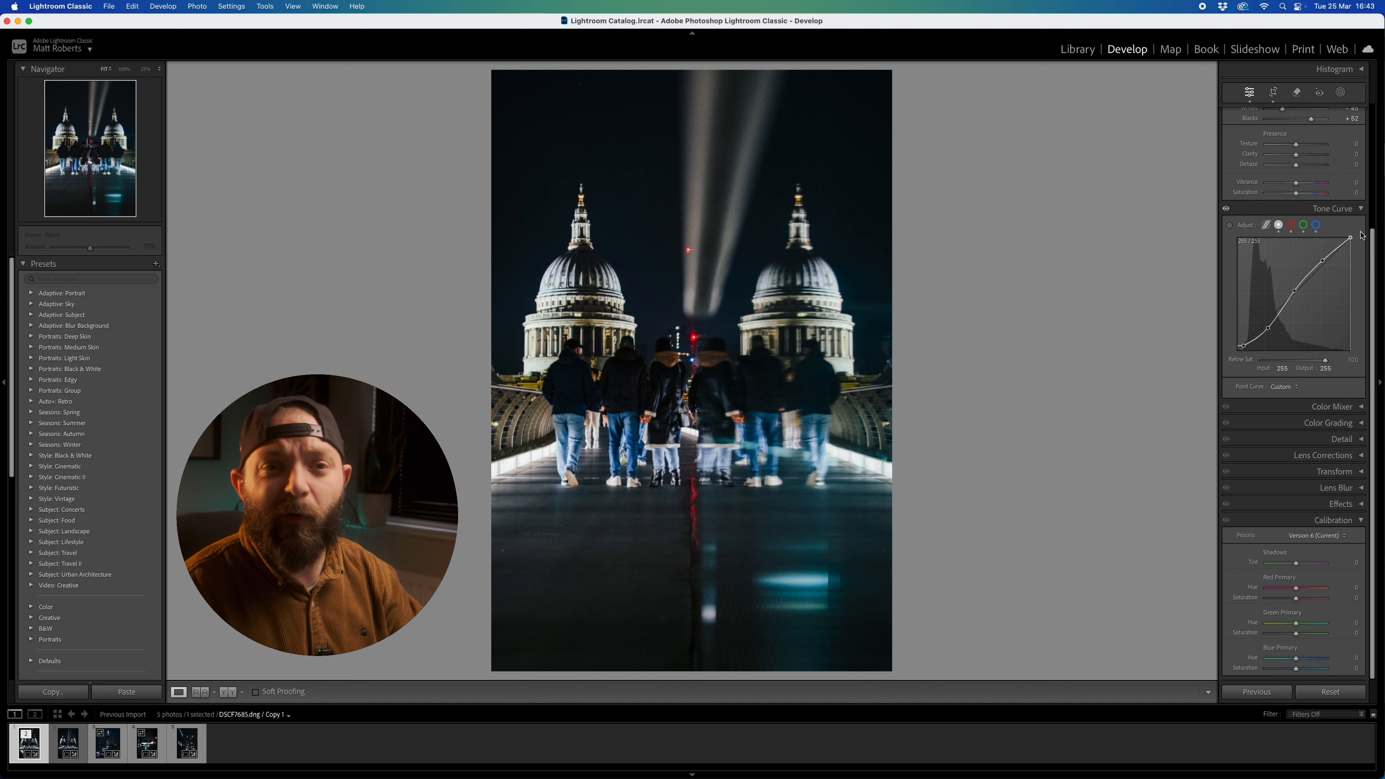
- Examine the tone curve shapes of the red, green and blue channels
{"action": "left_click", "coordinate": [1290, 224]}
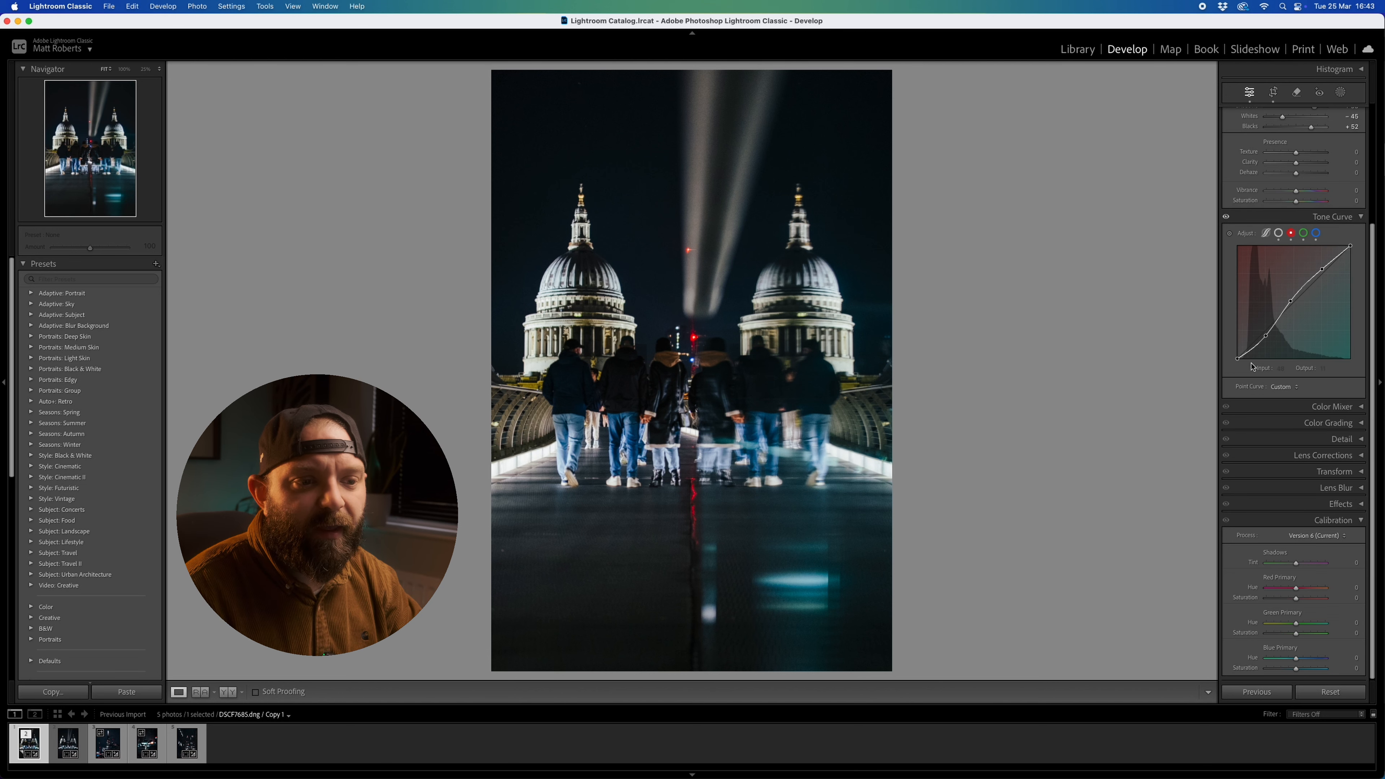
{"action": "left_click", "coordinate": [1303, 234]}
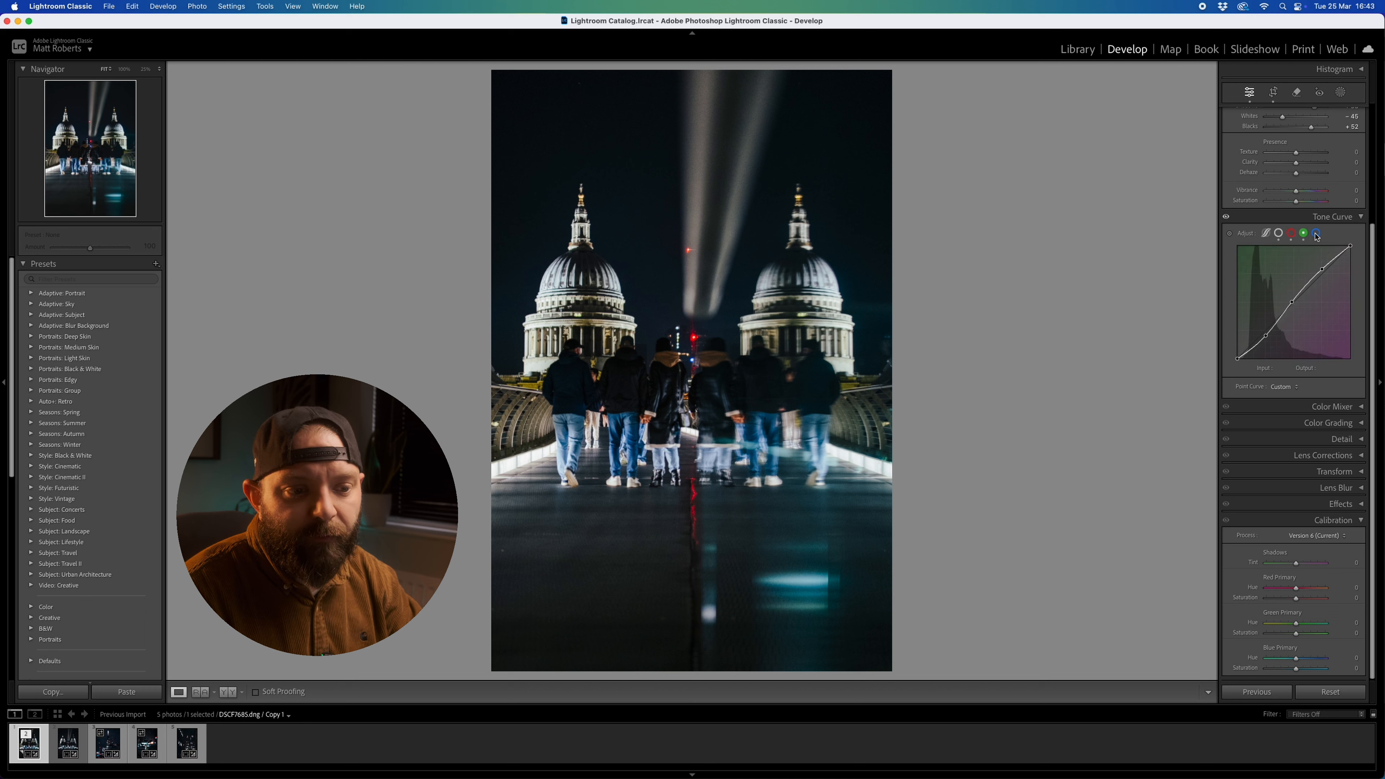
{"action": "left_click", "coordinate": [1314, 235]}
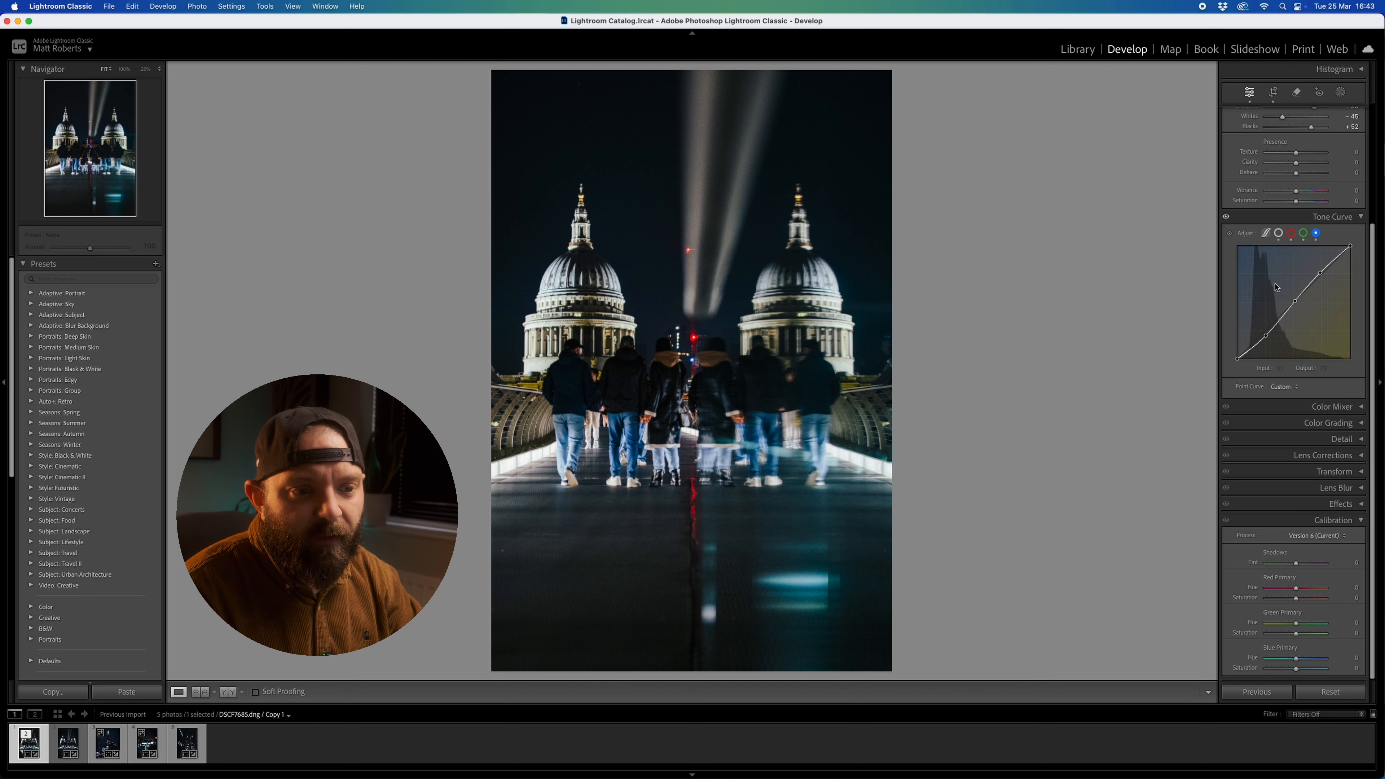
{"action": "left_click", "coordinate": [1303, 234]}
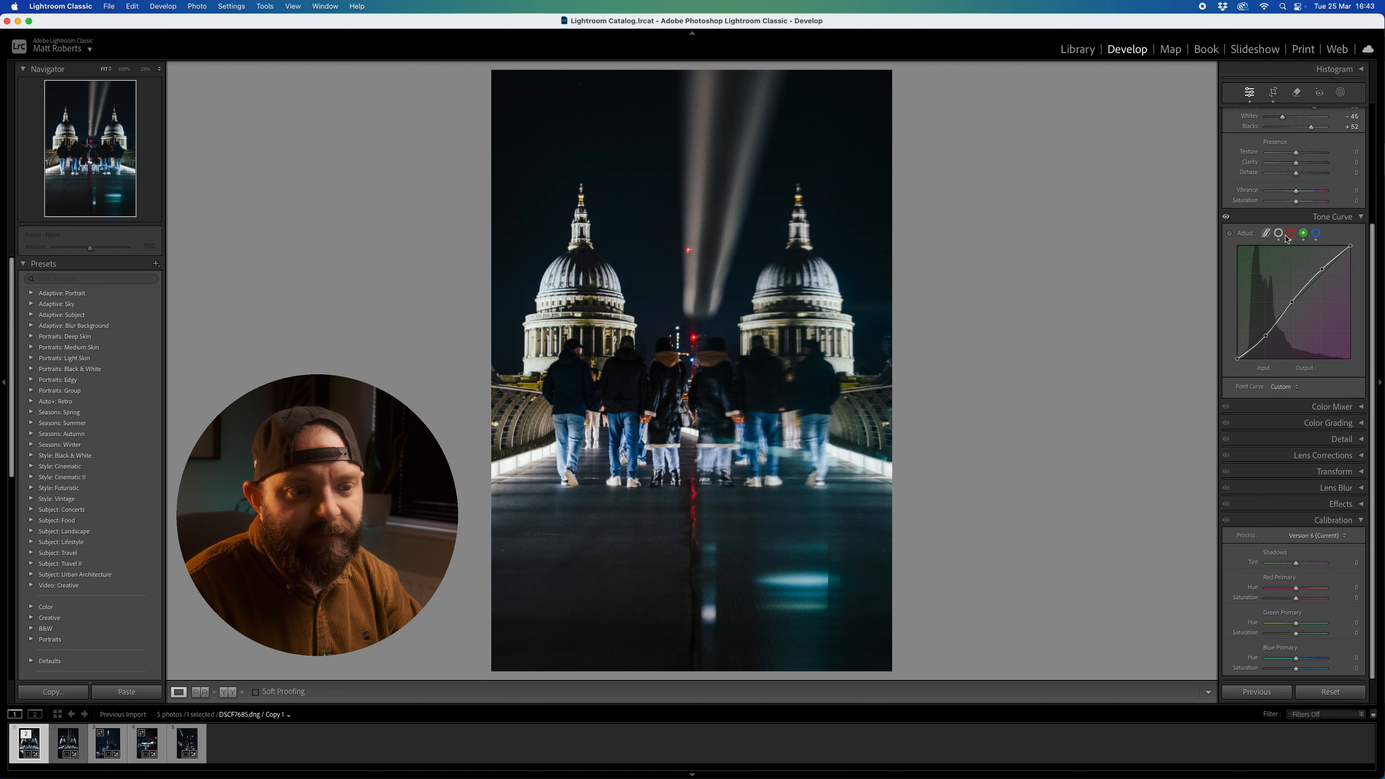
{"action": "left_click", "coordinate": [1290, 234]}
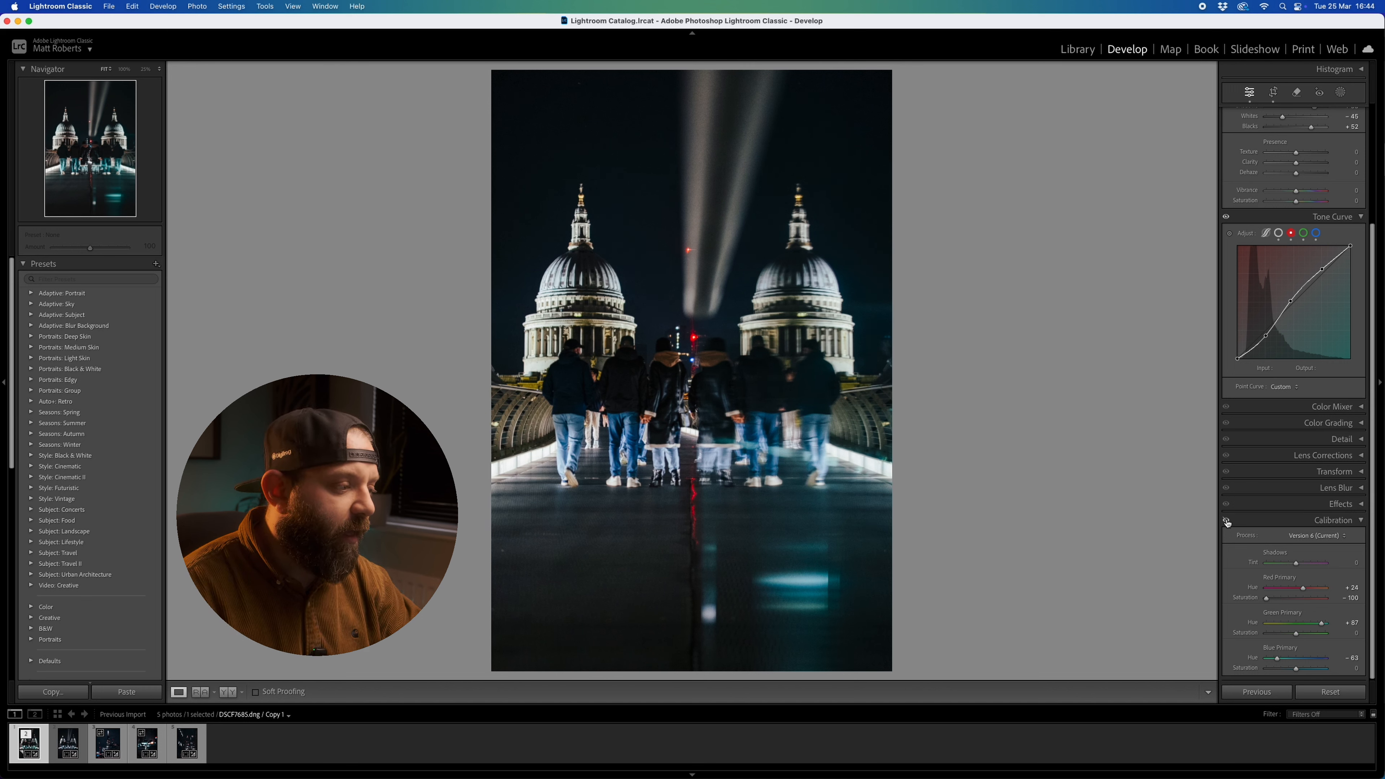
- Compare the photo with and without its Calibration adjustments, and set the Red Primary saturation to -54
{"action": "left_click", "coordinate": [1226, 521]}
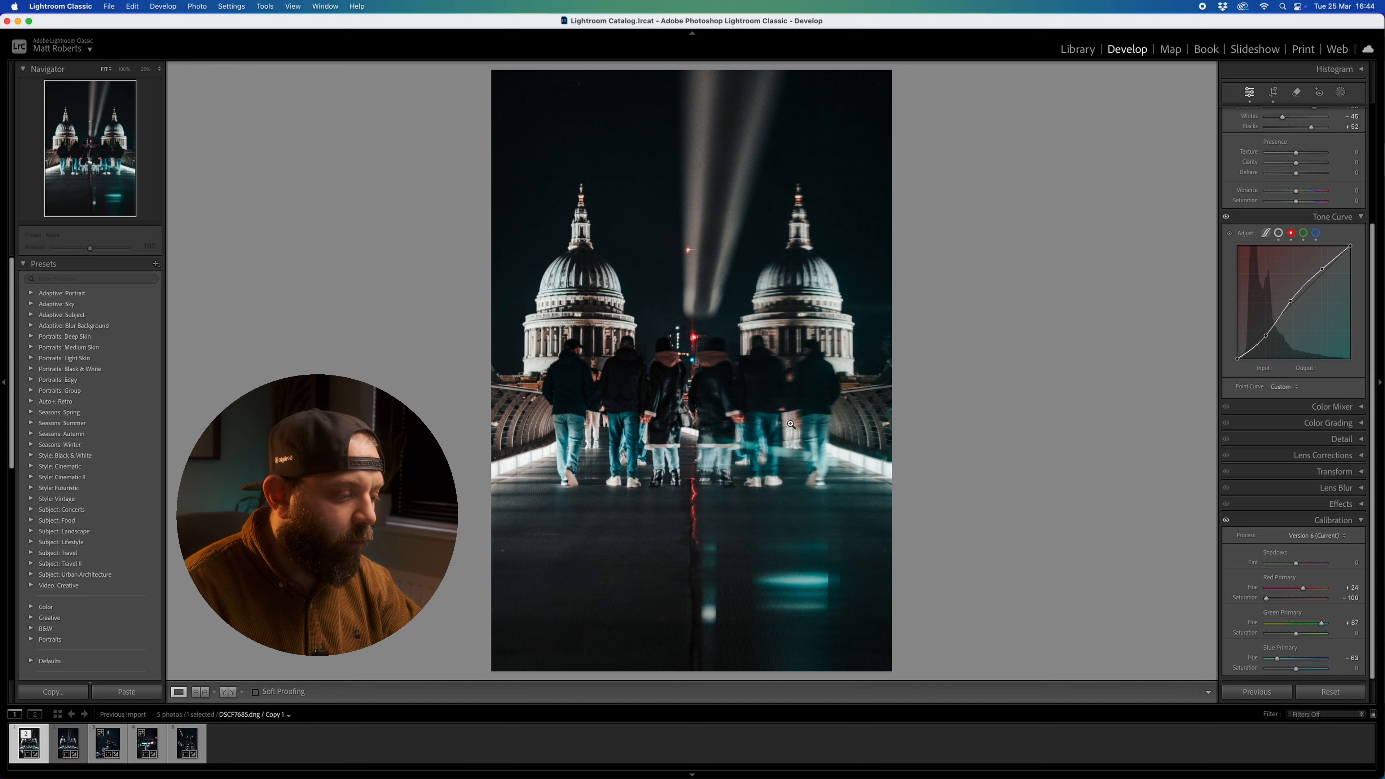
{"action": "left_click", "coordinate": [1226, 521]}
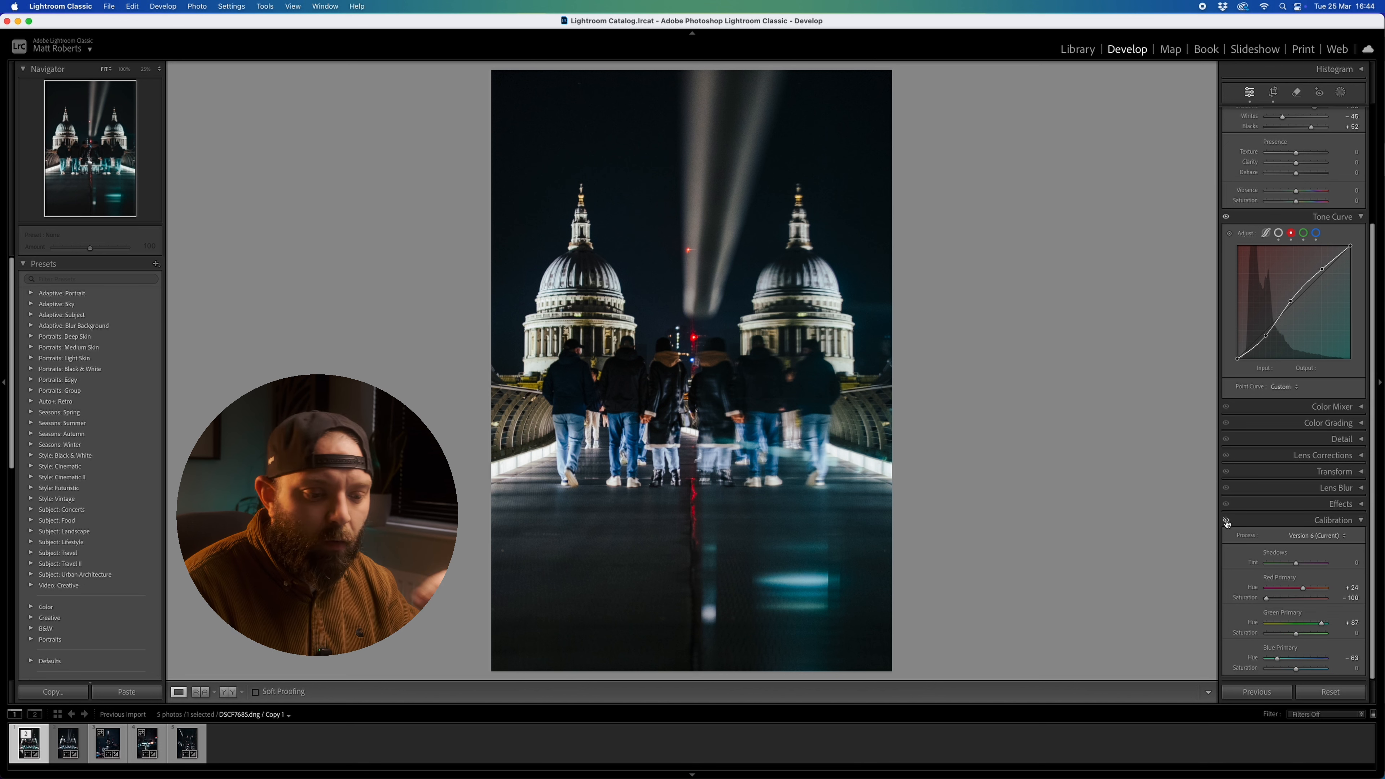
{"action": "left_click", "coordinate": [1226, 521]}
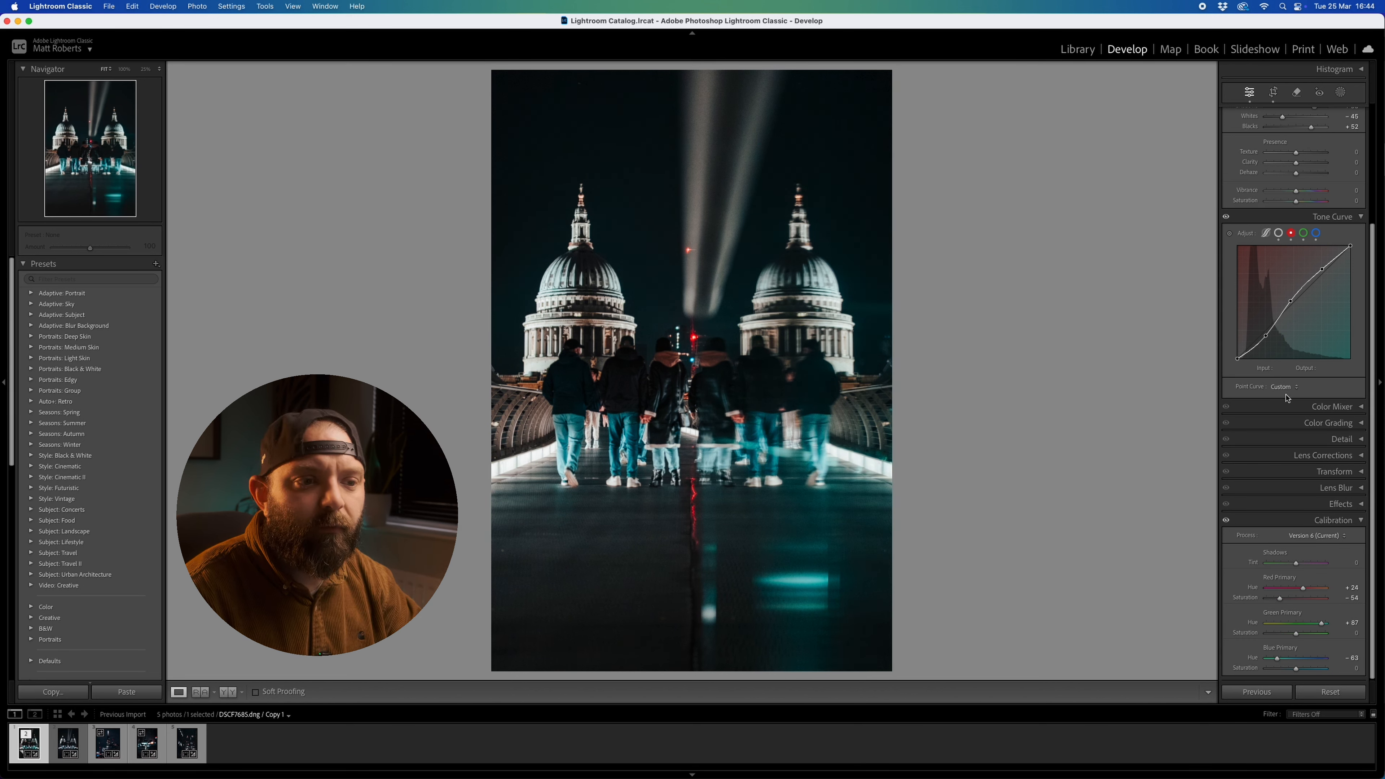
- Soften the photo by setting Clarity to -29 and Texture to -12
{"action": "scroll", "coordinate": [1287, 268], "scroll_direction": "up", "scroll_amount": 5}
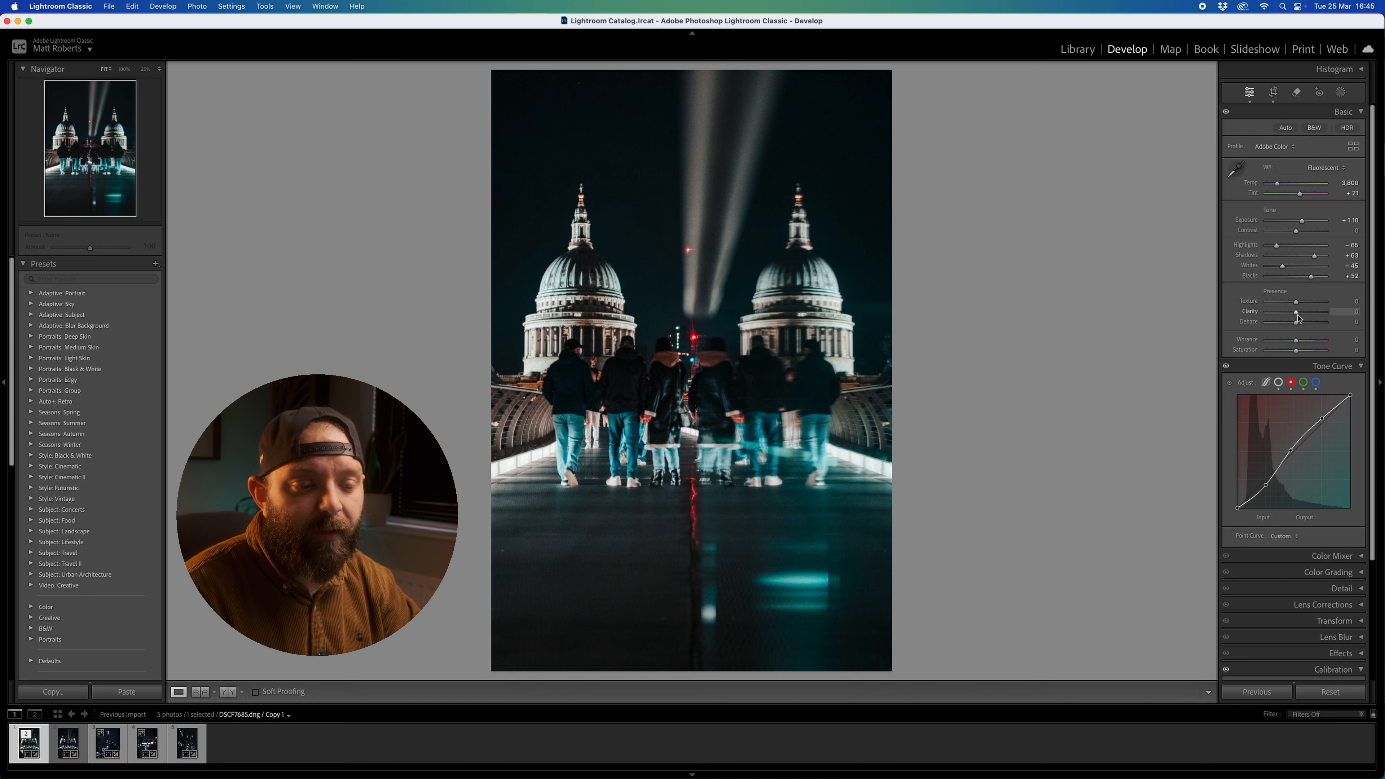
{"action": "left_click_drag", "start_coordinate": [1298, 319], "coordinate": [1291, 319]}
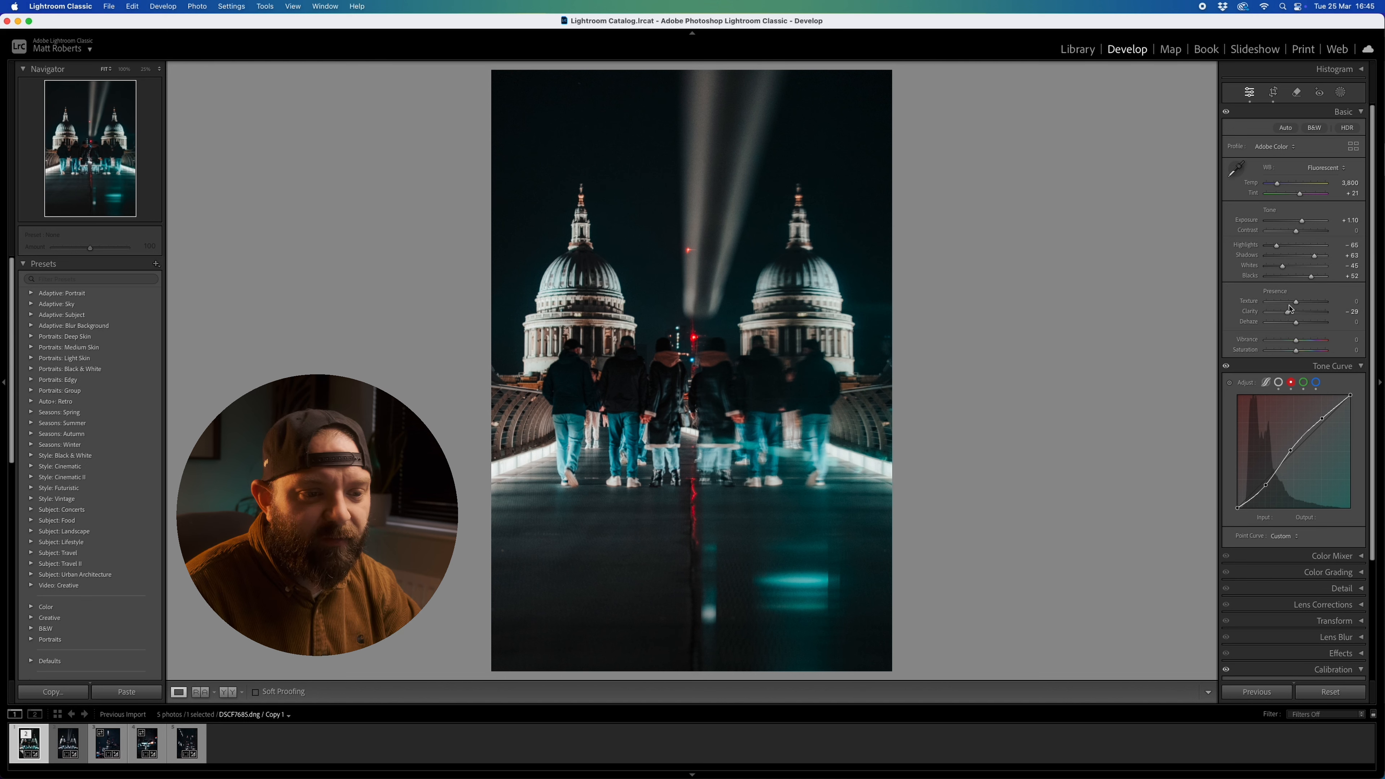
{"action": "left_click_drag", "start_coordinate": [1297, 303], "coordinate": [1296, 306]}
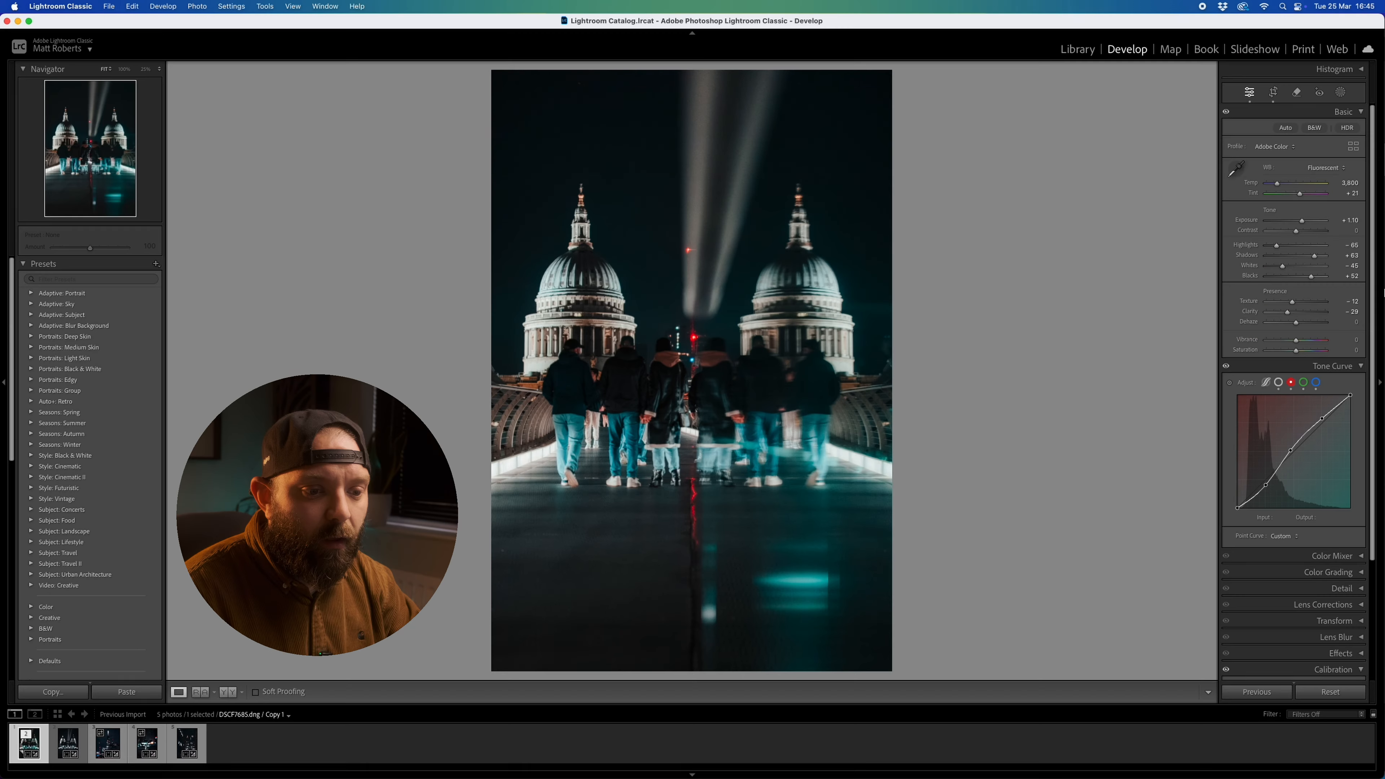
- Try Dehaze at +17 and at -15, resetting it to its default after each
{"action": "left_click_drag", "start_coordinate": [1296, 326], "coordinate": [1306, 325]}
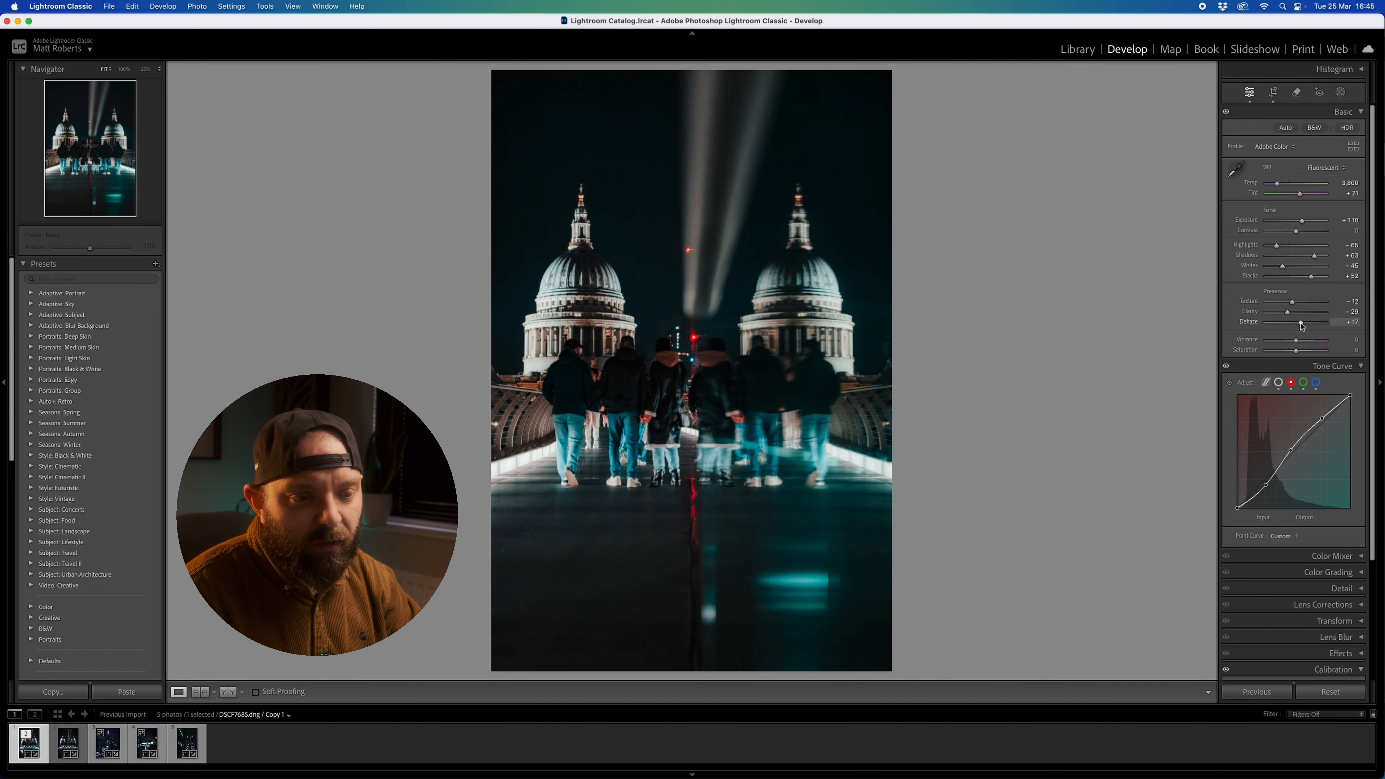
{"action": "double_click", "coordinate": [1301, 324]}
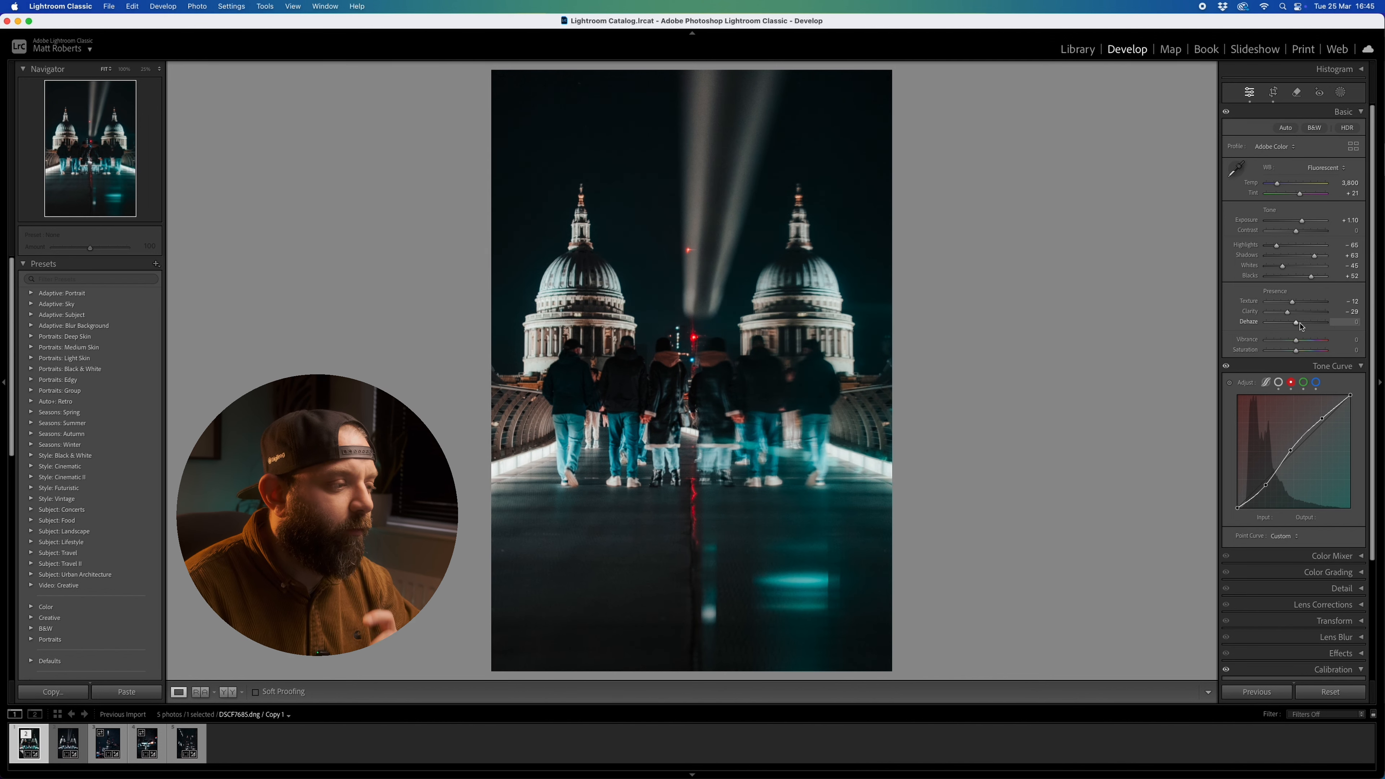
{"action": "left_click_drag", "start_coordinate": [1301, 326], "coordinate": [1296, 327]}
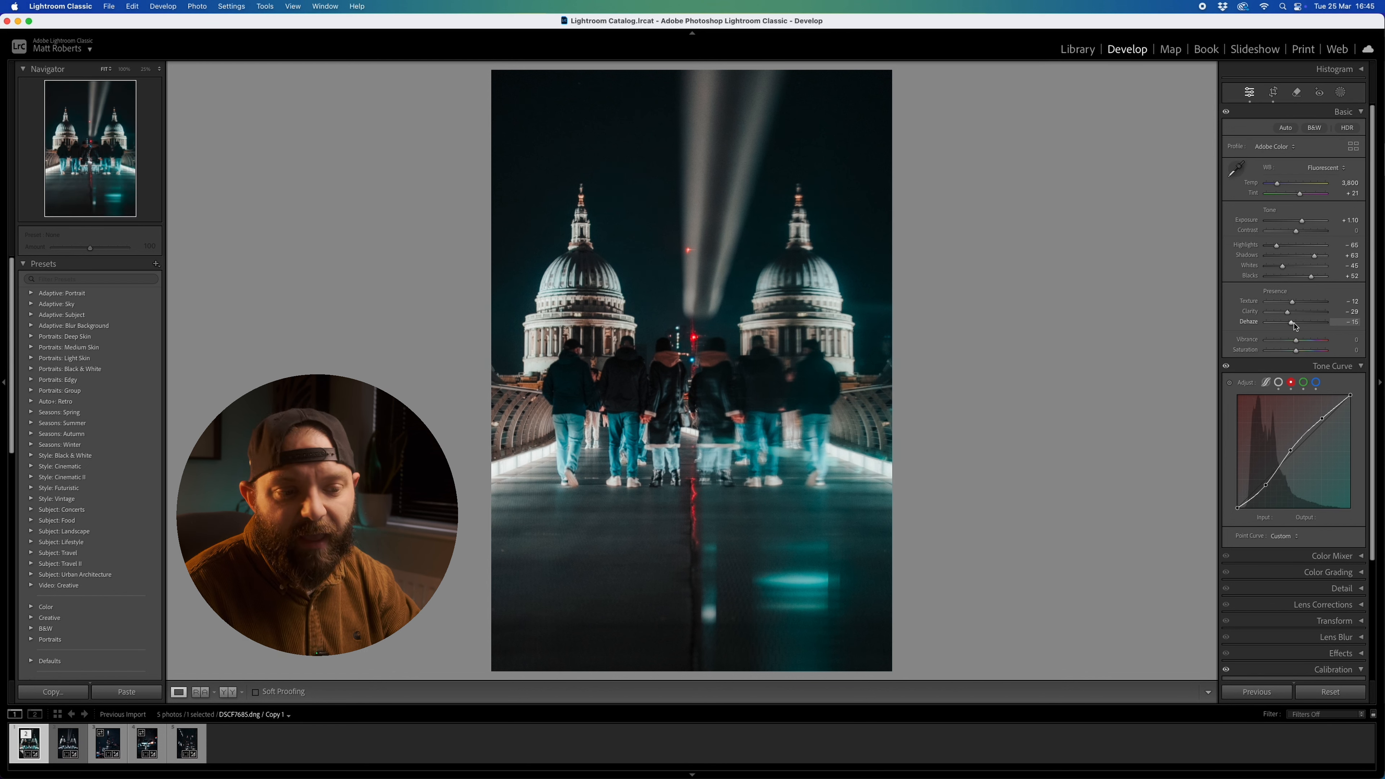
{"action": "double_click", "coordinate": [1296, 326]}
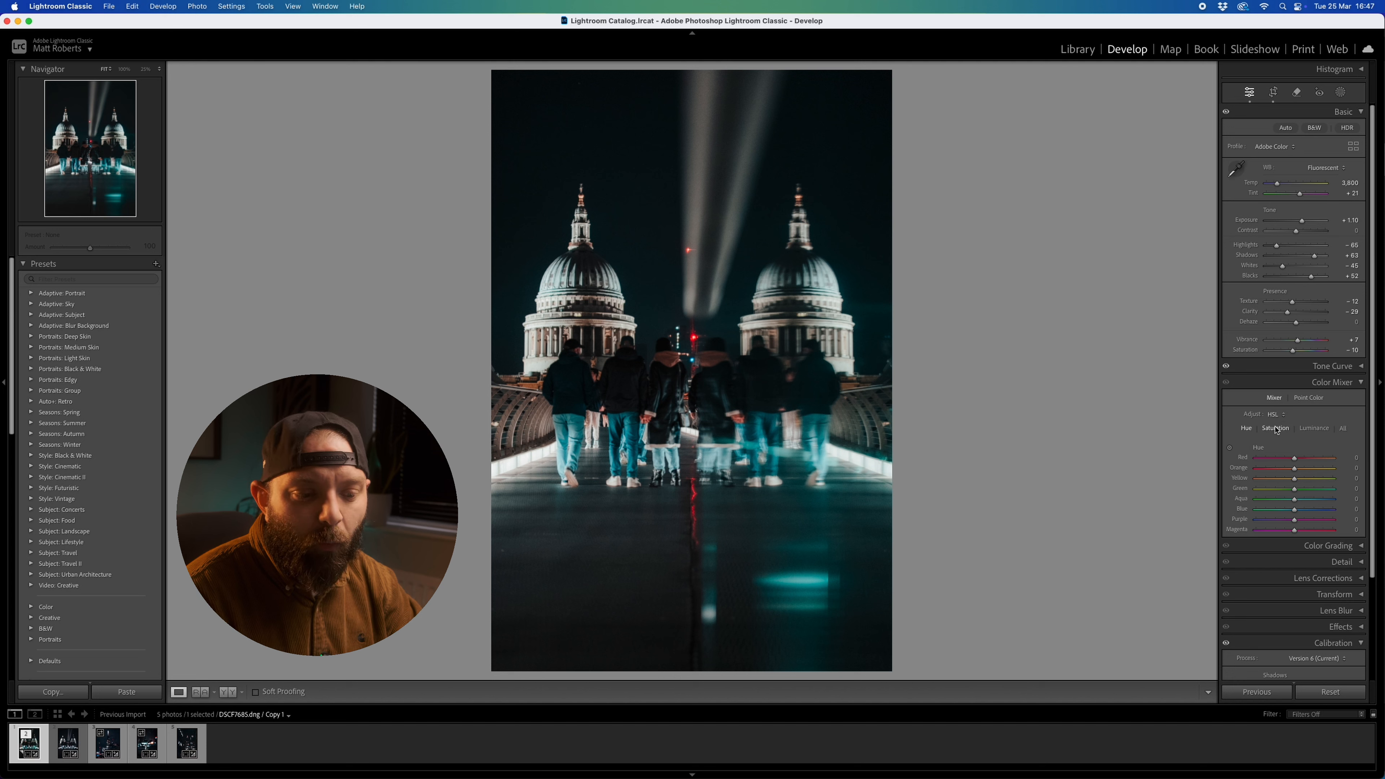
- Adjust the Color Mixer by individual colour, with red luminance at +17, orange hue at +31 and orange luminance at +25
{"action": "left_click", "coordinate": [1275, 415]}
{"action": "left_click", "coordinate": [1274, 425]}
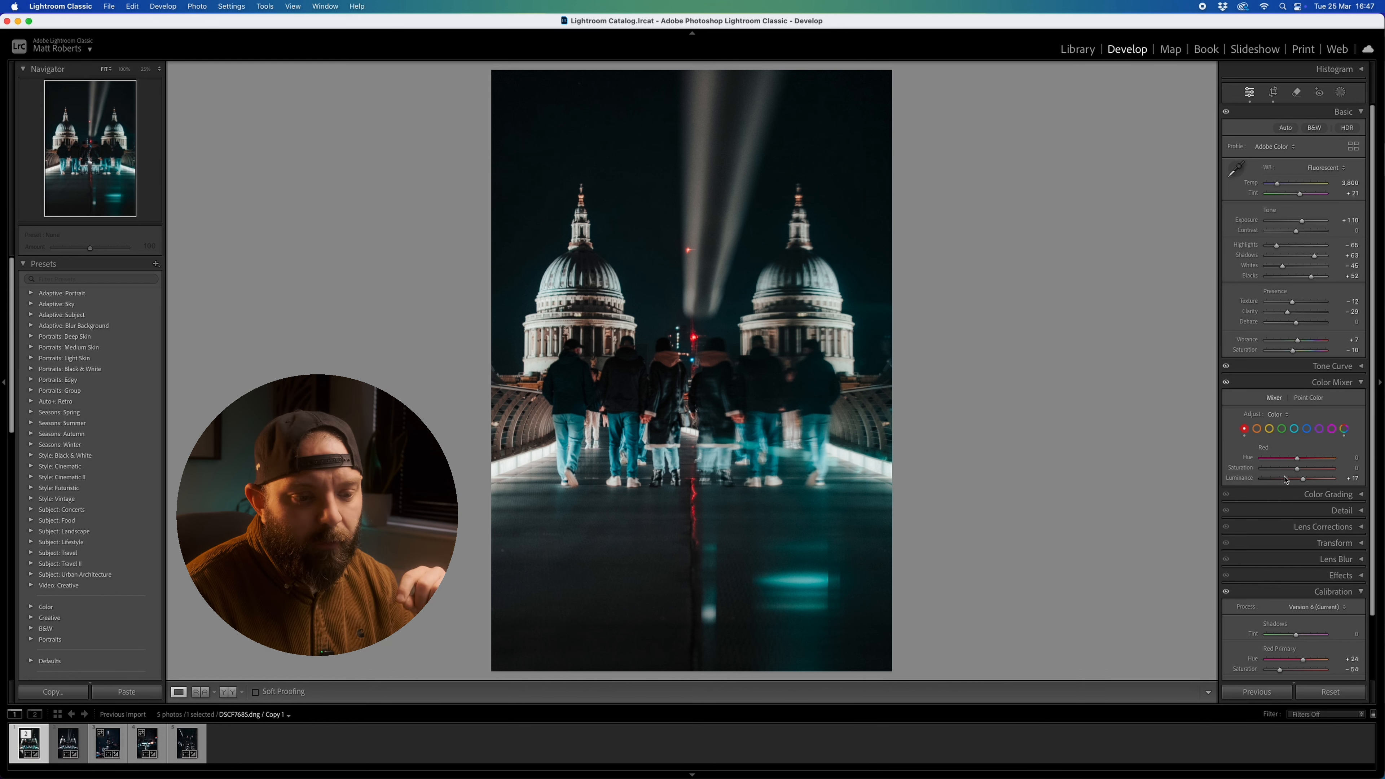
{"action": "left_click", "coordinate": [1257, 429]}
{"action": "left_click_drag", "start_coordinate": [1296, 458], "coordinate": [1307, 459]}
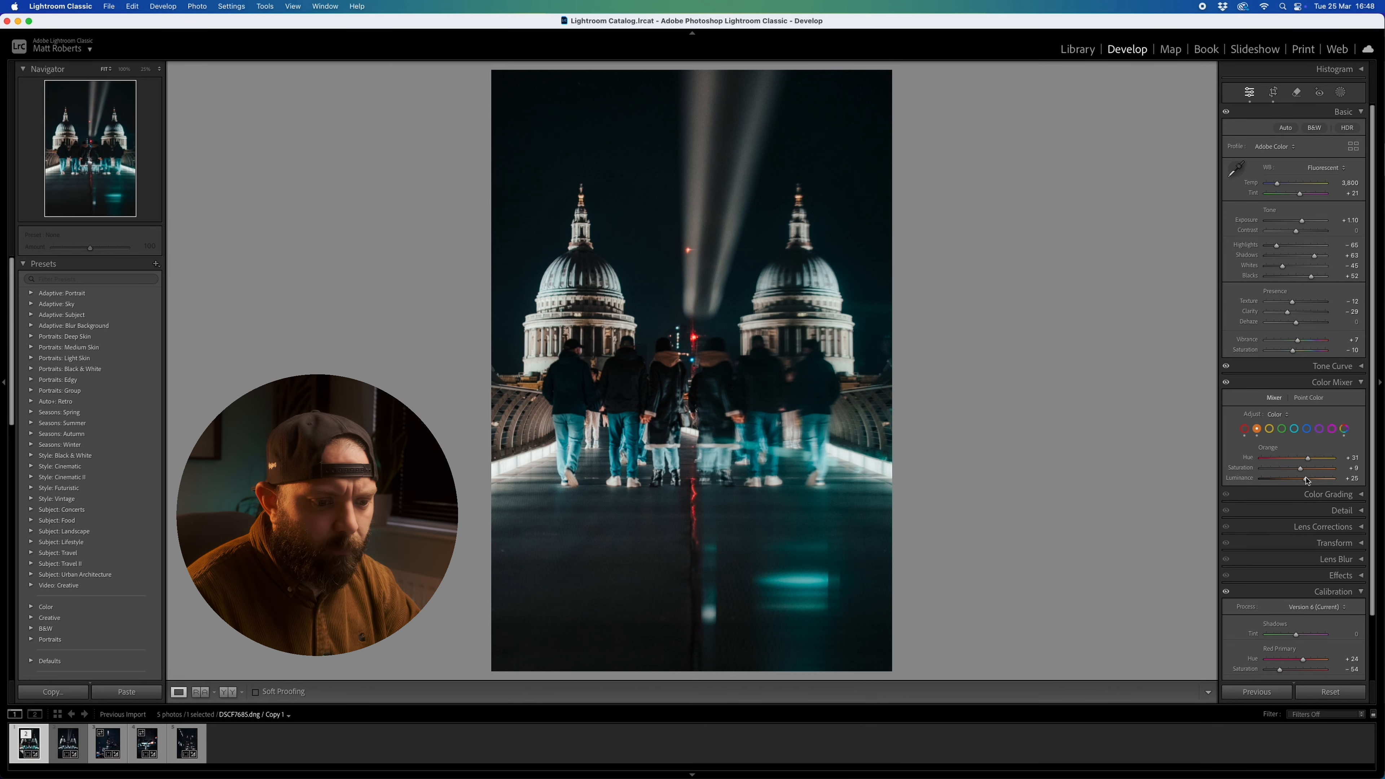
- Refine the aqua and blue ranges with blue hue at +11, and set red saturation to -2 and red luminance to +18
{"action": "left_click", "coordinate": [1294, 428]}
{"action": "mouse_move", "coordinate": [1296, 468]}
{"action": "left_mouse_down"}
{"action": "mouse_move", "coordinate": [1284, 469]}
{"action": "mouse_move", "coordinate": [1302, 460]}
{"action": "left_mouse_up"}
{"action": "left_click", "coordinate": [1307, 428]}
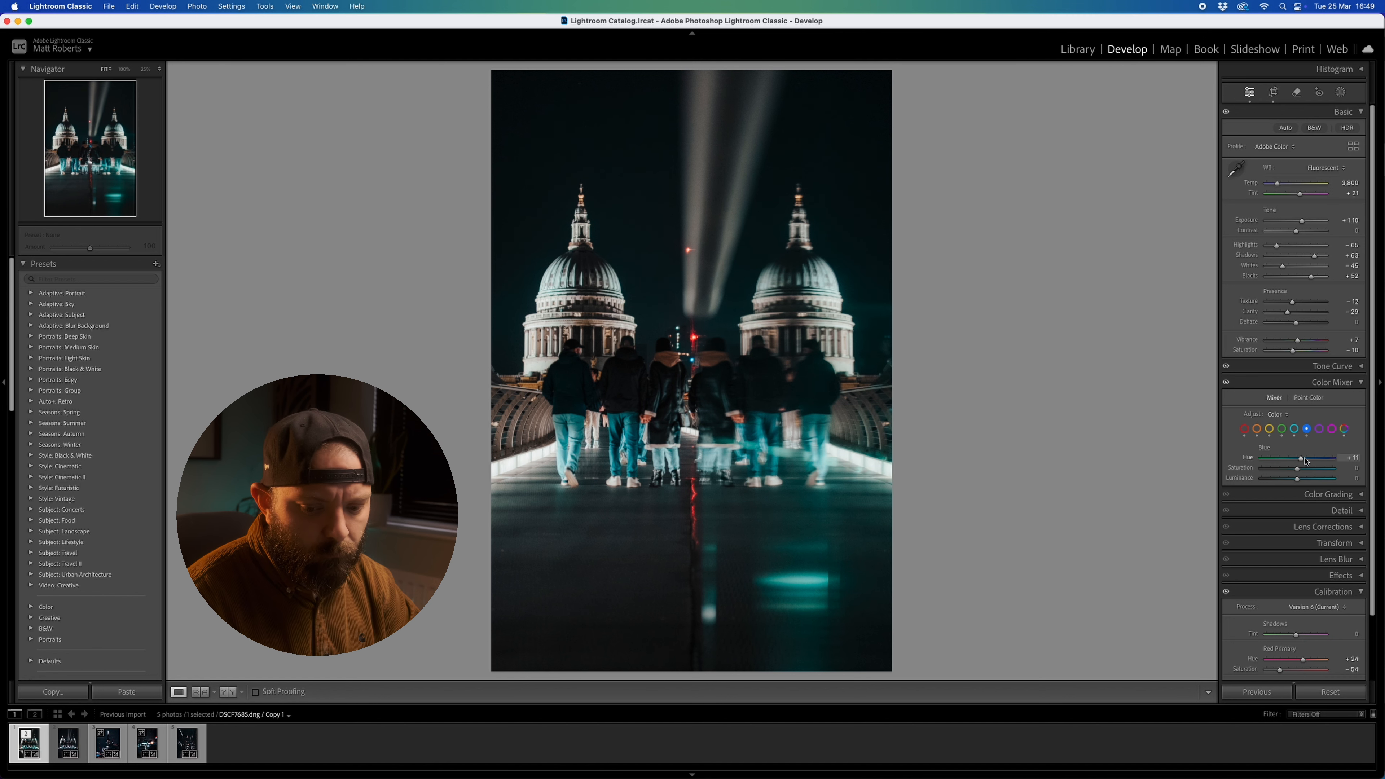
{"action": "left_click", "coordinate": [1244, 429]}
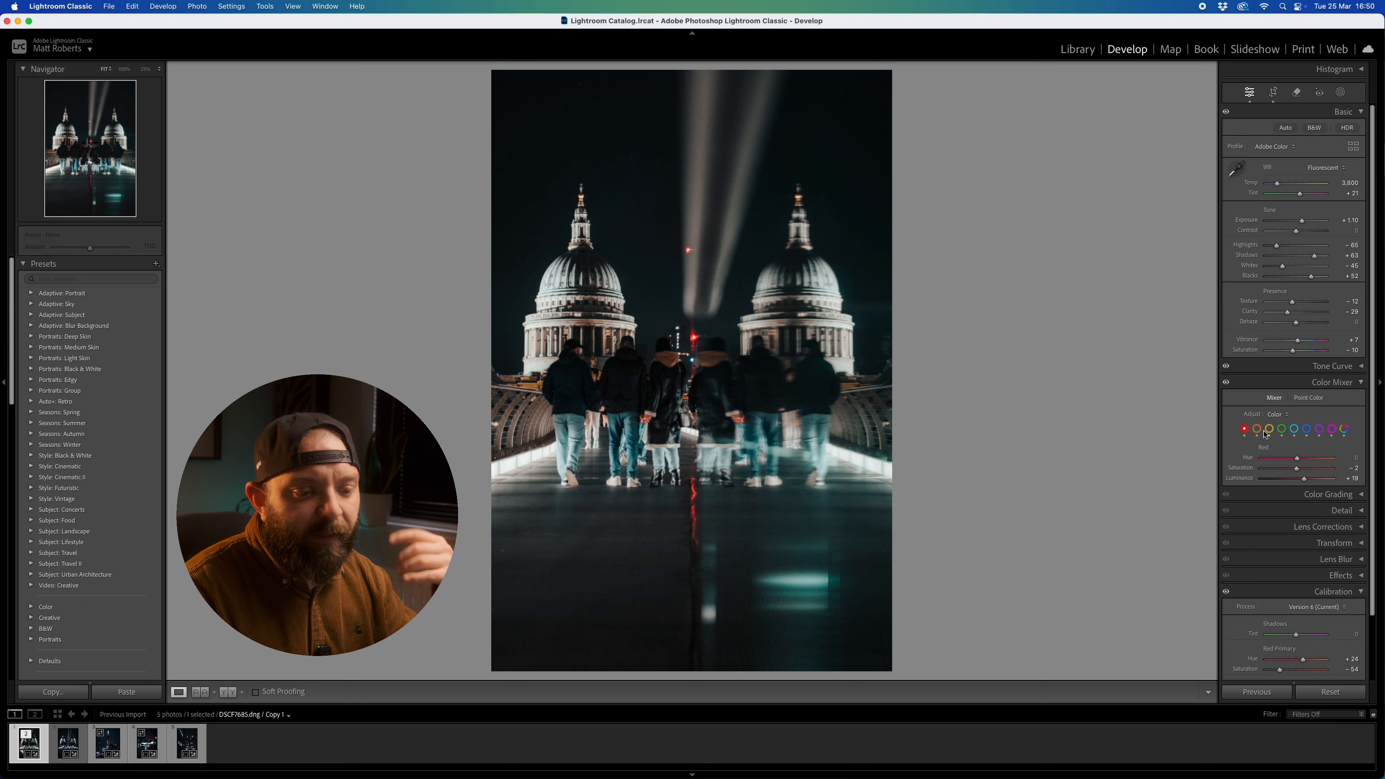
- Try an orange hue of -100 and examine its effect on the people's hoods and hands up close
{"action": "left_click", "coordinate": [1257, 429]}
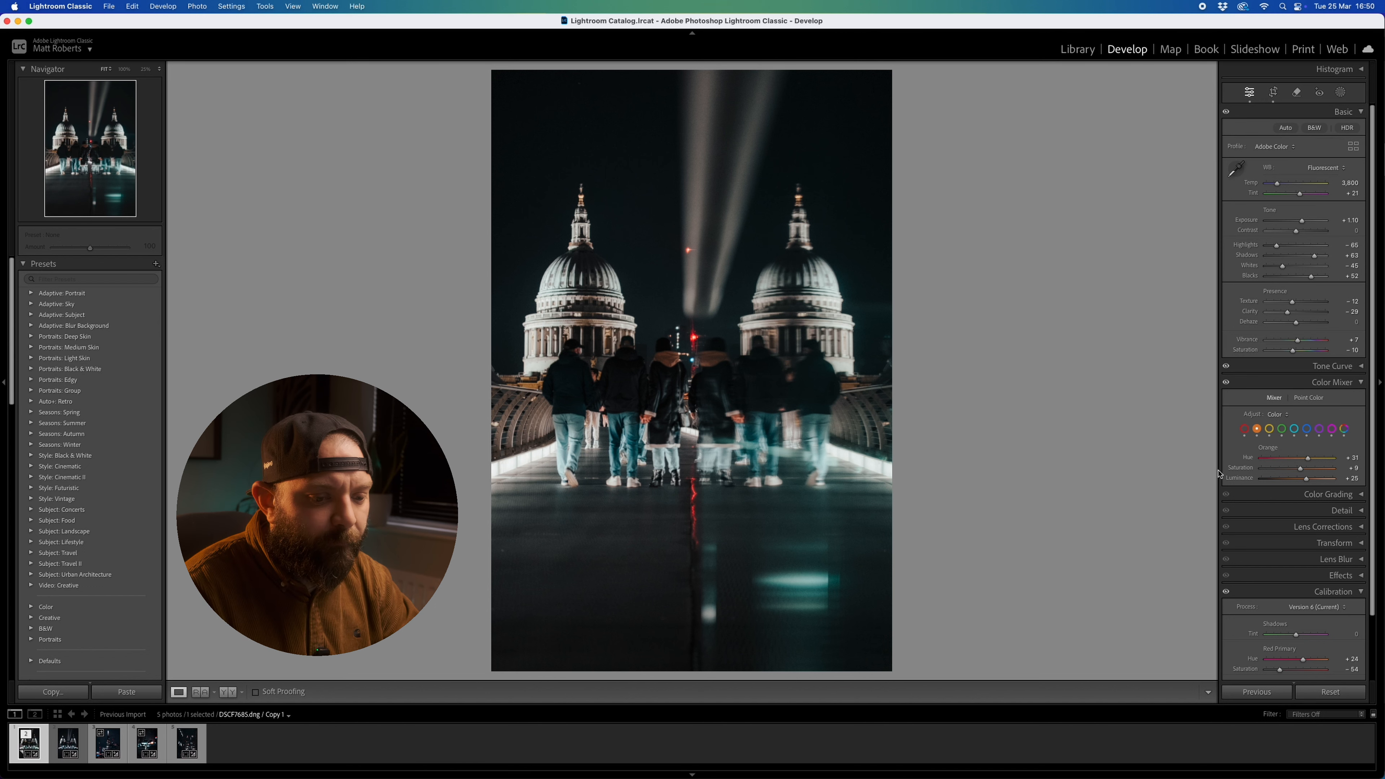
{"action": "left_click_drag", "start_coordinate": [1316, 457], "coordinate": [1208, 468]}
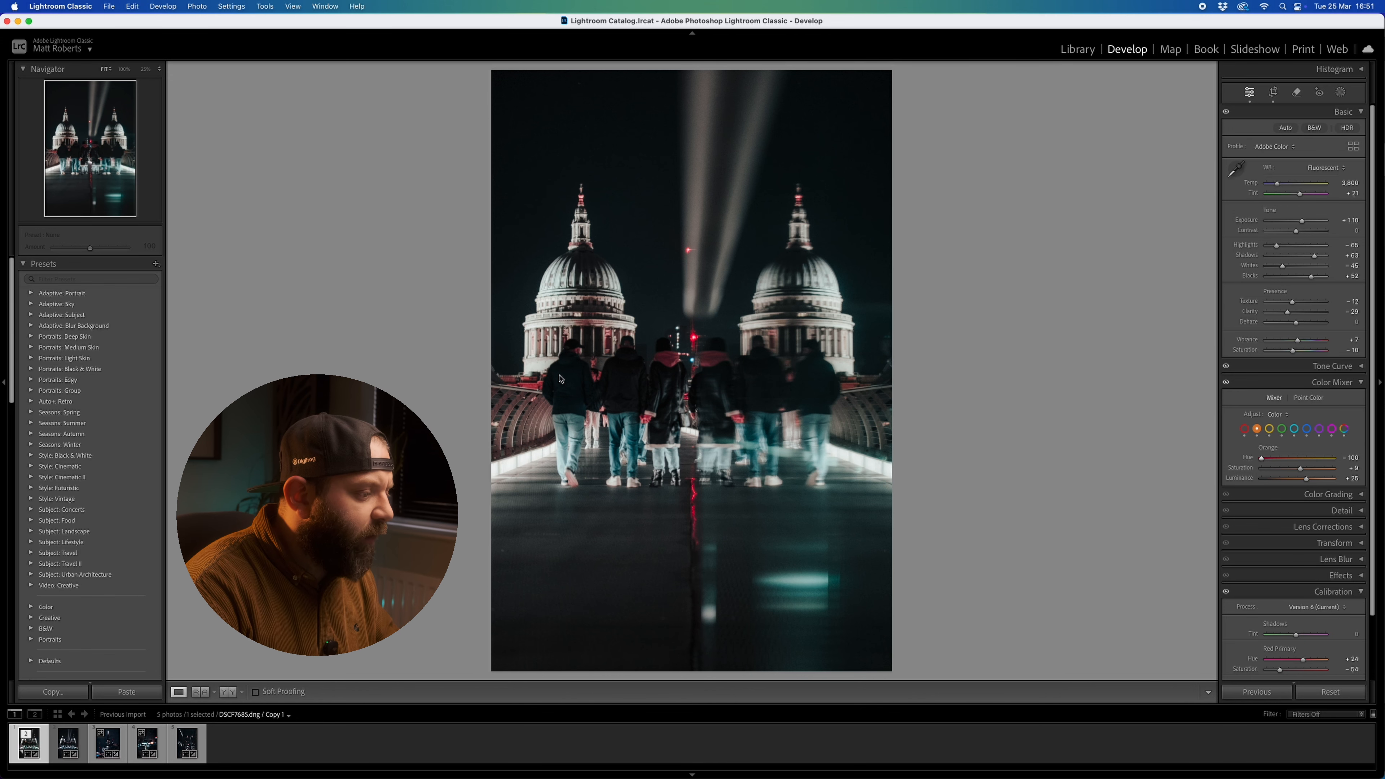
{"action": "key", "text": "super+equal"}
{"action": "key", "text": "super+minus"}
{"action": "key", "text": "super+equal"}
{"action": "scroll", "coordinate": [571, 310], "scroll_direction": "down", "scroll_amount": 3}
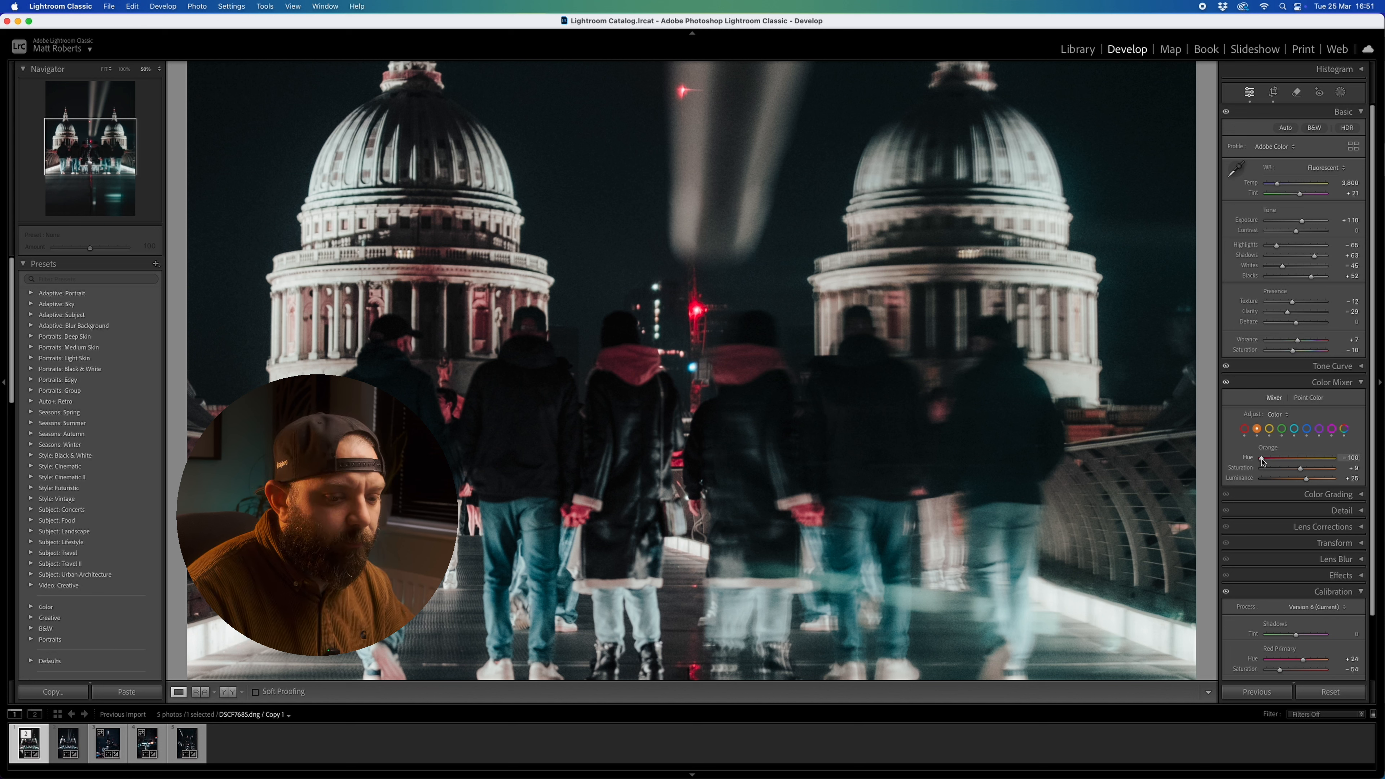
- Return the orange hue to 0 and set the orange luminance to +7
{"action": "left_click_drag", "start_coordinate": [1263, 460], "coordinate": [1297, 462]}
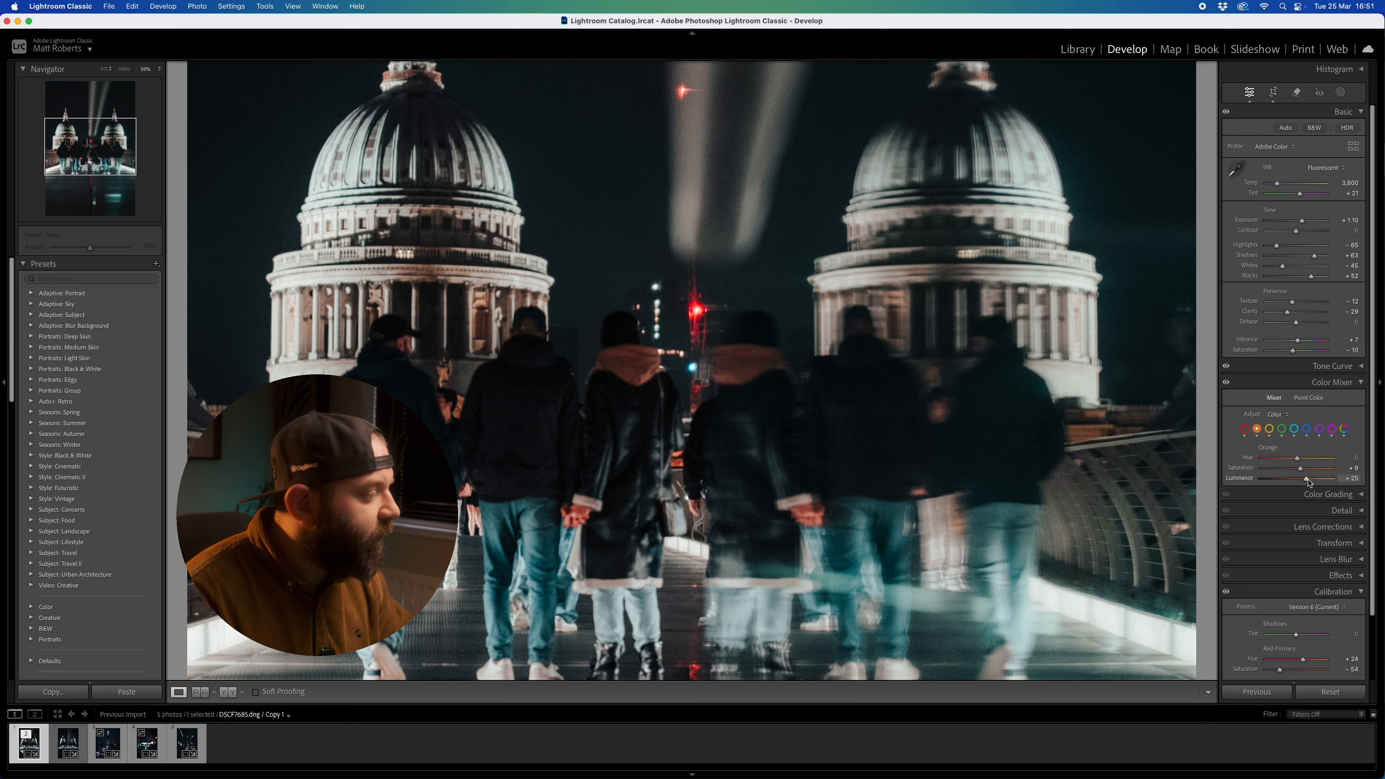
{"action": "left_click_drag", "start_coordinate": [1308, 481], "coordinate": [1303, 482]}
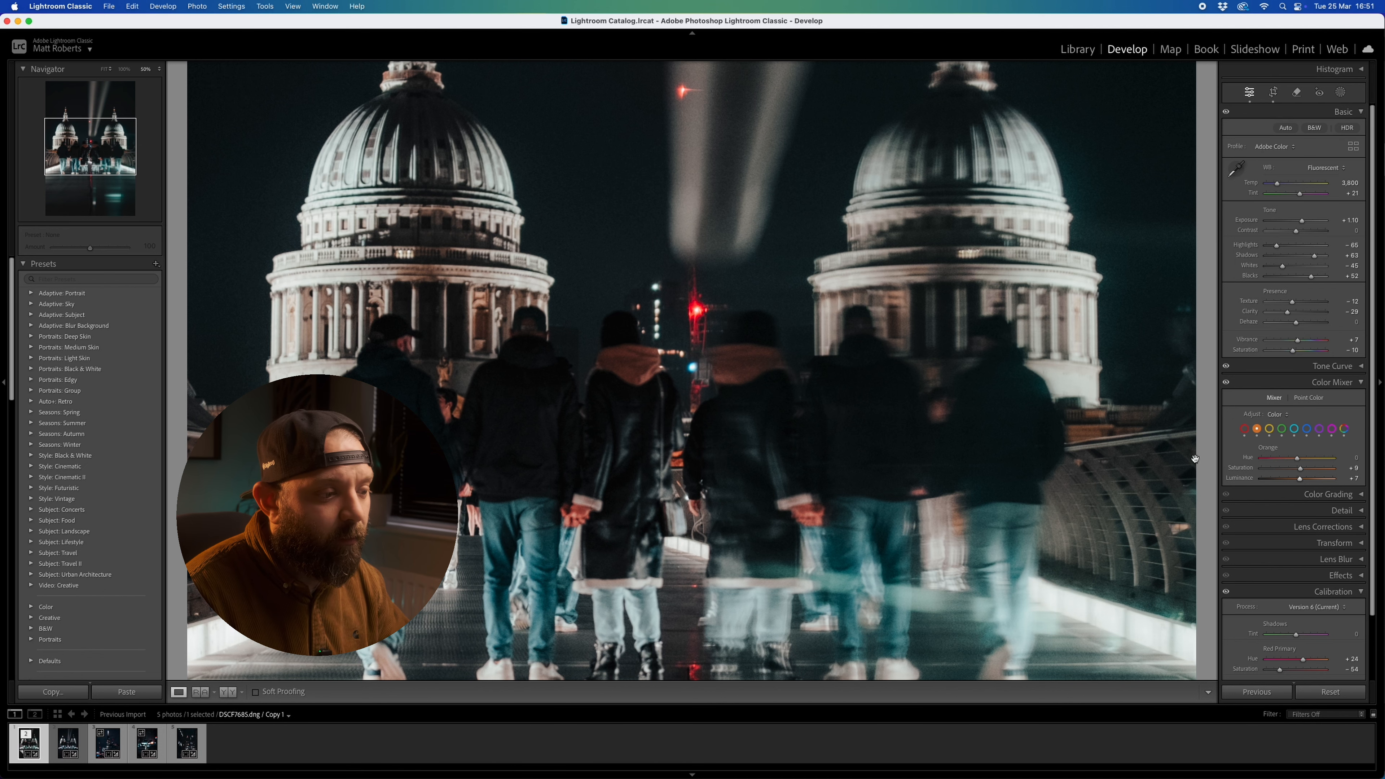
{"action": "left_click", "coordinate": [957, 455]}
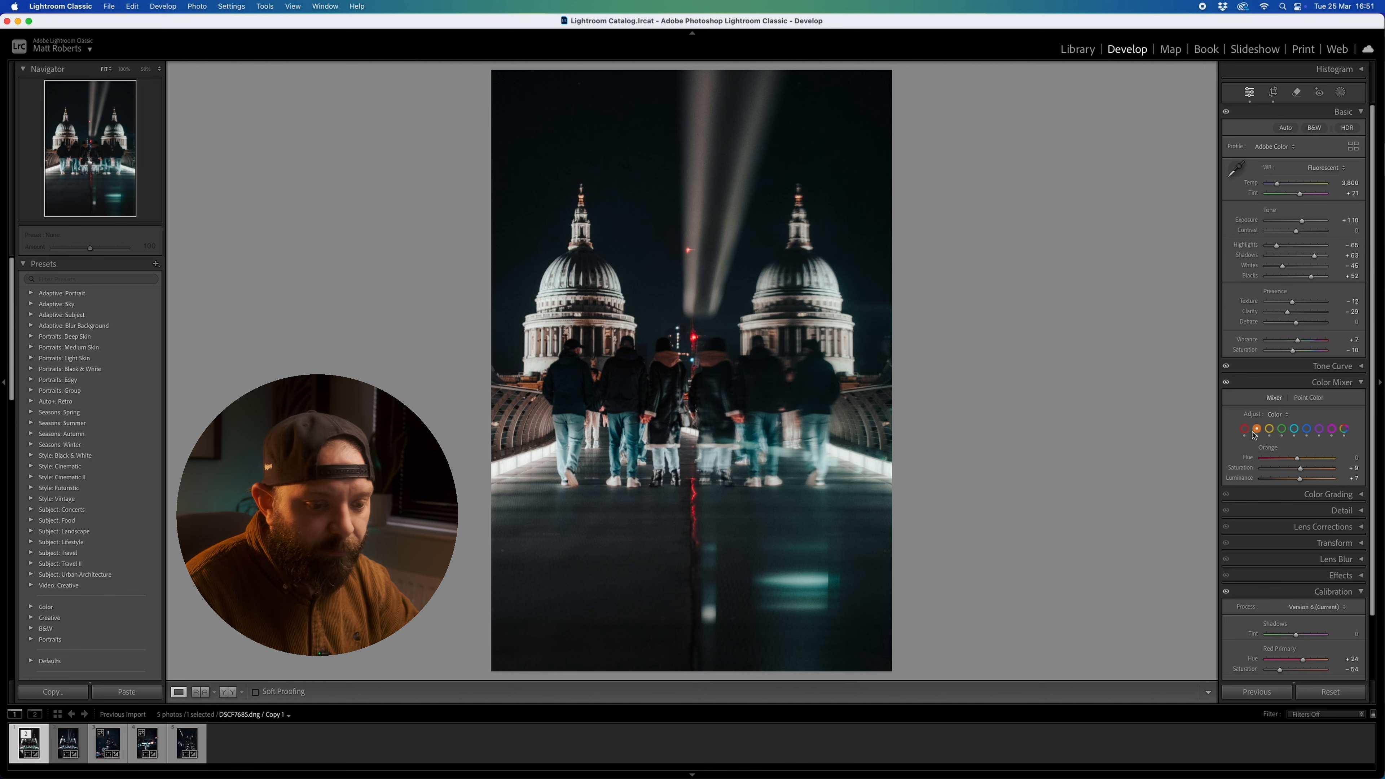
- Shift the orange hue to +28 and on to +100, checking the hoods and skin tones up close
{"action": "left_click_drag", "start_coordinate": [1297, 459], "coordinate": [1311, 461]}
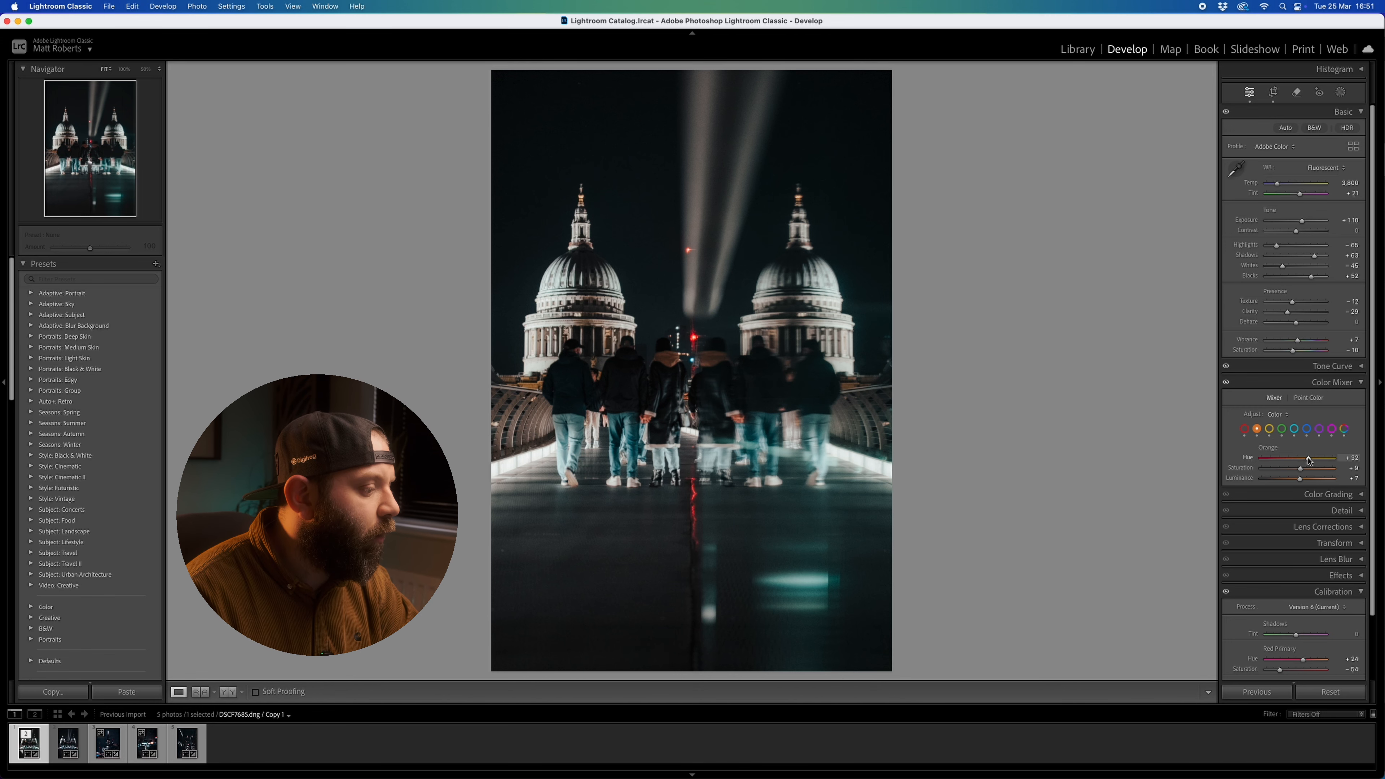
{"action": "left_click", "coordinate": [641, 401]}
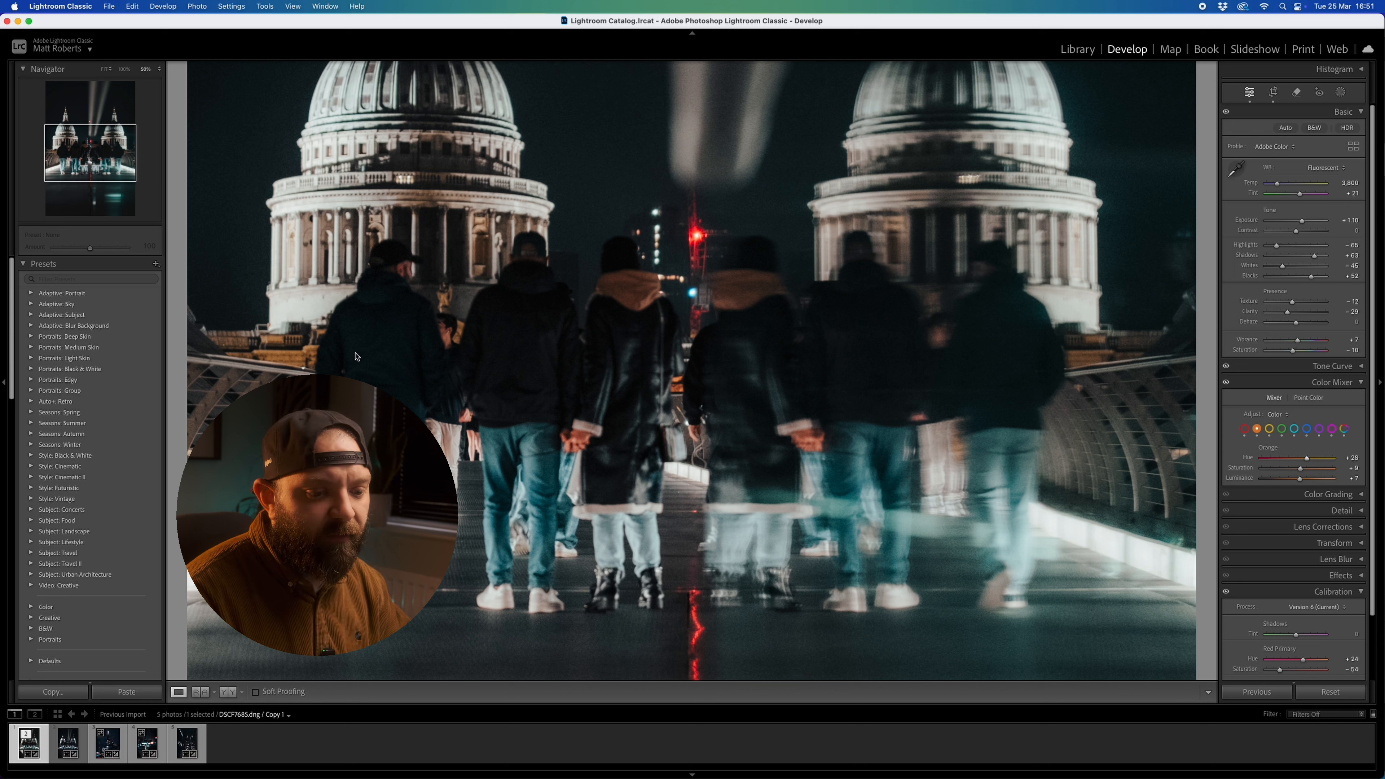
{"action": "left_click_drag", "start_coordinate": [1309, 461], "coordinate": [1377, 473]}
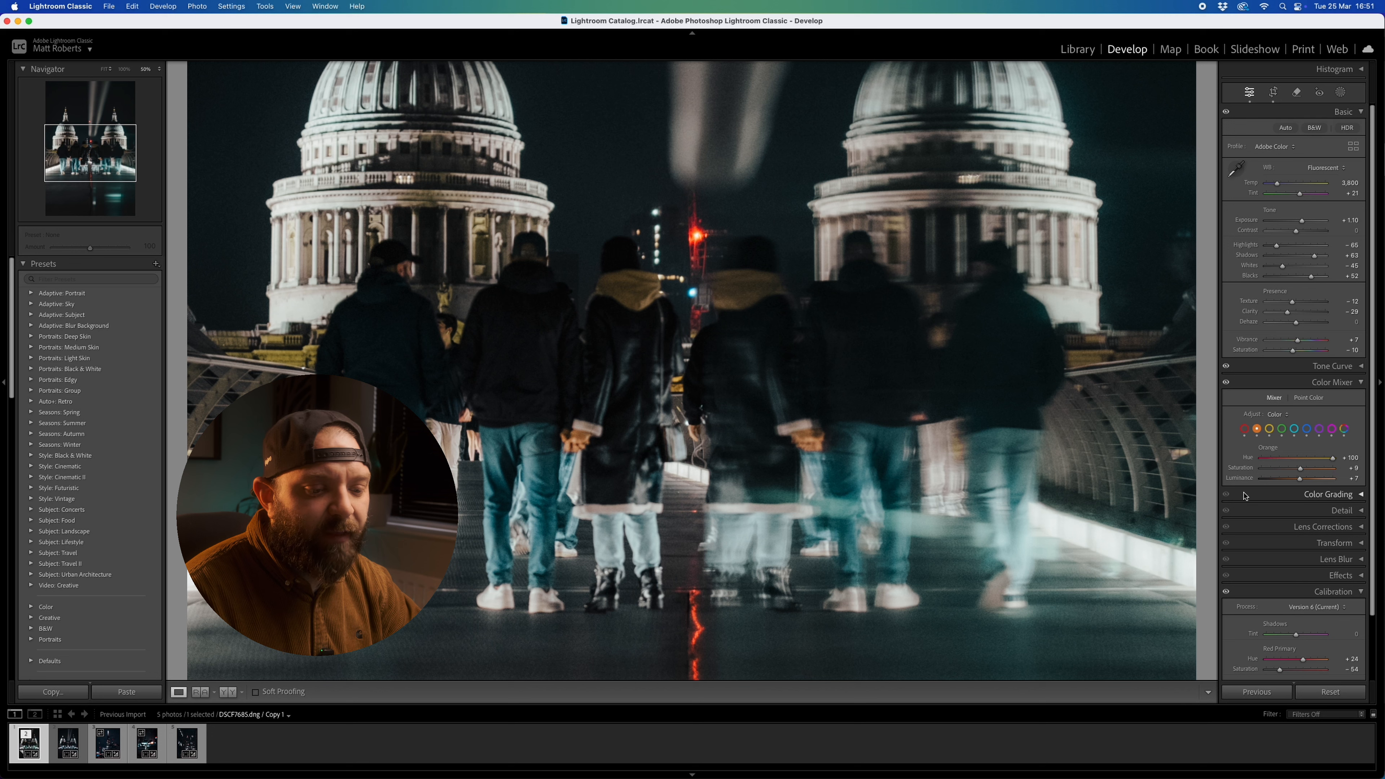
- Set the orange hue to +34, then test yellow hues of +100 and -46 before settling the yellow hue at -33
{"action": "mouse_move", "coordinate": [1333, 458]}
{"action": "left_mouse_down"}
{"action": "mouse_move", "coordinate": [1299, 468]}
{"action": "mouse_move", "coordinate": [1312, 465]}
{"action": "left_mouse_up"}
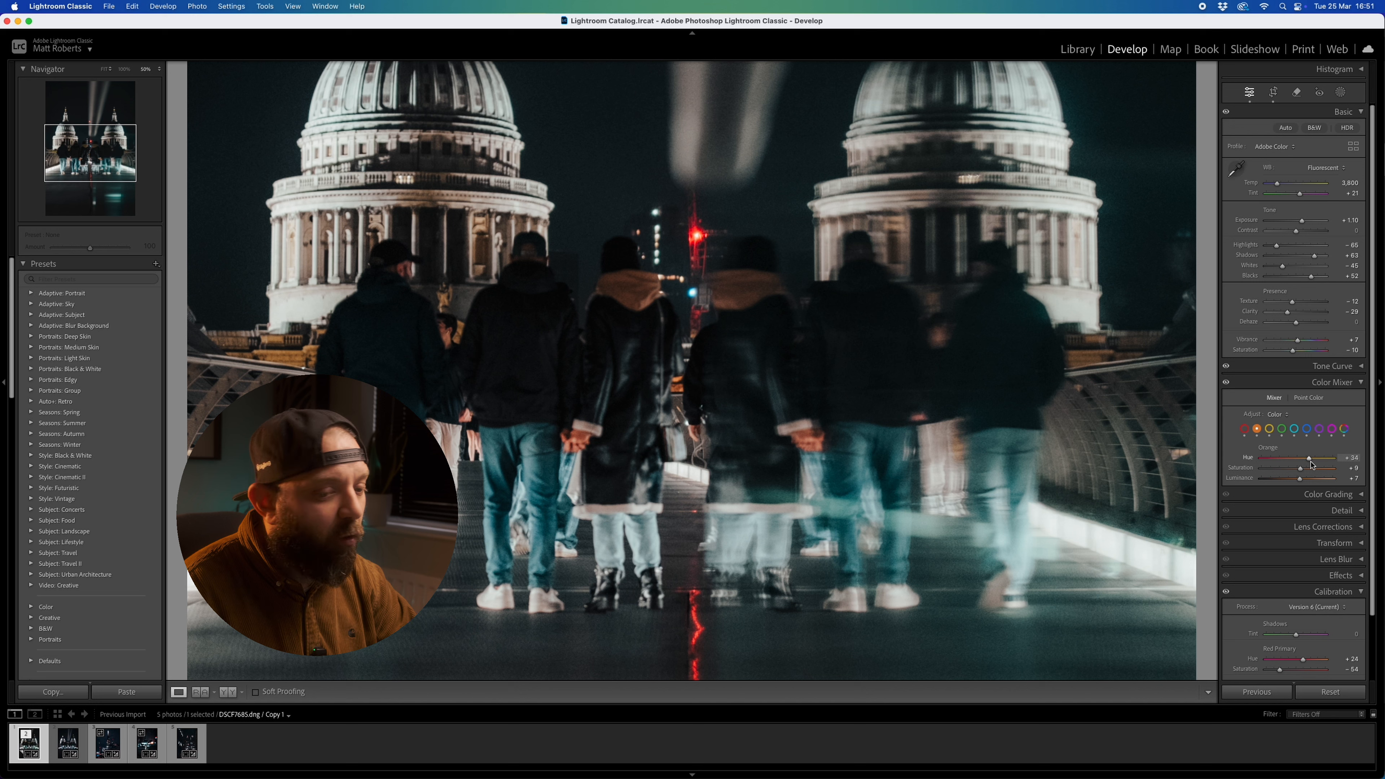
{"action": "left_click", "coordinate": [1272, 430]}
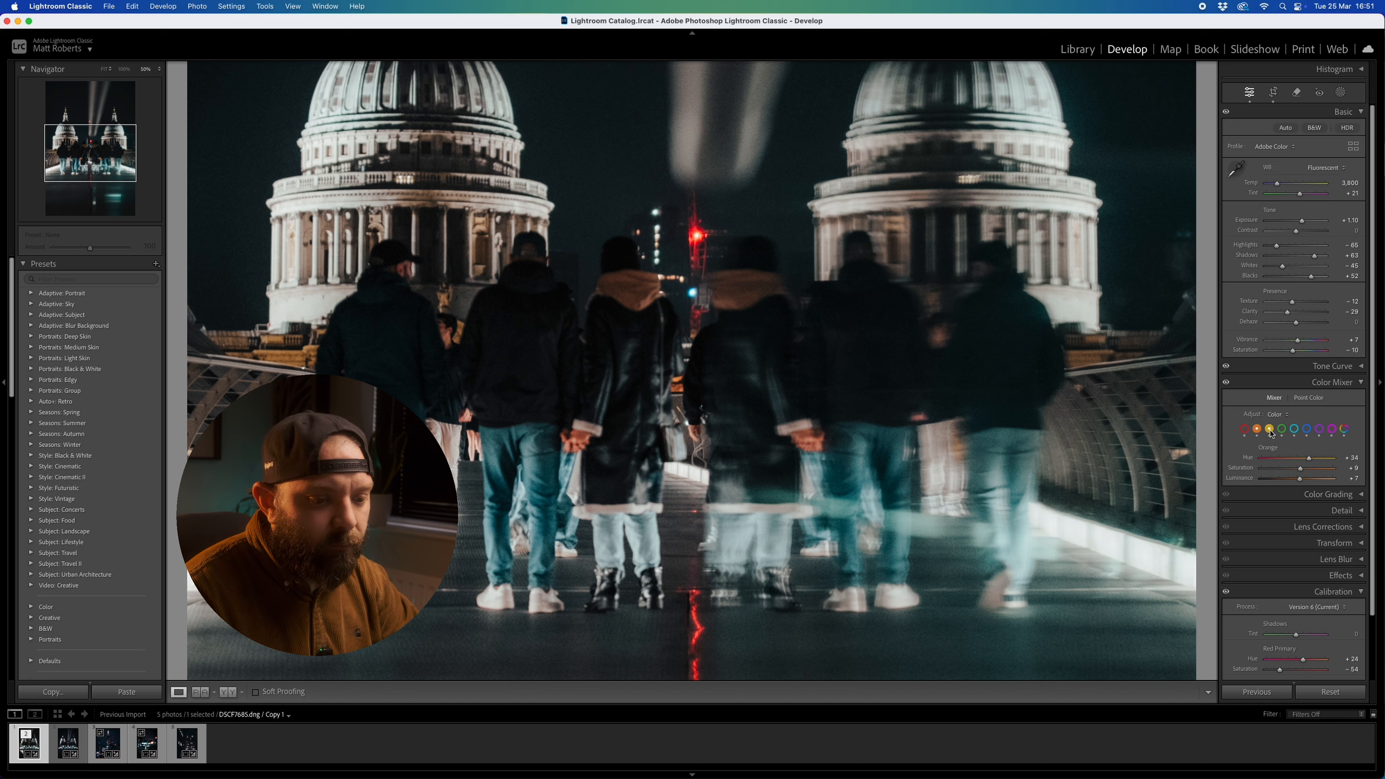
{"action": "left_click_drag", "start_coordinate": [1286, 462], "coordinate": [1365, 454]}
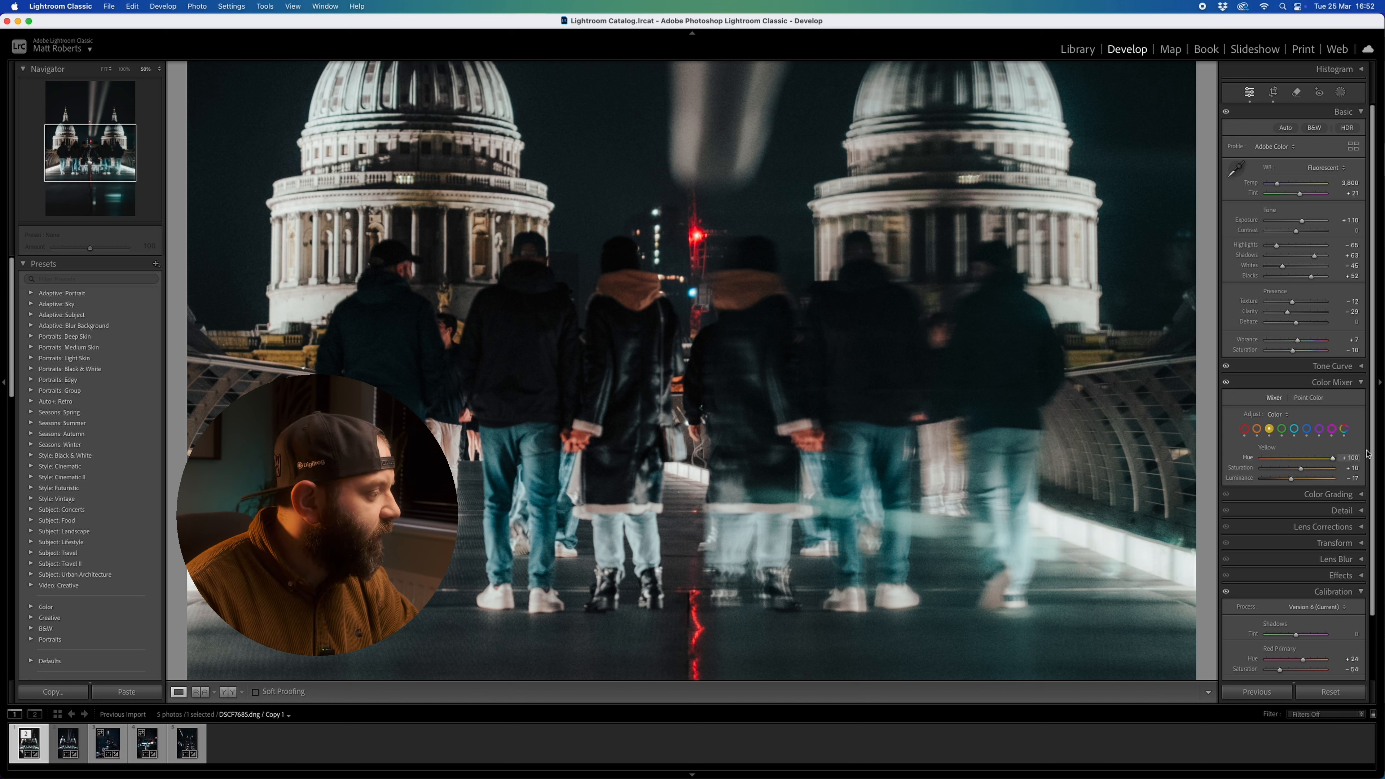
{"action": "left_click_drag", "start_coordinate": [1225, 457], "coordinate": [1281, 464]}
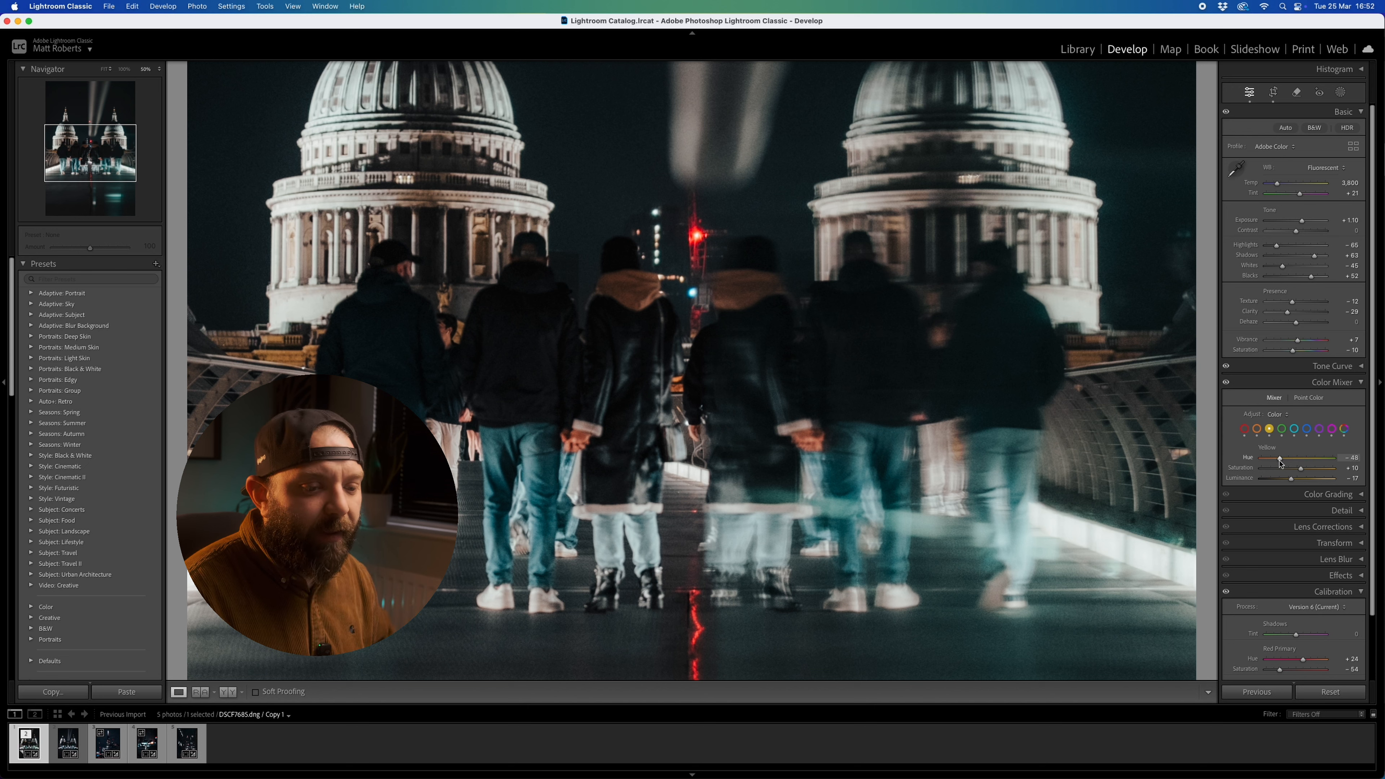
{"action": "key", "text": "super+z"}
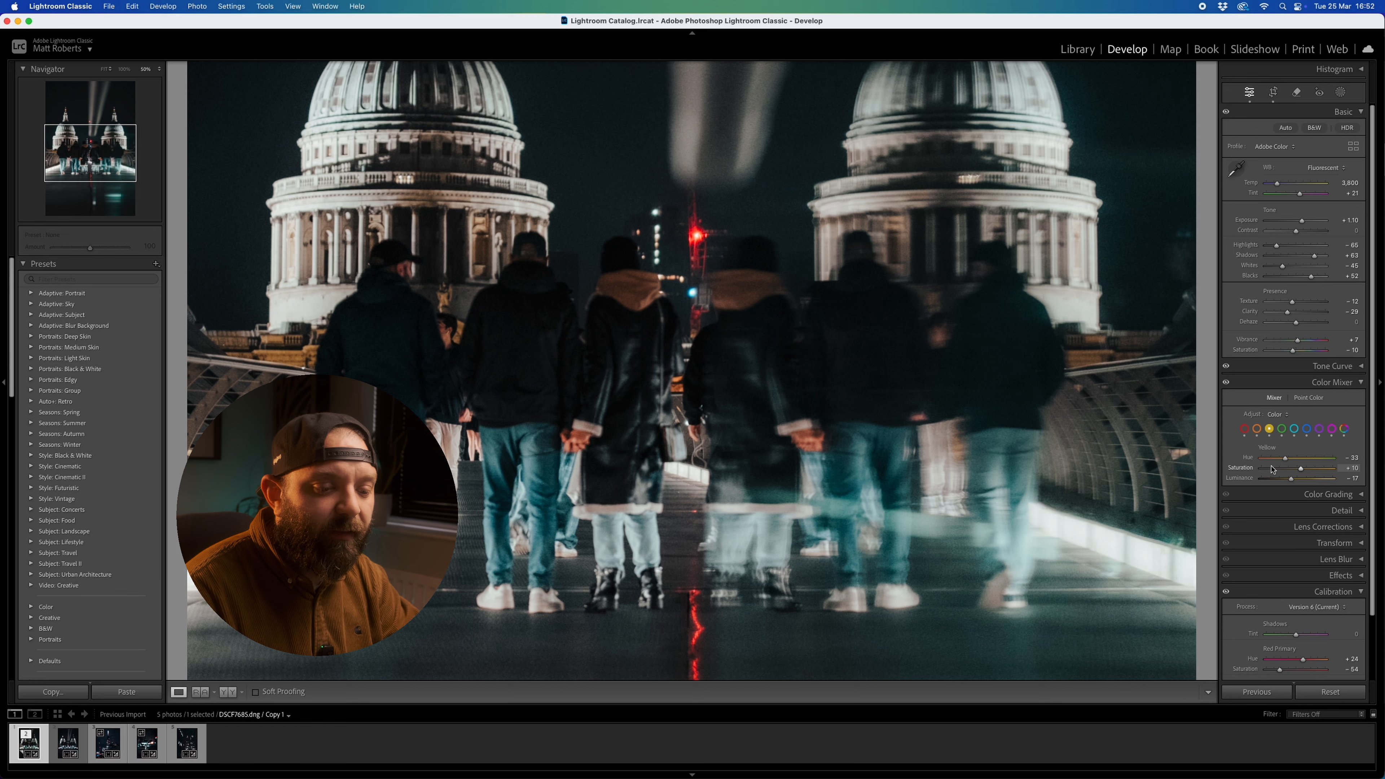
- Set the green saturation to -94 and check the magenta range with the whole photo in view
{"action": "left_click", "coordinate": [1282, 429]}
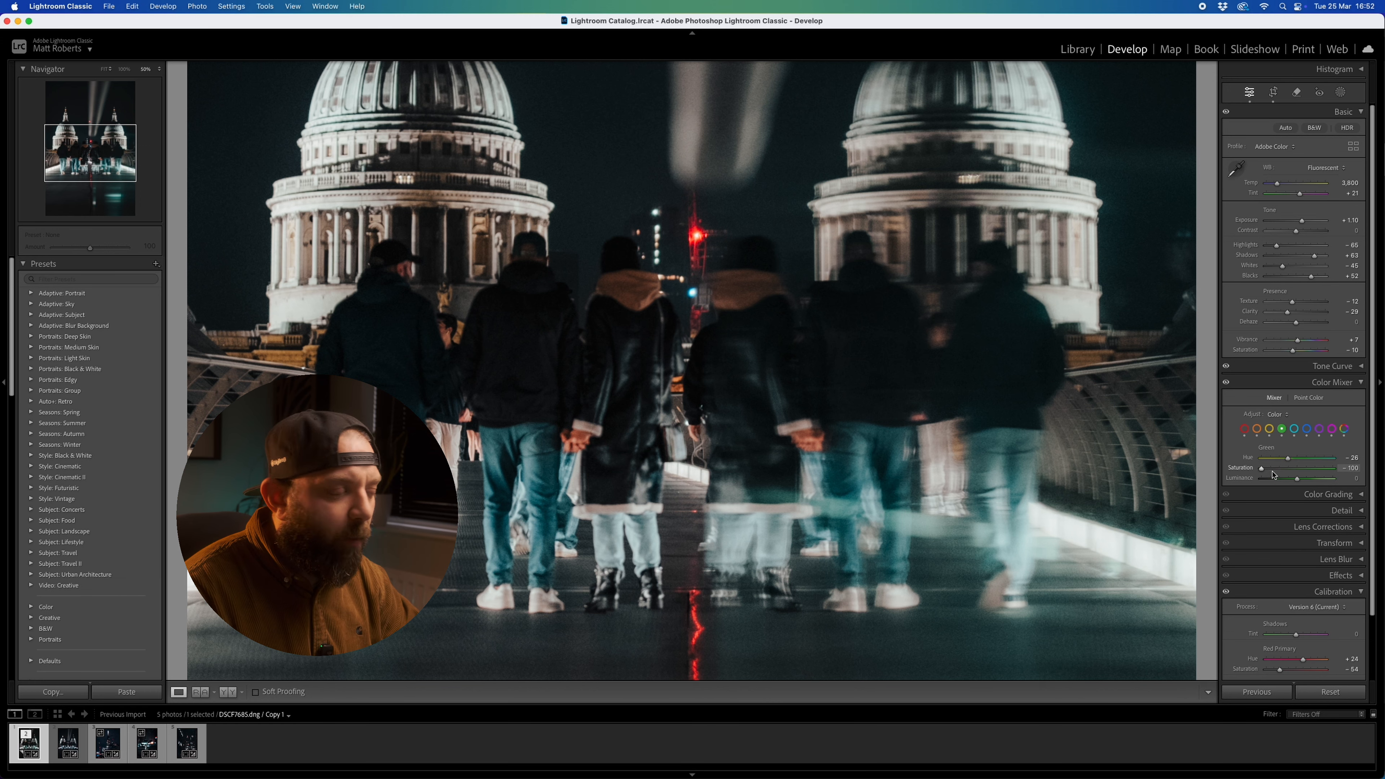
{"action": "left_click", "coordinate": [925, 407]}
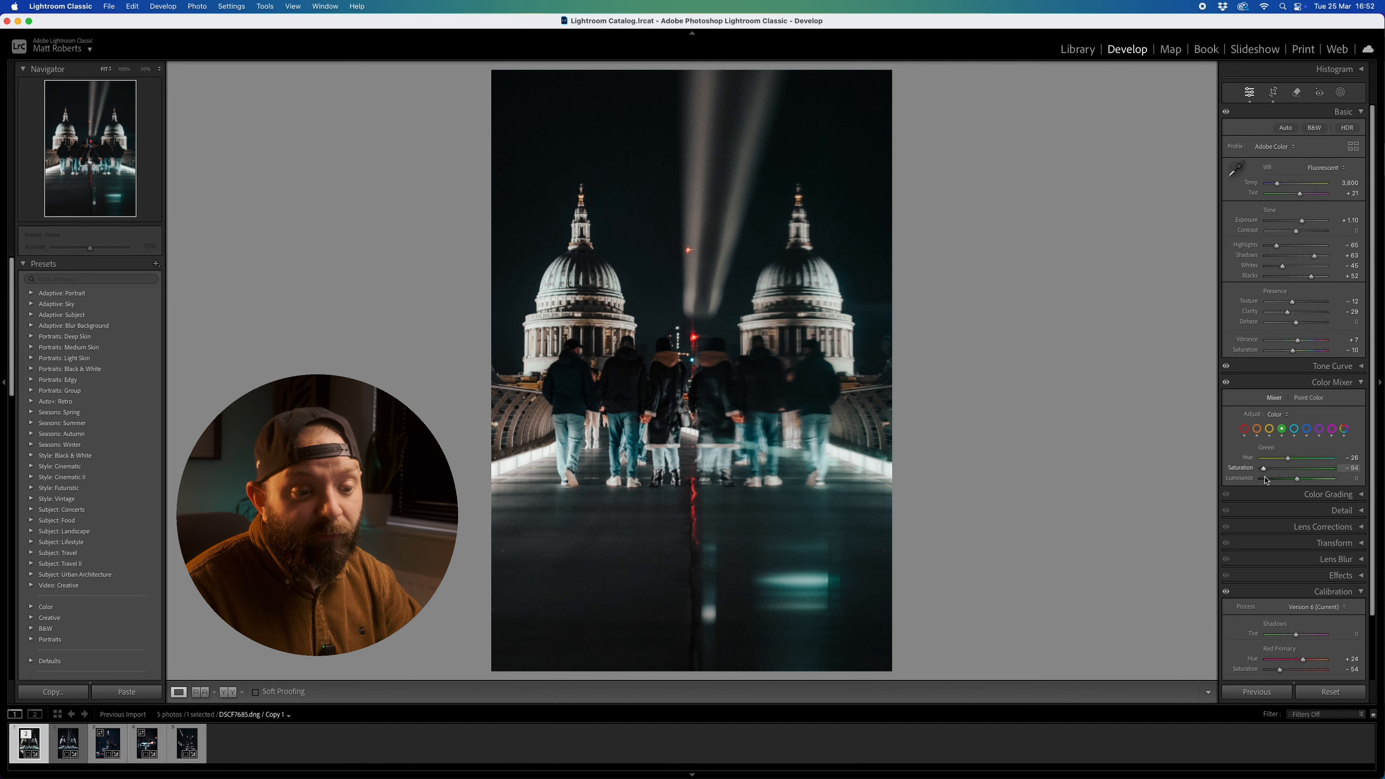
{"action": "left_click", "coordinate": [1331, 430]}
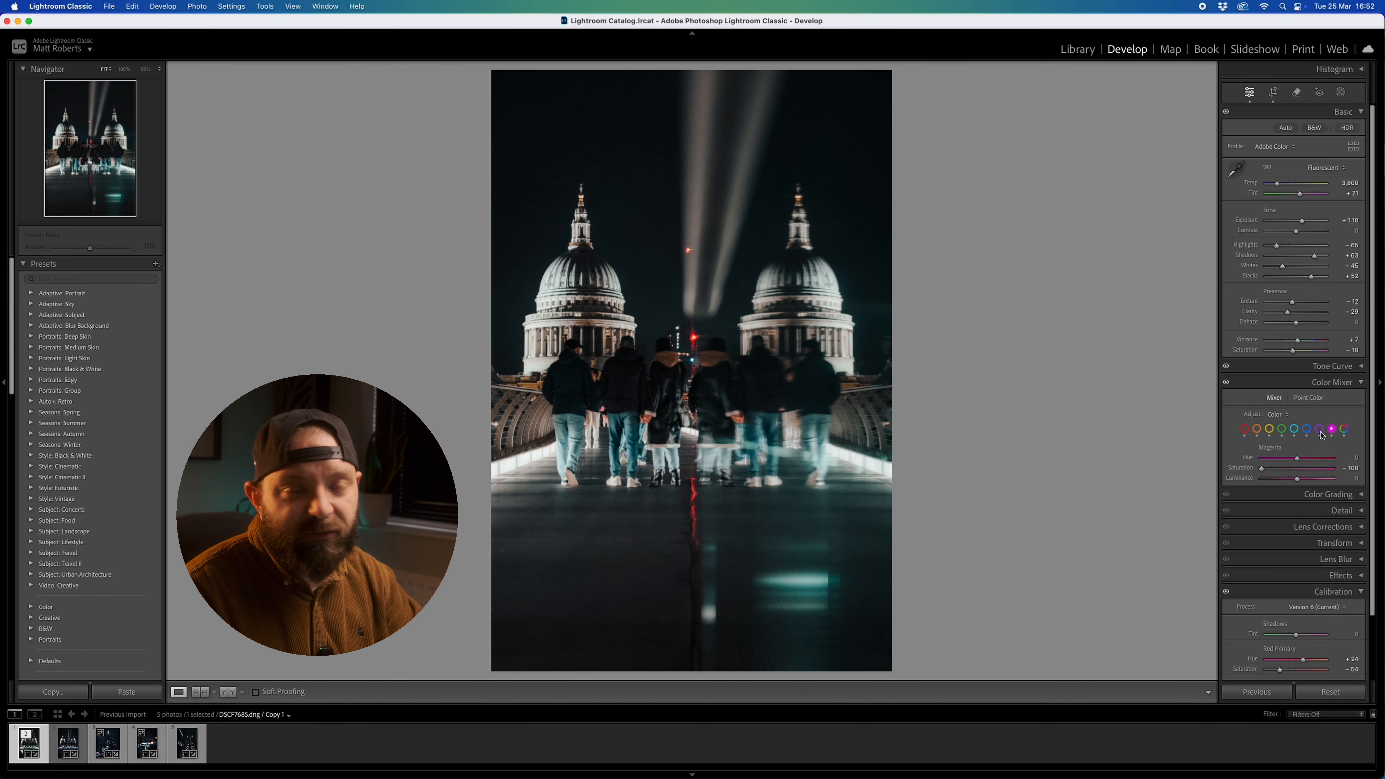
- Try an aqua hue of -100 while examining the people's jeans up close, and set the aqua hue to +14
{"action": "left_click", "coordinate": [1294, 430]}
{"action": "left_click", "coordinate": [566, 401]}
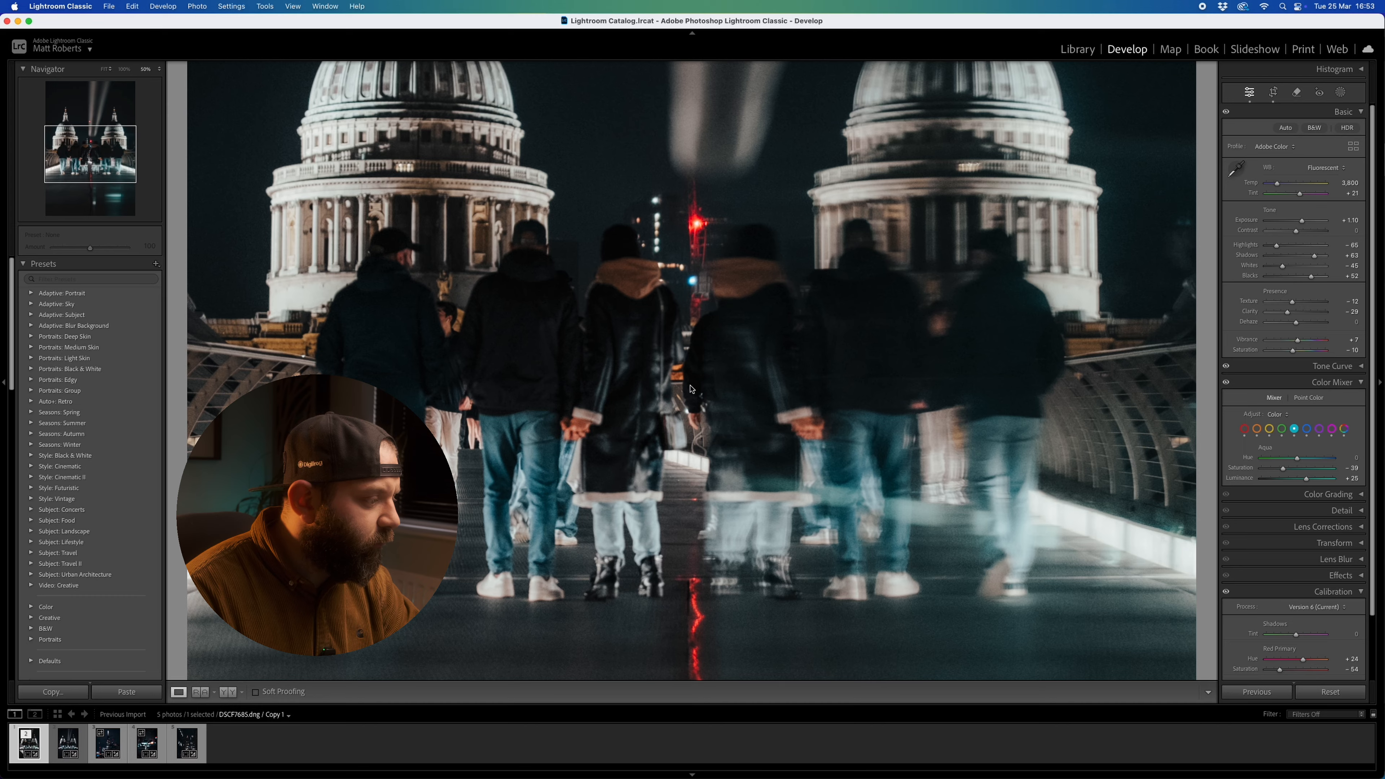
{"action": "left_click_drag", "start_coordinate": [540, 454], "coordinate": [488, 398]}
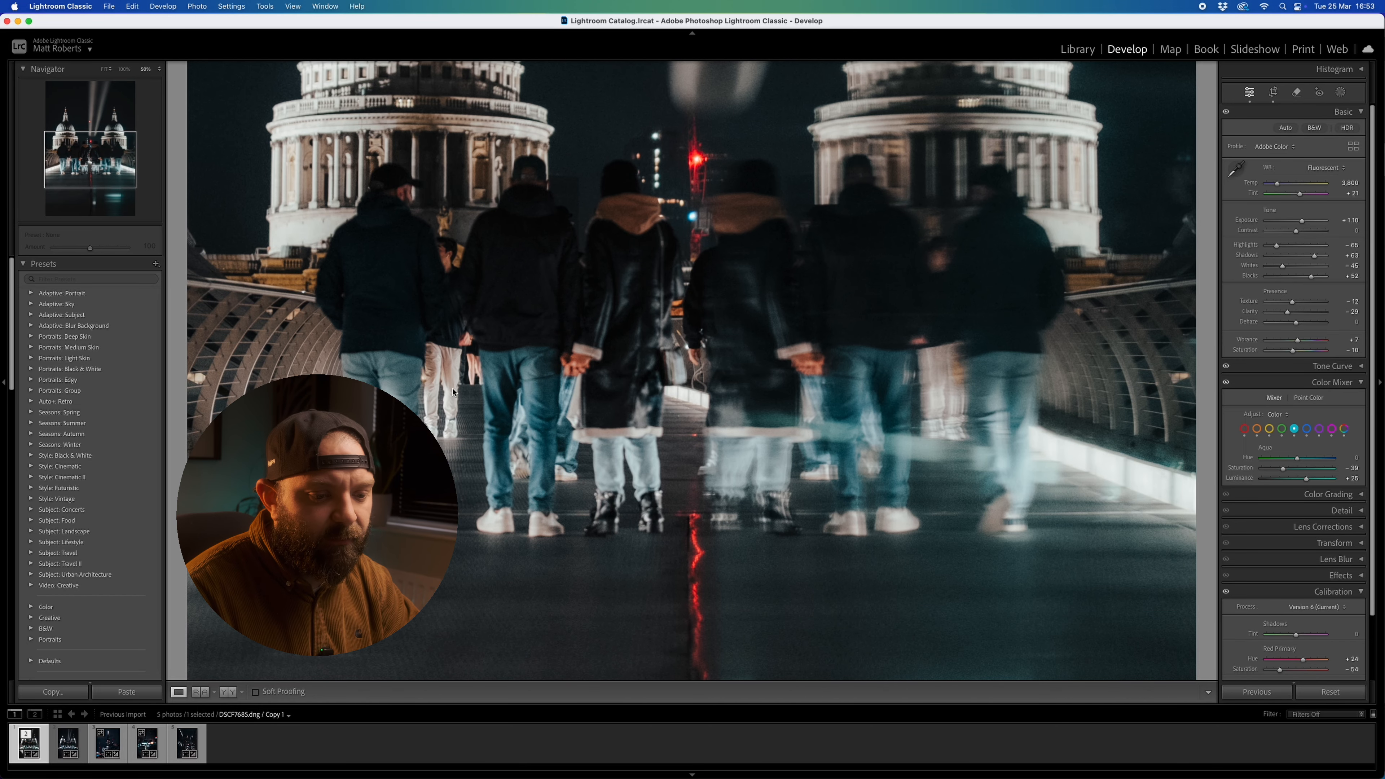
{"action": "mouse_move", "coordinate": [1290, 461]}
{"action": "left_mouse_down"}
{"action": "mouse_move", "coordinate": [1316, 460]}
{"action": "mouse_move", "coordinate": [1281, 465]}
{"action": "mouse_move", "coordinate": [1302, 464]}
{"action": "left_mouse_up"}
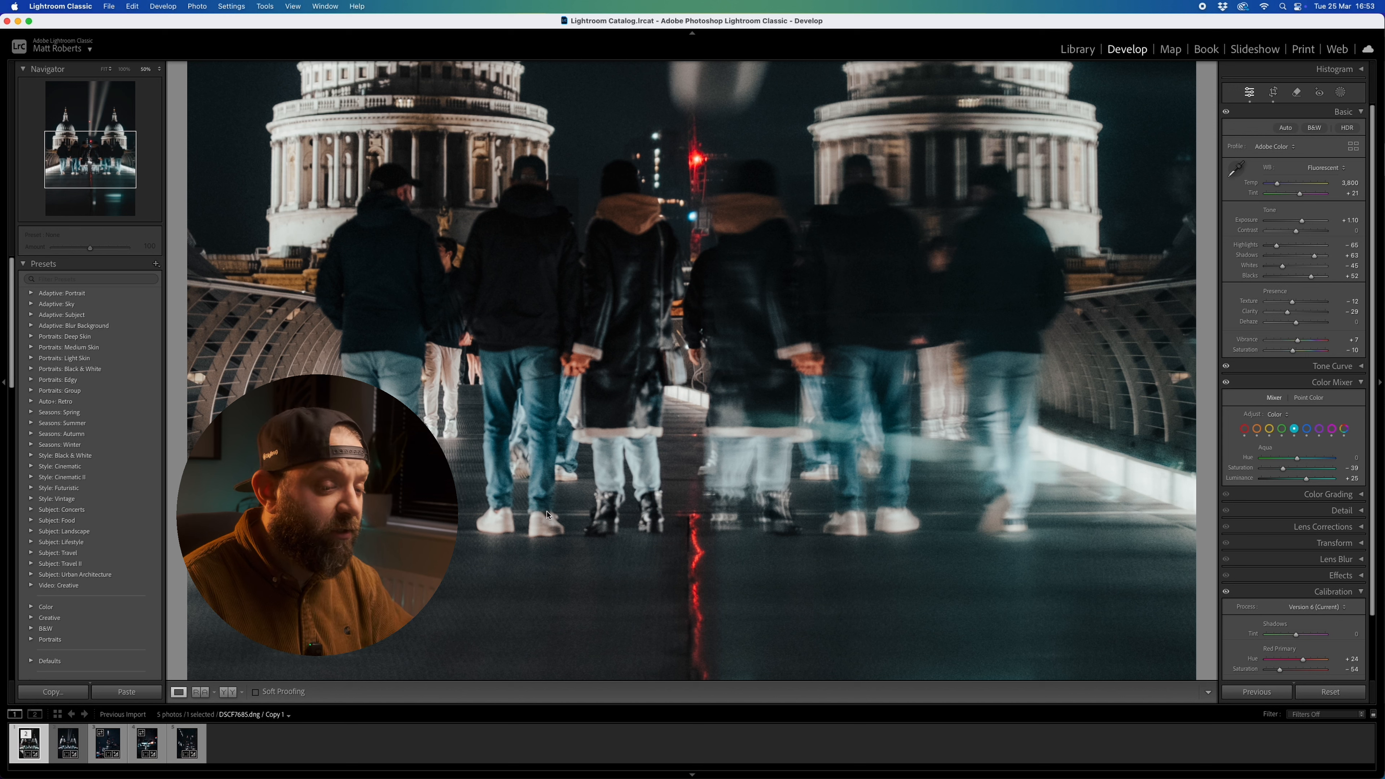
{"action": "left_click_drag", "start_coordinate": [1293, 457], "coordinate": [1234, 464]}
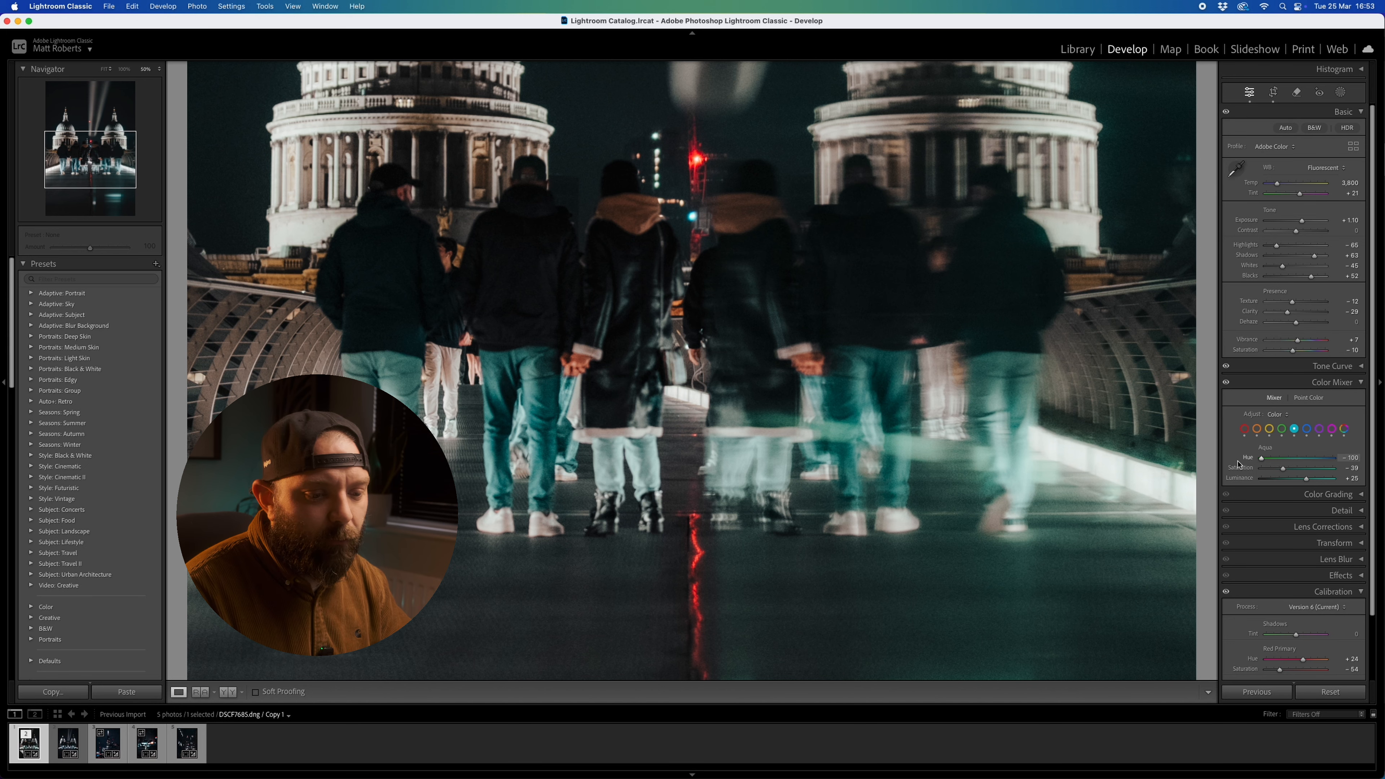
{"action": "left_click_drag", "start_coordinate": [1261, 459], "coordinate": [1349, 468]}
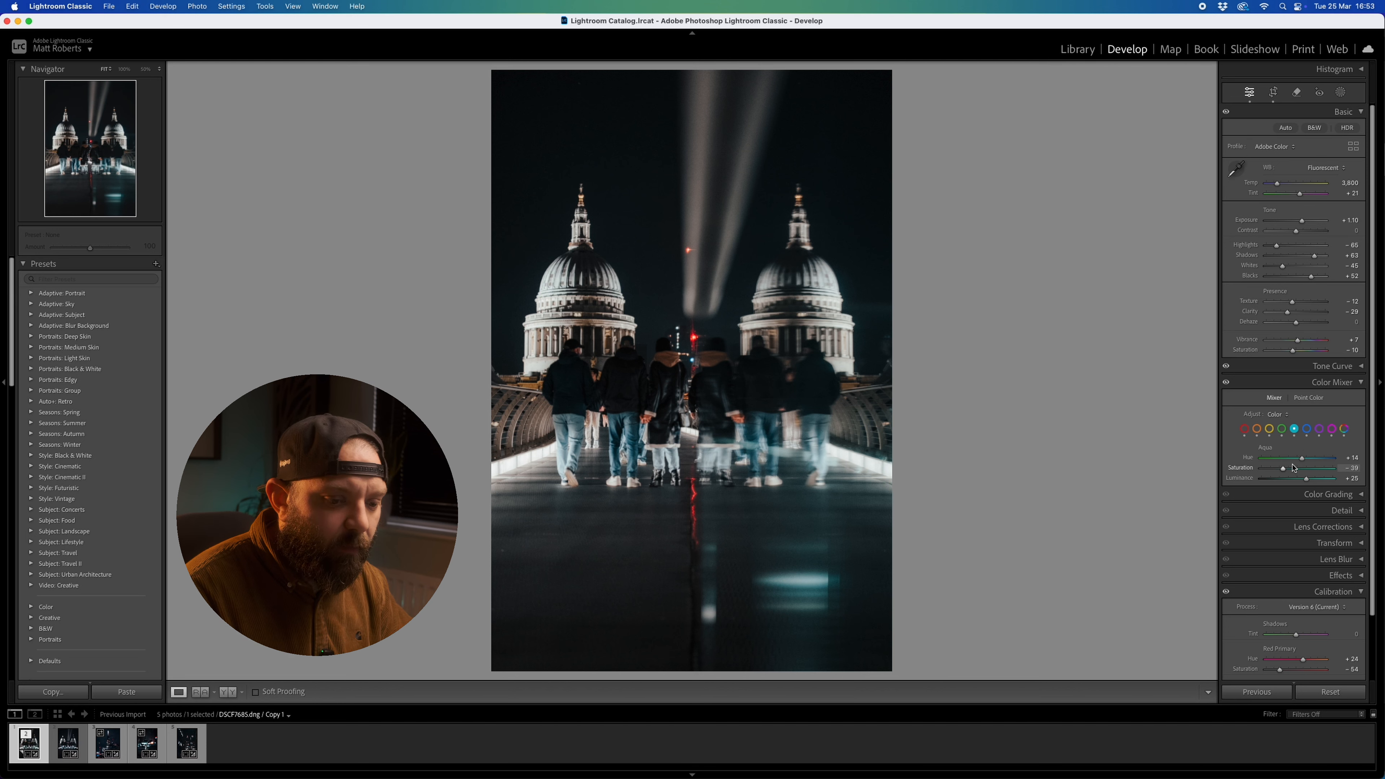
- Set the aqua saturation to -53 and the aqua luminance to +11
{"action": "mouse_move", "coordinate": [1284, 468]}
{"action": "left_mouse_down"}
{"action": "mouse_move", "coordinate": [1318, 469]}
{"action": "mouse_move", "coordinate": [1278, 469]}
{"action": "left_mouse_up"}
{"action": "scroll", "coordinate": [1281, 635], "scroll_direction": "down", "scroll_amount": 3}
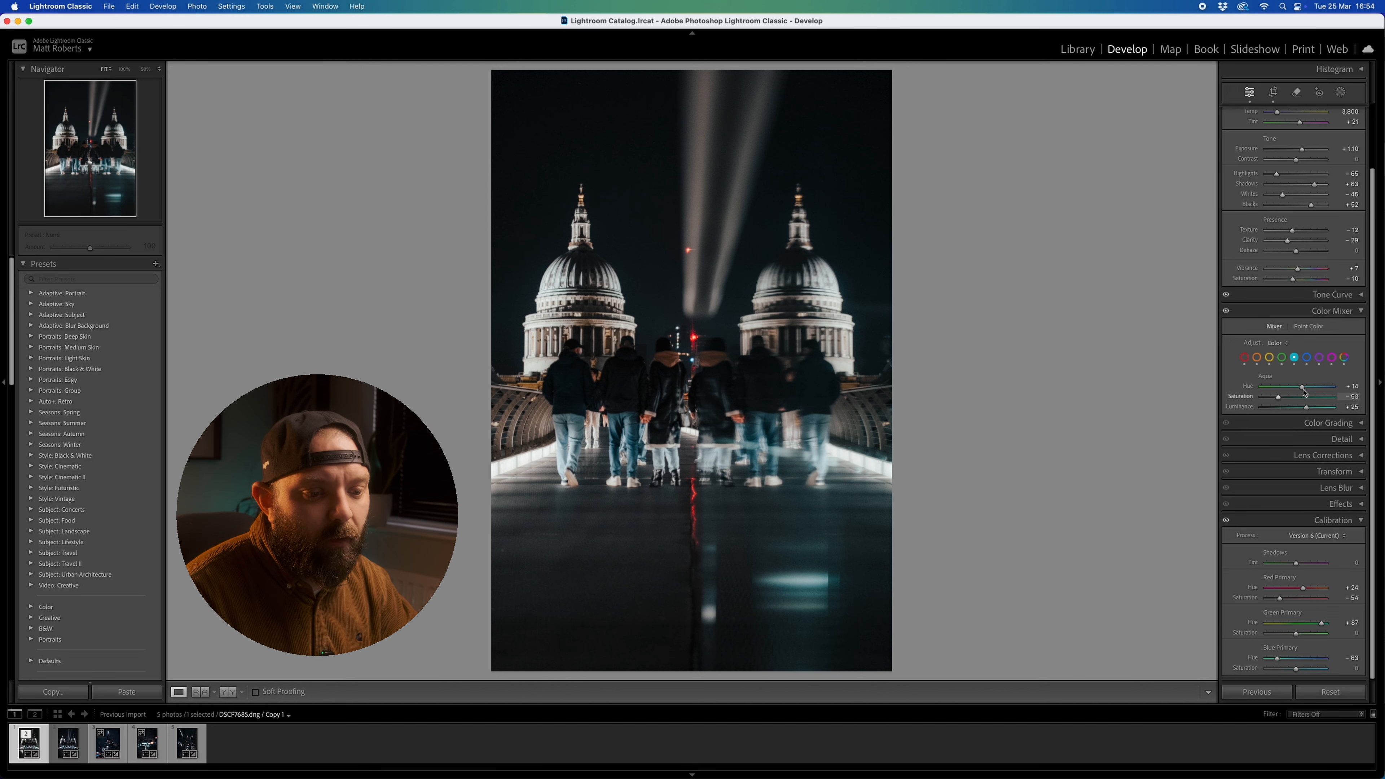
{"action": "left_click_drag", "start_coordinate": [1294, 412], "coordinate": [1300, 410]}
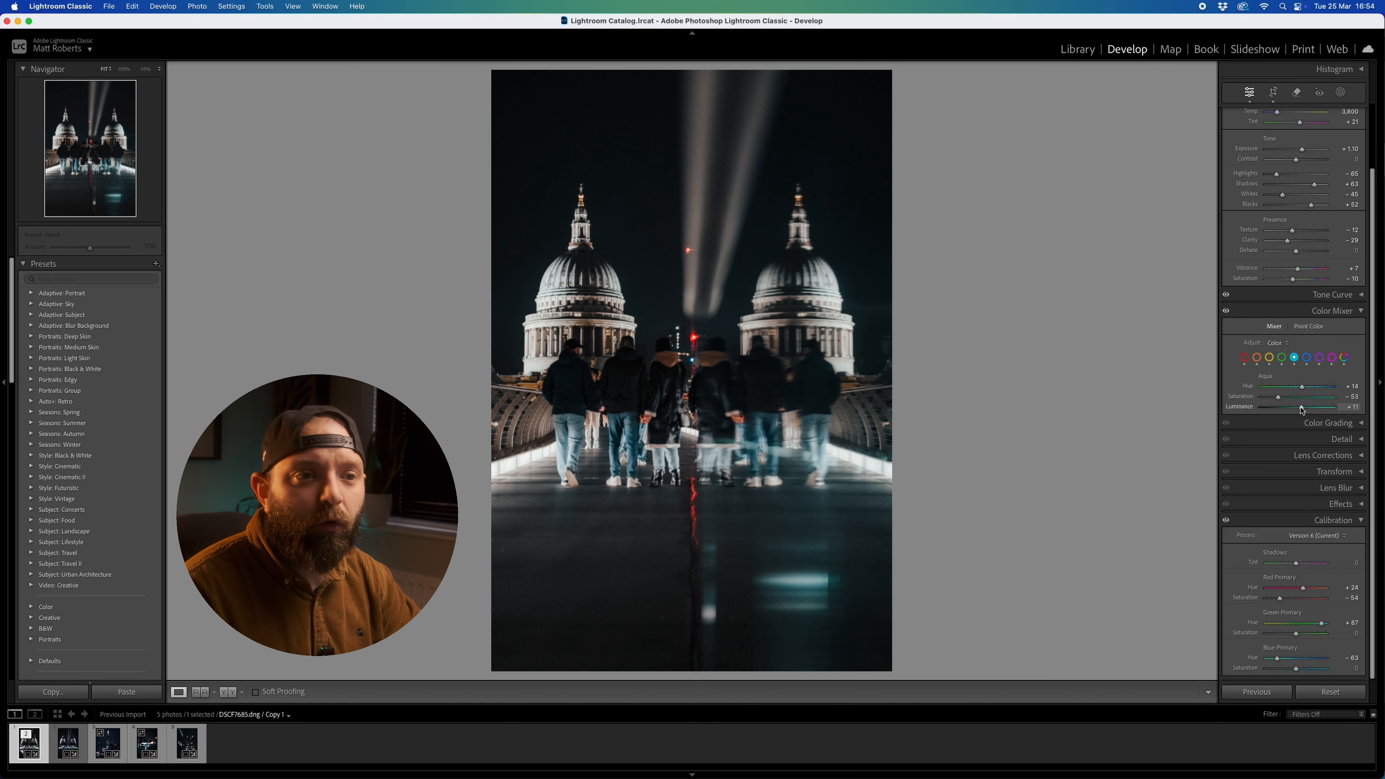
- Try a blue saturation of +13 on the people's jeans up close, and set the blue saturation to -35
{"action": "left_click", "coordinate": [1306, 359]}
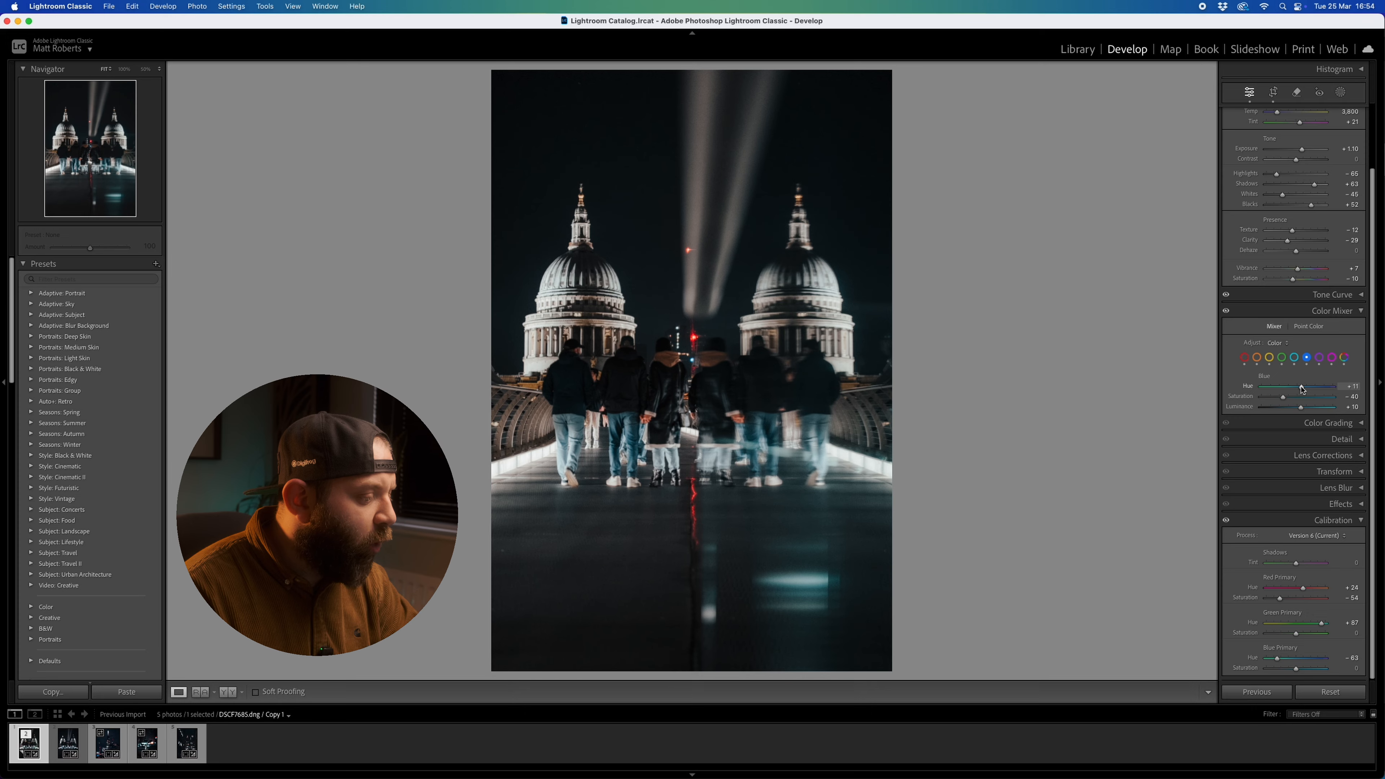
{"action": "left_click", "coordinate": [613, 419]}
{"action": "scroll", "coordinate": [944, 413], "scroll_direction": "down", "scroll_amount": 2}
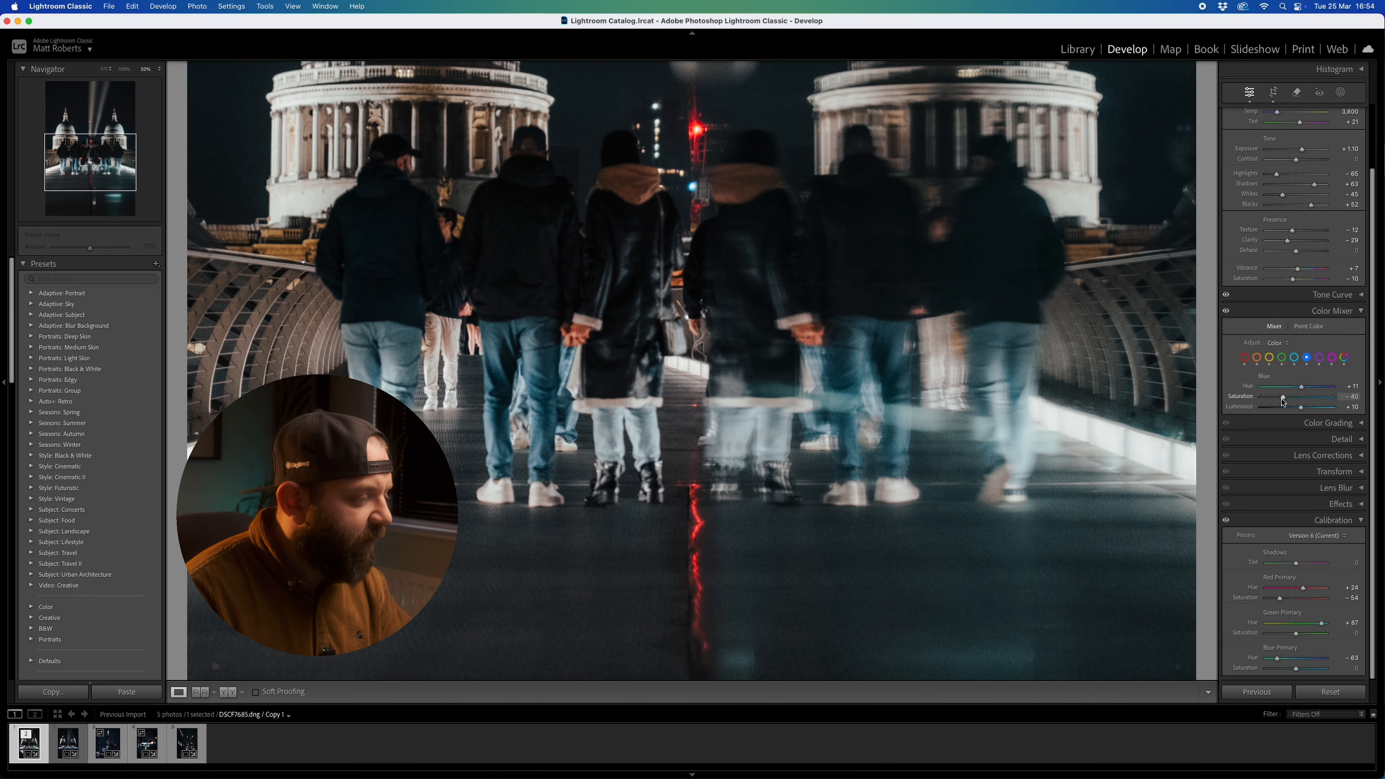
{"action": "left_click_drag", "start_coordinate": [1284, 398], "coordinate": [1303, 402]}
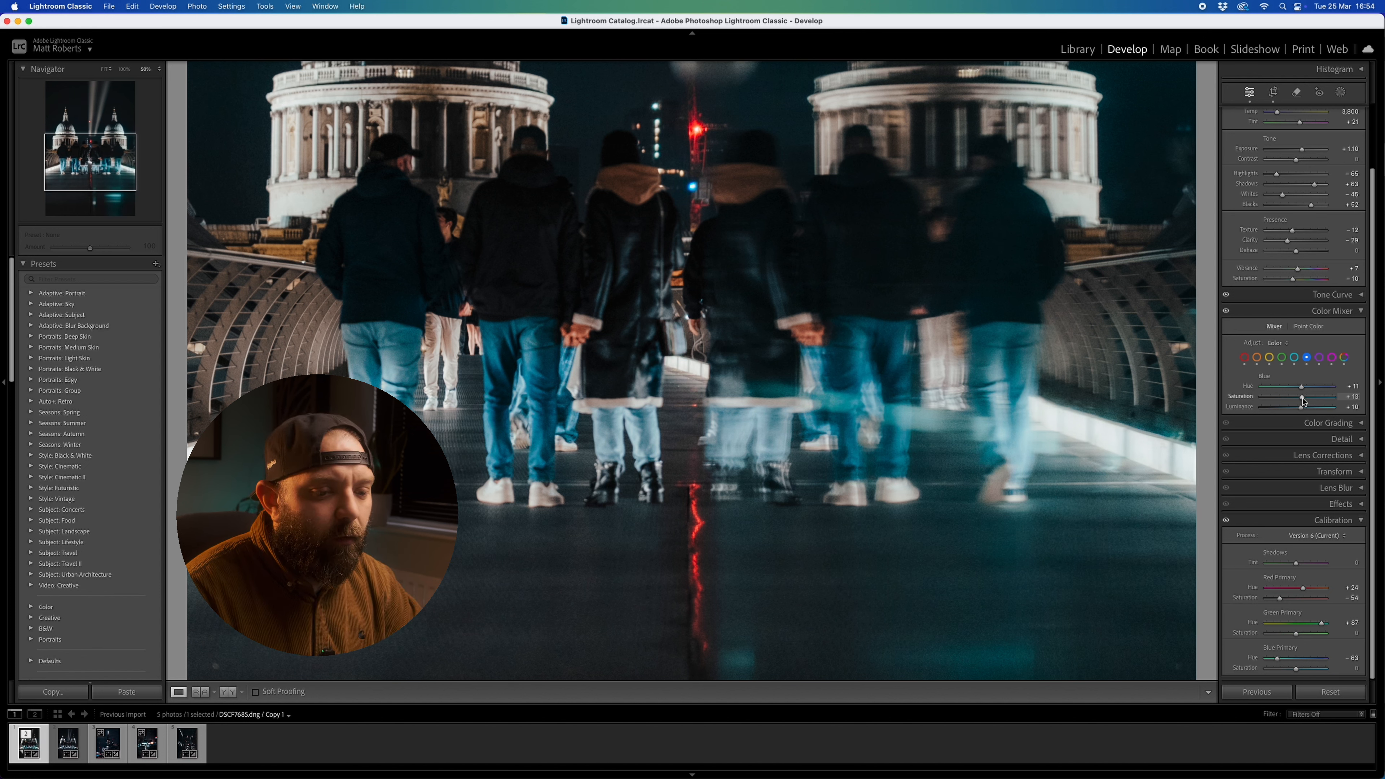
{"action": "left_click_drag", "start_coordinate": [1303, 402], "coordinate": [1284, 405]}
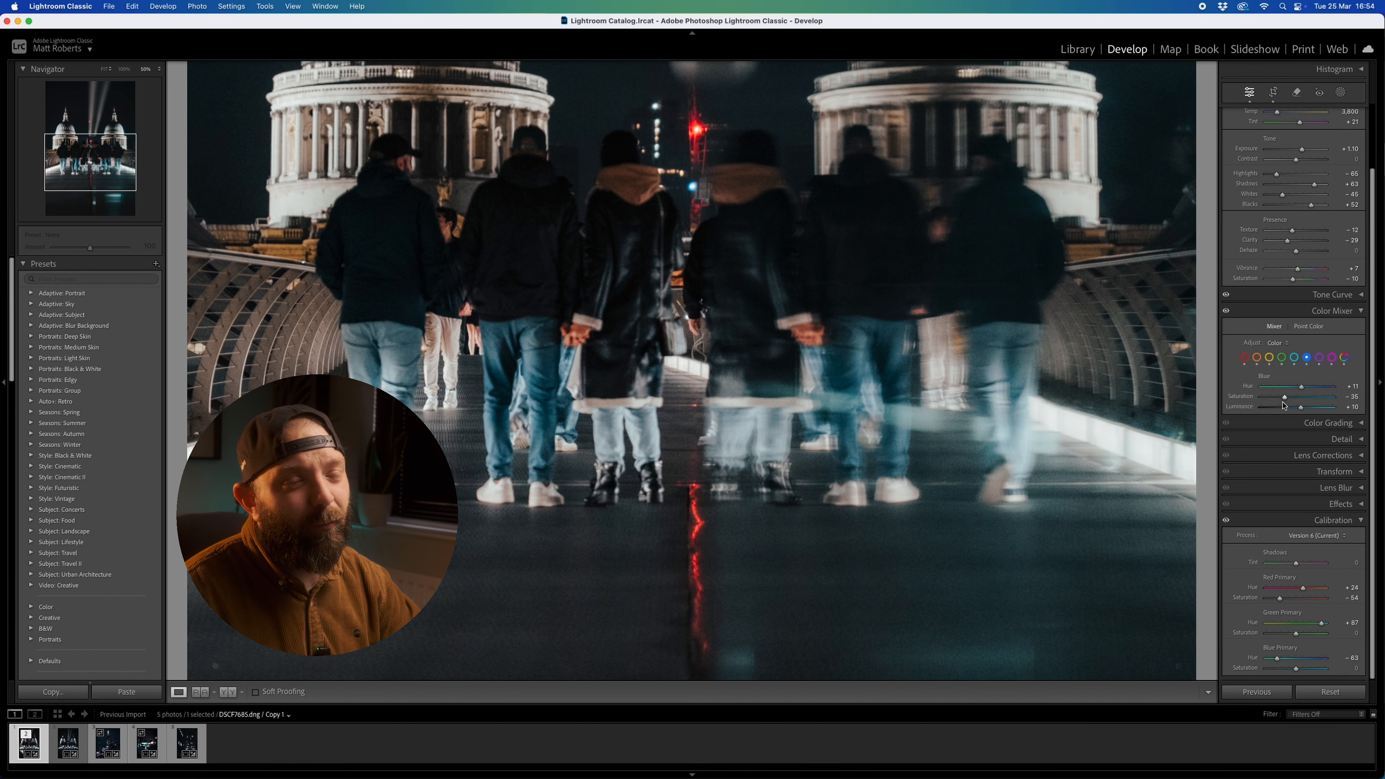
{"action": "scroll", "coordinate": [1283, 405], "scroll_direction": "up", "scroll_amount": 1}
{"action": "key", "text": "z"}
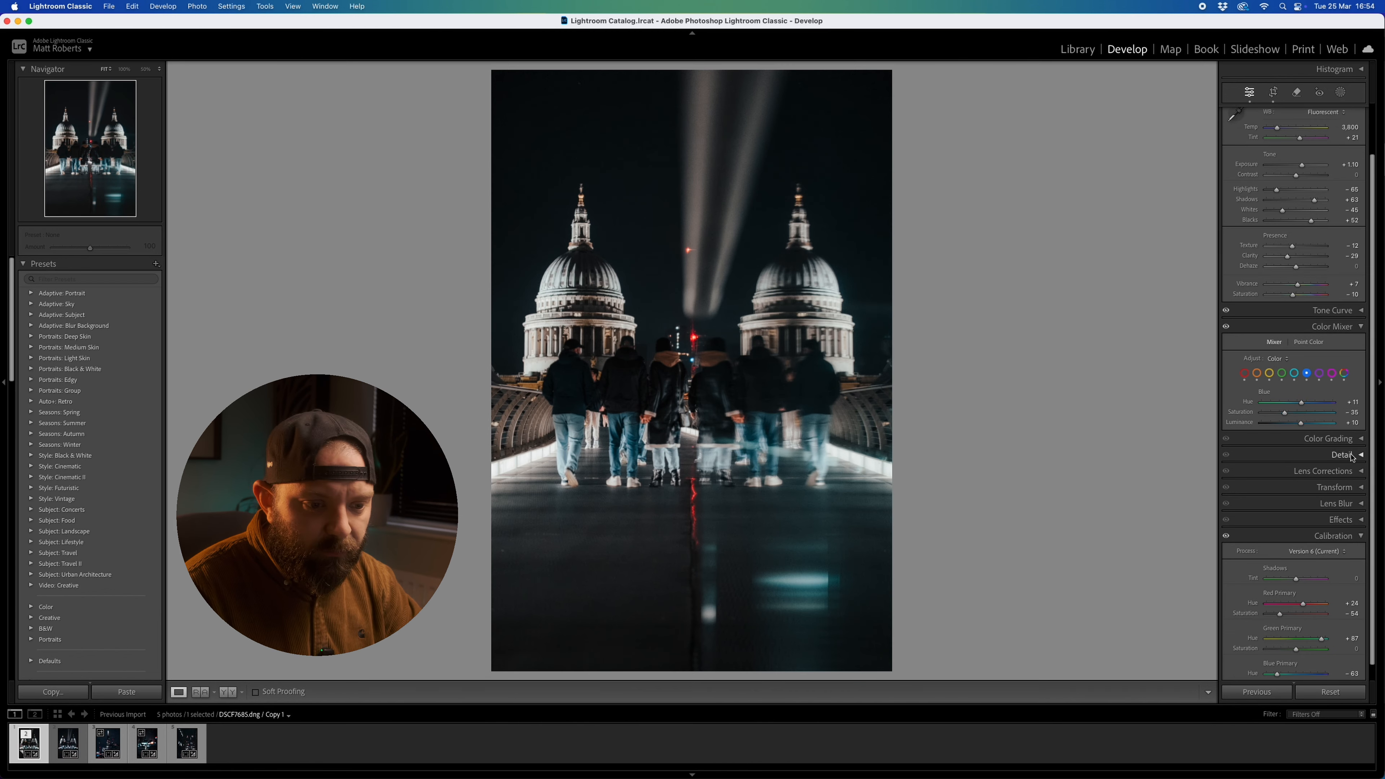
- Check the purple and magenta ranges, and open the color grading wheels in place of the calibration settings
{"action": "left_click", "coordinate": [1320, 374]}
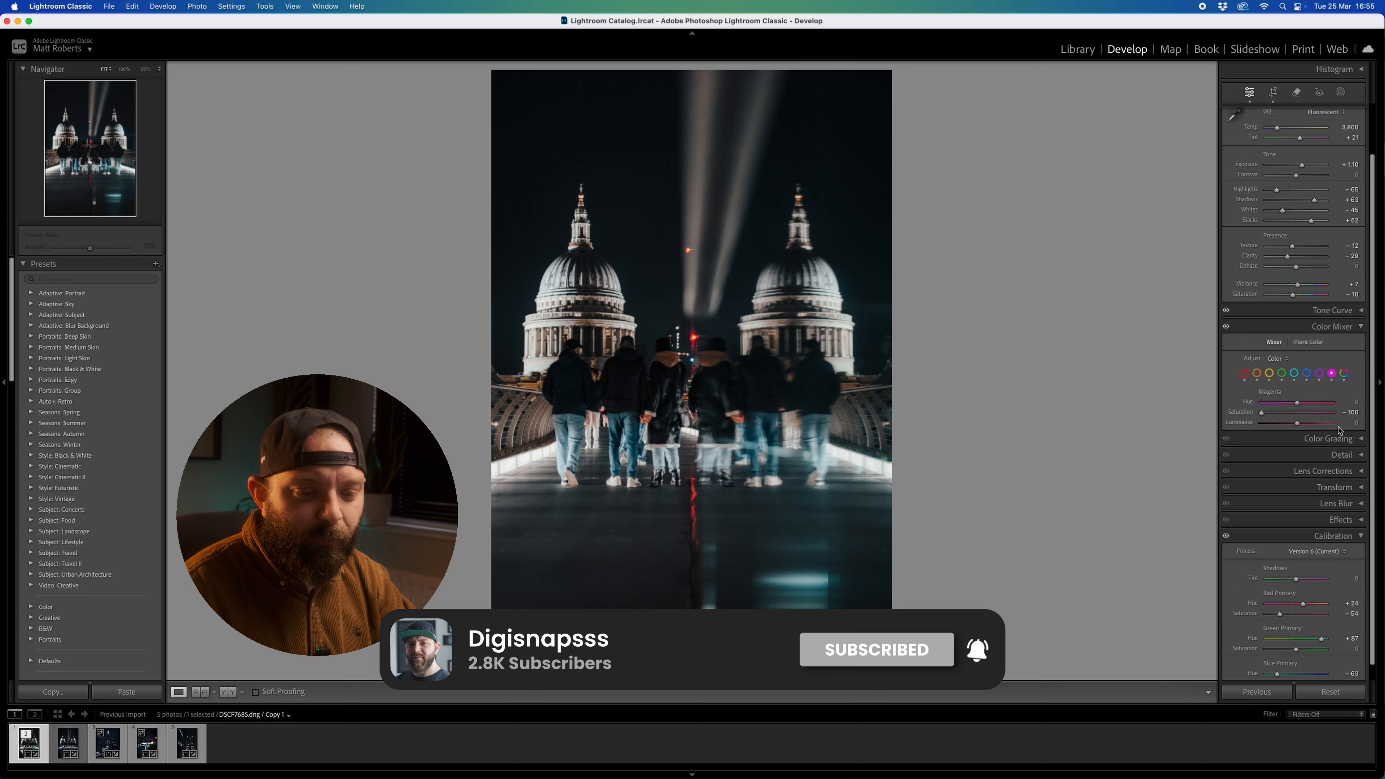
{"action": "left_click", "coordinate": [1360, 536]}
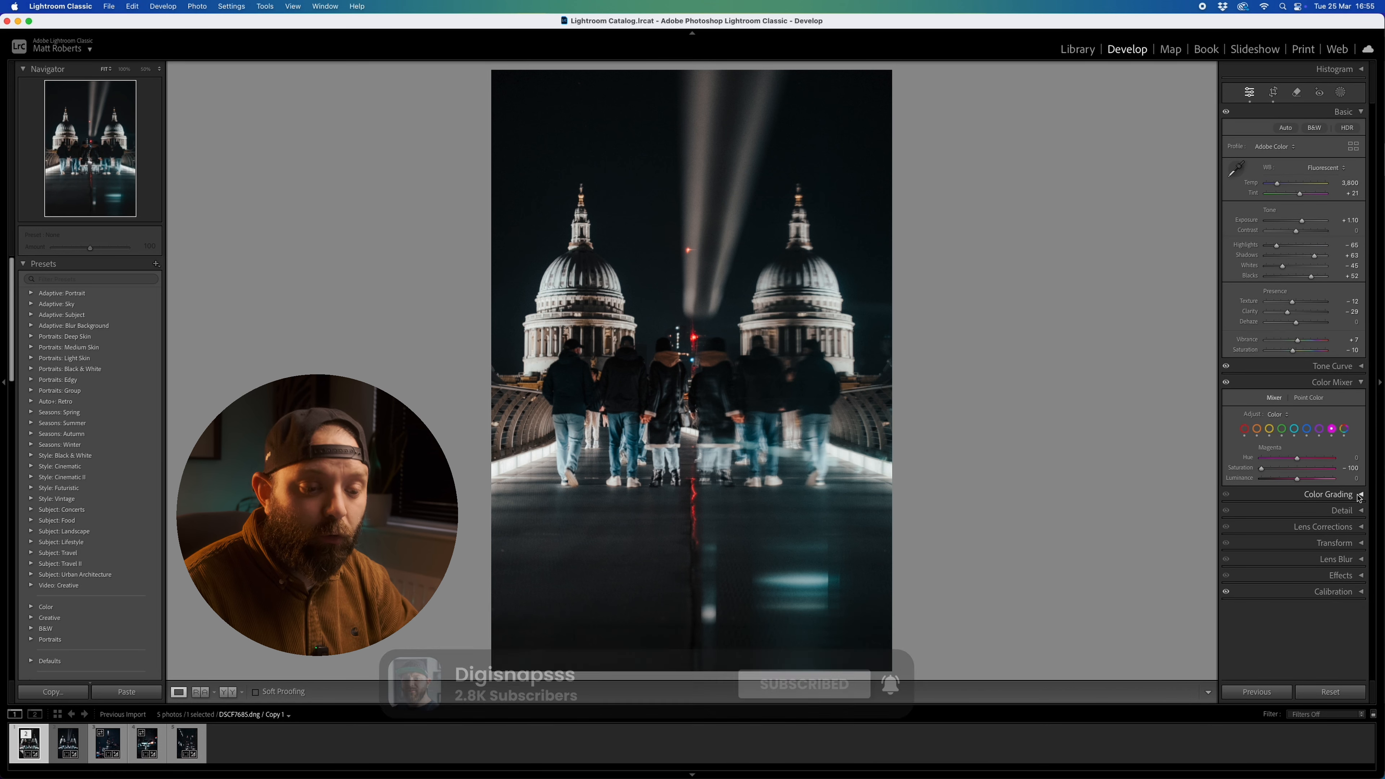
{"action": "left_click", "coordinate": [1360, 495]}
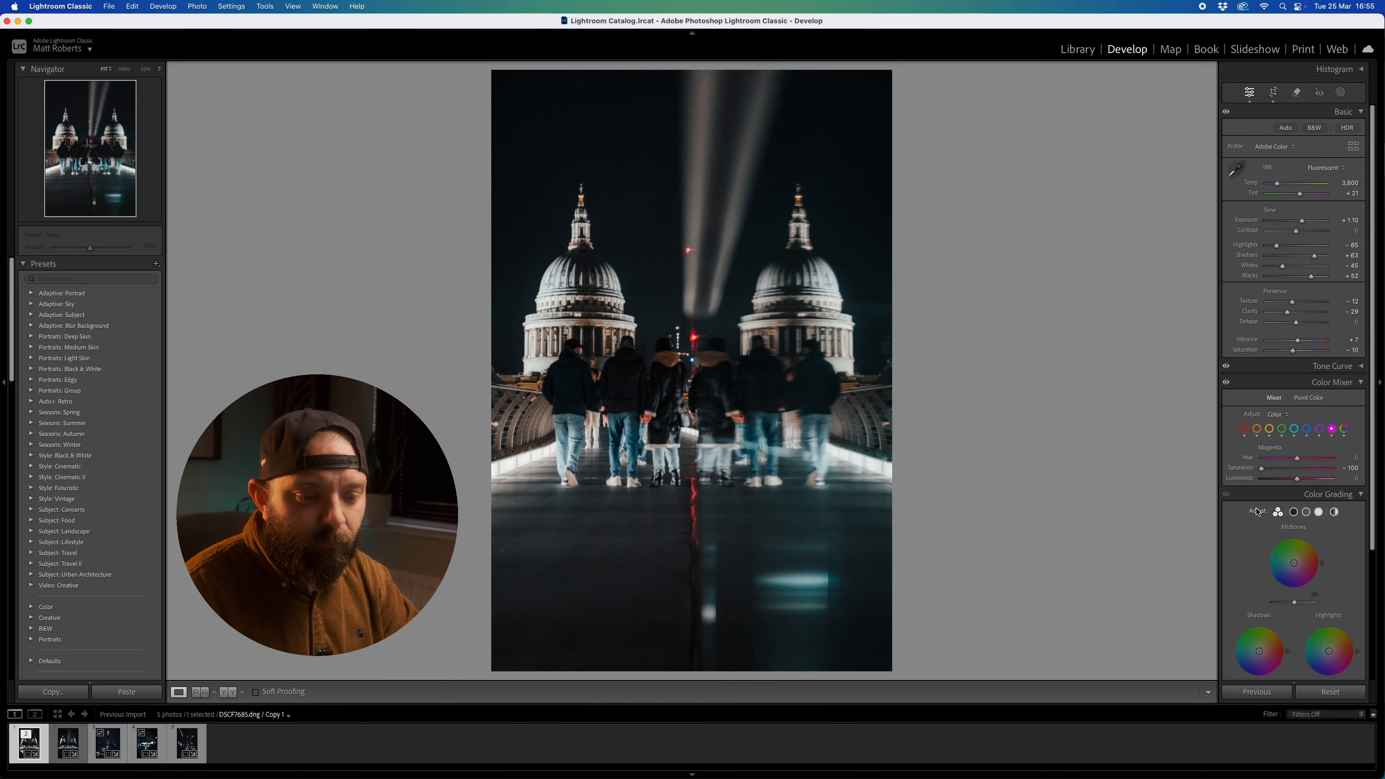
{"action": "scroll", "coordinate": [1304, 481], "scroll_direction": "down", "scroll_amount": 2}
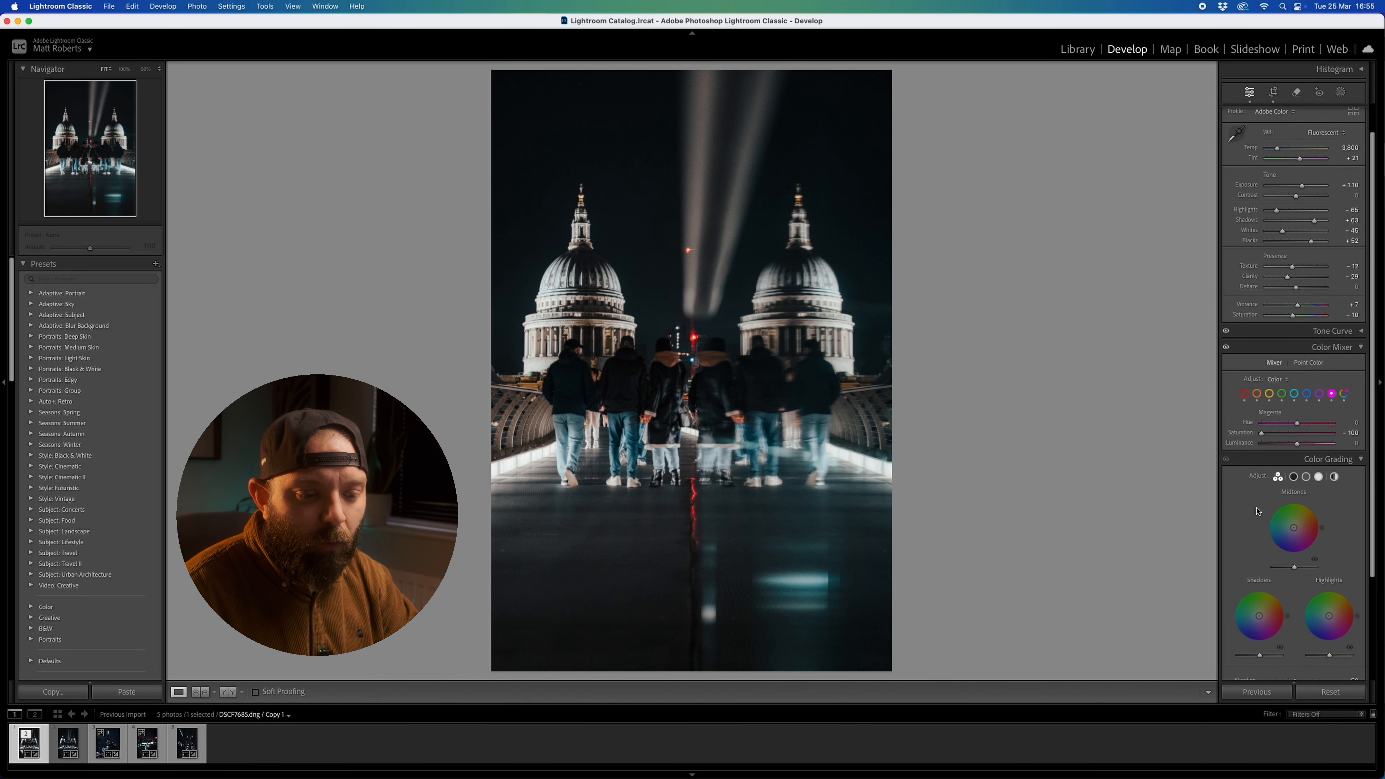
- Tint the shadows blue in color grading with hue 235 and saturation 20, fine-tuning the saturation to 18
{"action": "left_click", "coordinate": [1292, 477]}
{"action": "scroll", "coordinate": [1297, 482], "scroll_direction": "down", "scroll_amount": 3}
{"action": "scroll", "coordinate": [1297, 482], "scroll_direction": "down", "scroll_amount": 2}
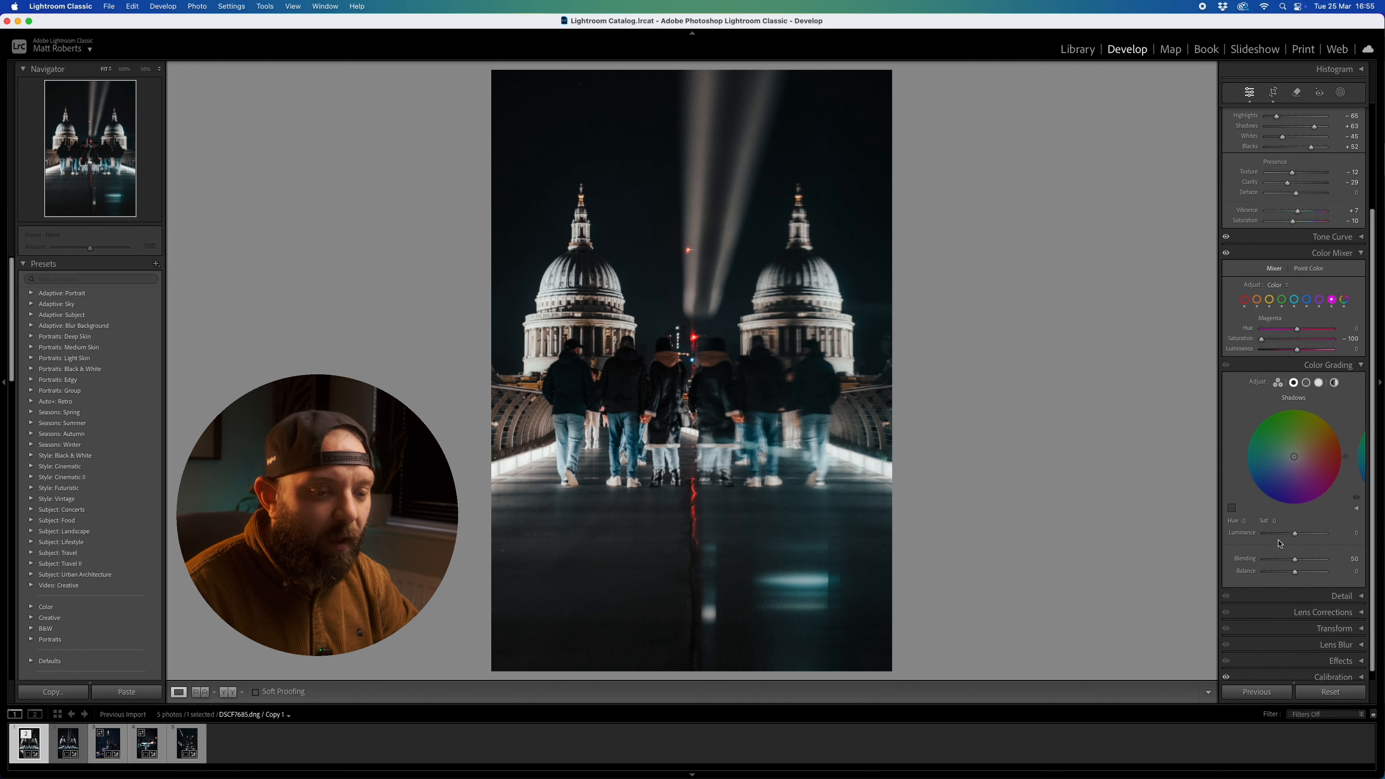
{"action": "scroll", "coordinate": [1324, 467], "scroll_direction": "down", "scroll_amount": 1}
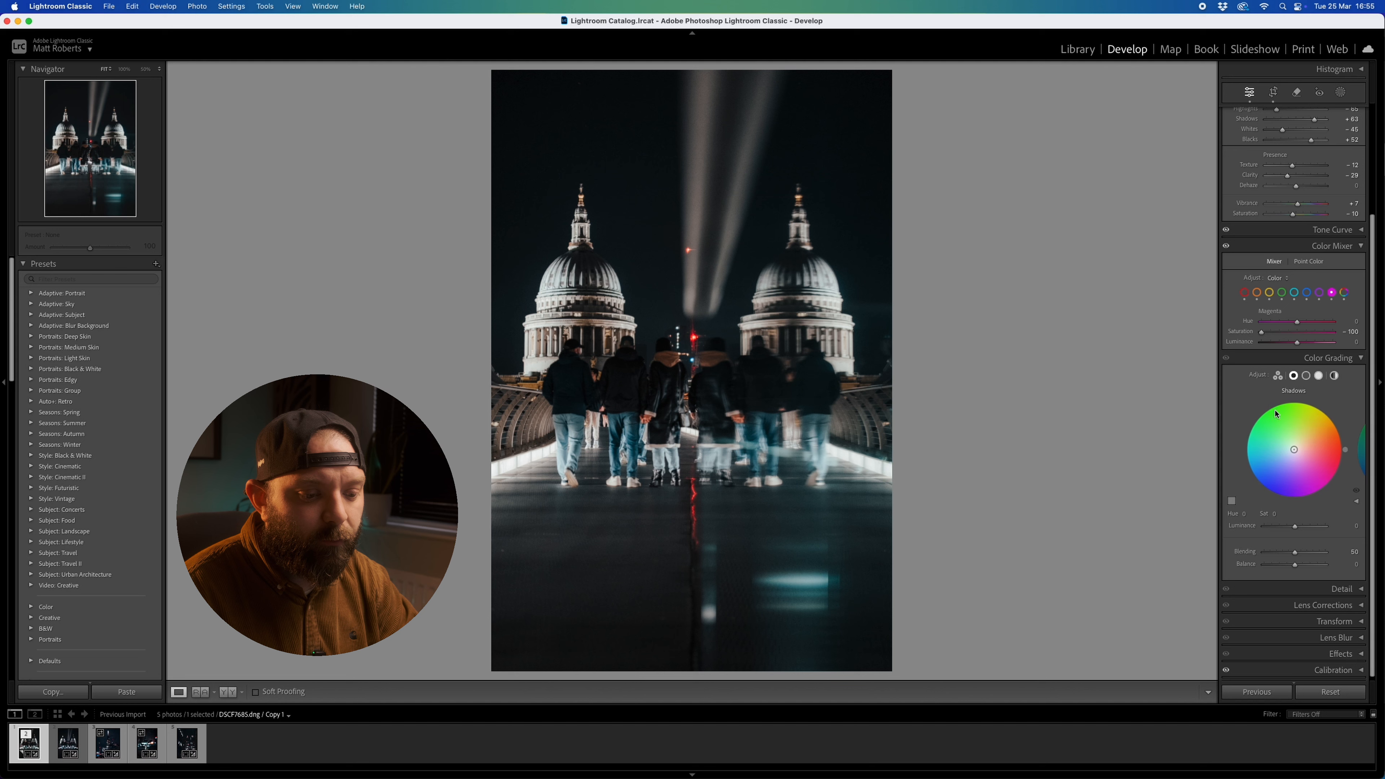
{"action": "left_click", "coordinate": [1245, 514]}
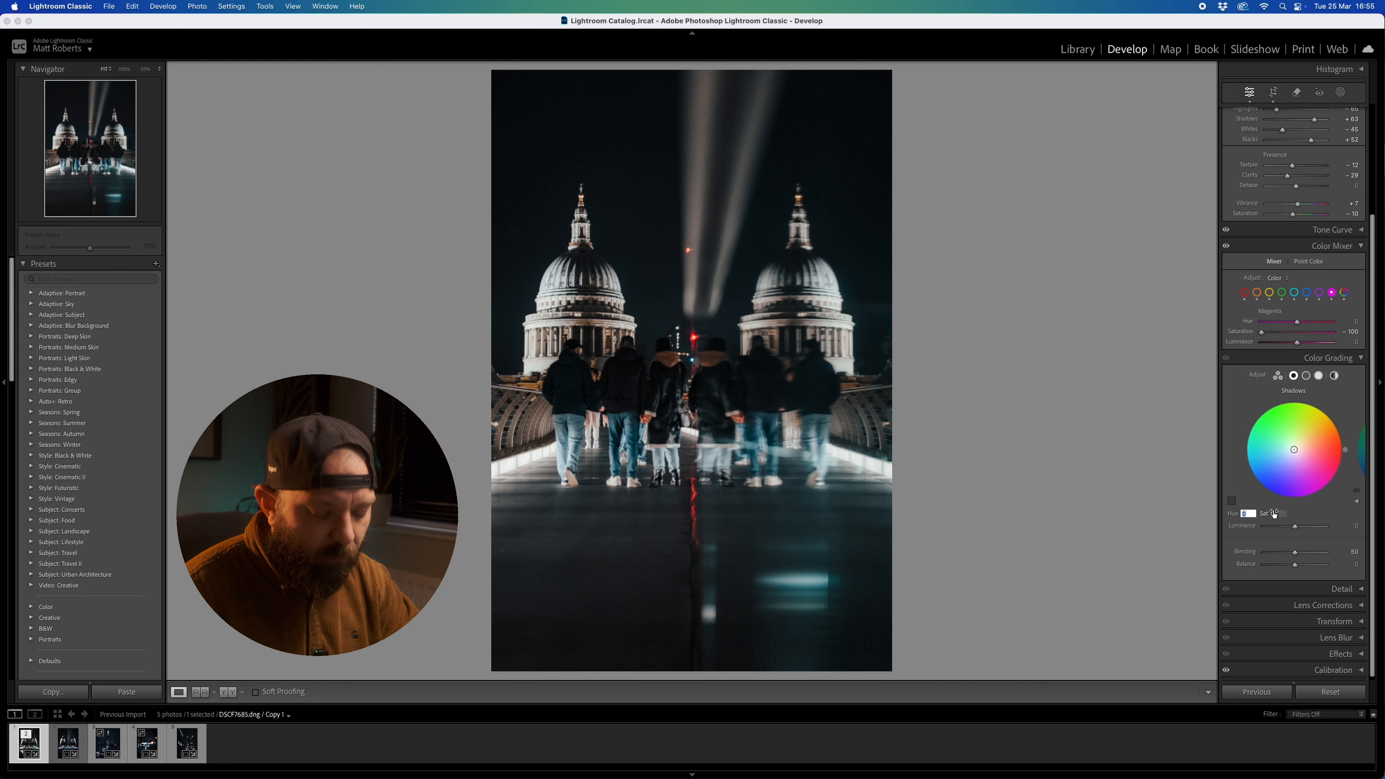
{"action": "type", "text": "235"}
{"action": "key", "text": "Return"}
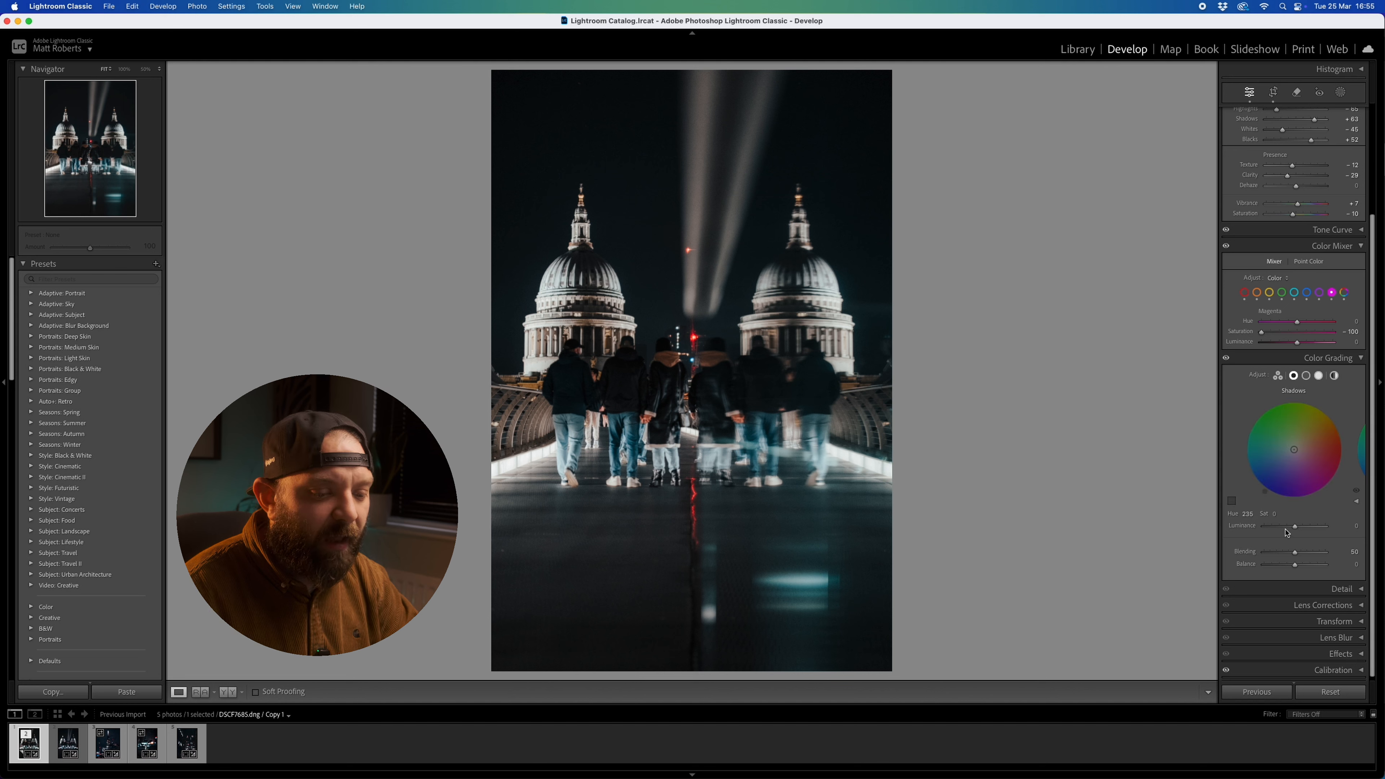
{"action": "left_click", "coordinate": [1276, 514]}
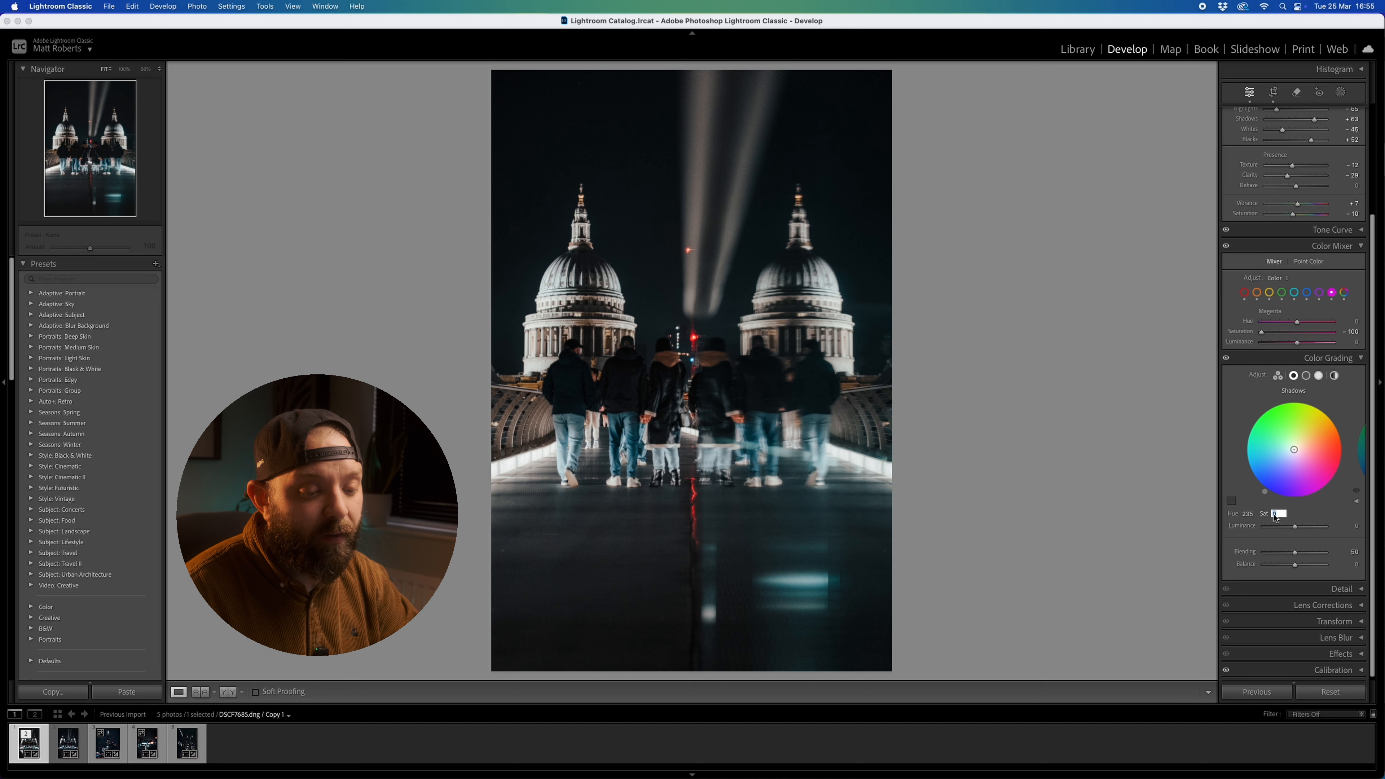
{"action": "type", "text": "20"}
{"action": "key", "text": "Return"}
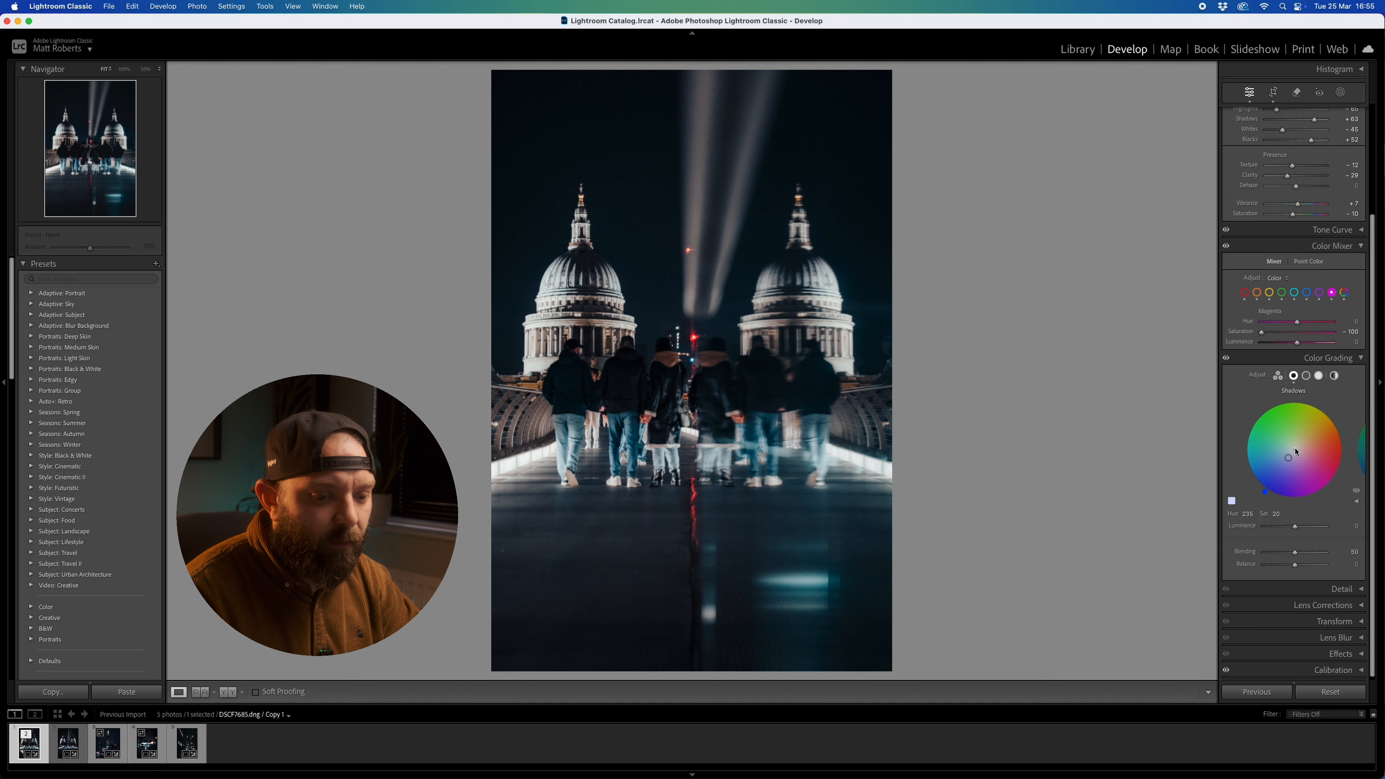
{"action": "left_click", "coordinate": [1356, 501]}
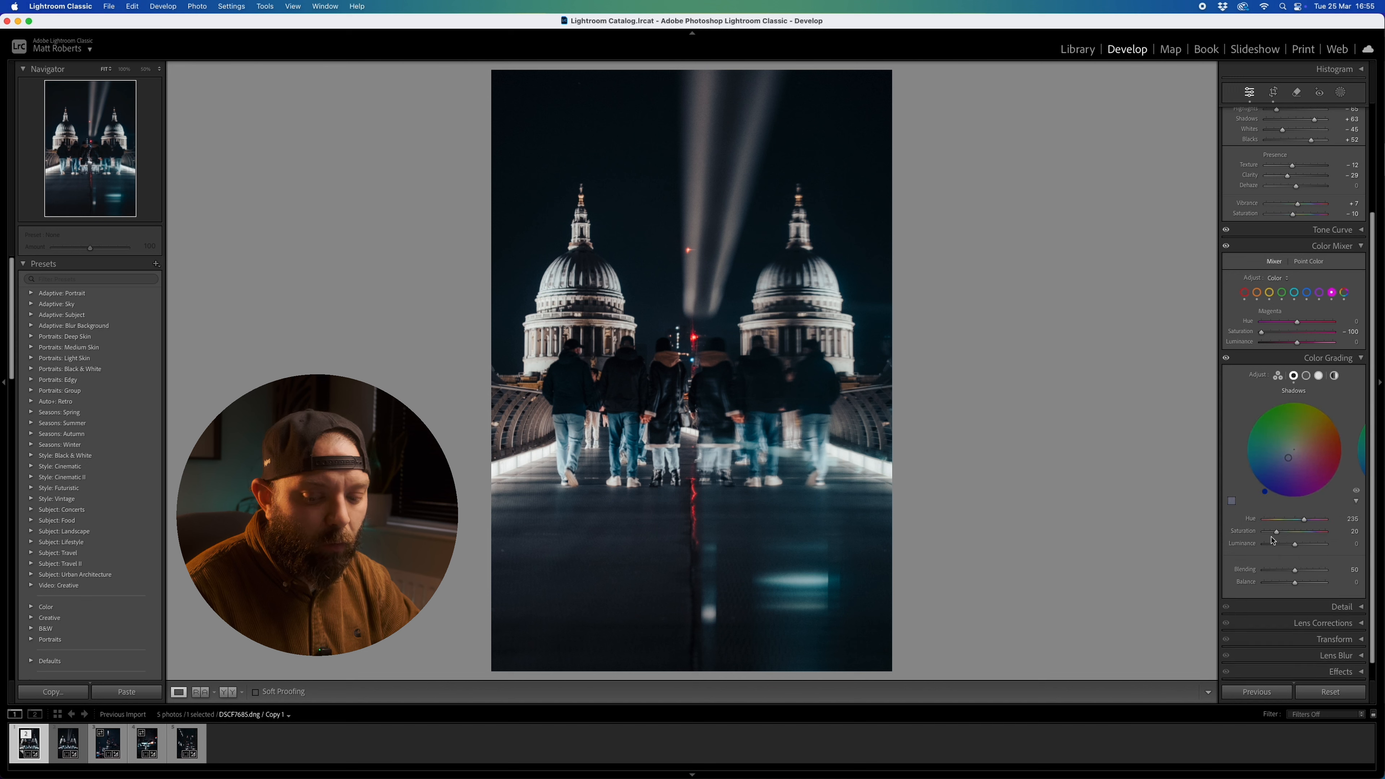
{"action": "mouse_move", "coordinate": [1278, 535]}
{"action": "left_mouse_down"}
{"action": "mouse_move", "coordinate": [1263, 536]}
{"action": "mouse_move", "coordinate": [1295, 536]}
{"action": "mouse_move", "coordinate": [1260, 534]}
{"action": "mouse_move", "coordinate": [1278, 535]}
{"action": "left_mouse_up"}
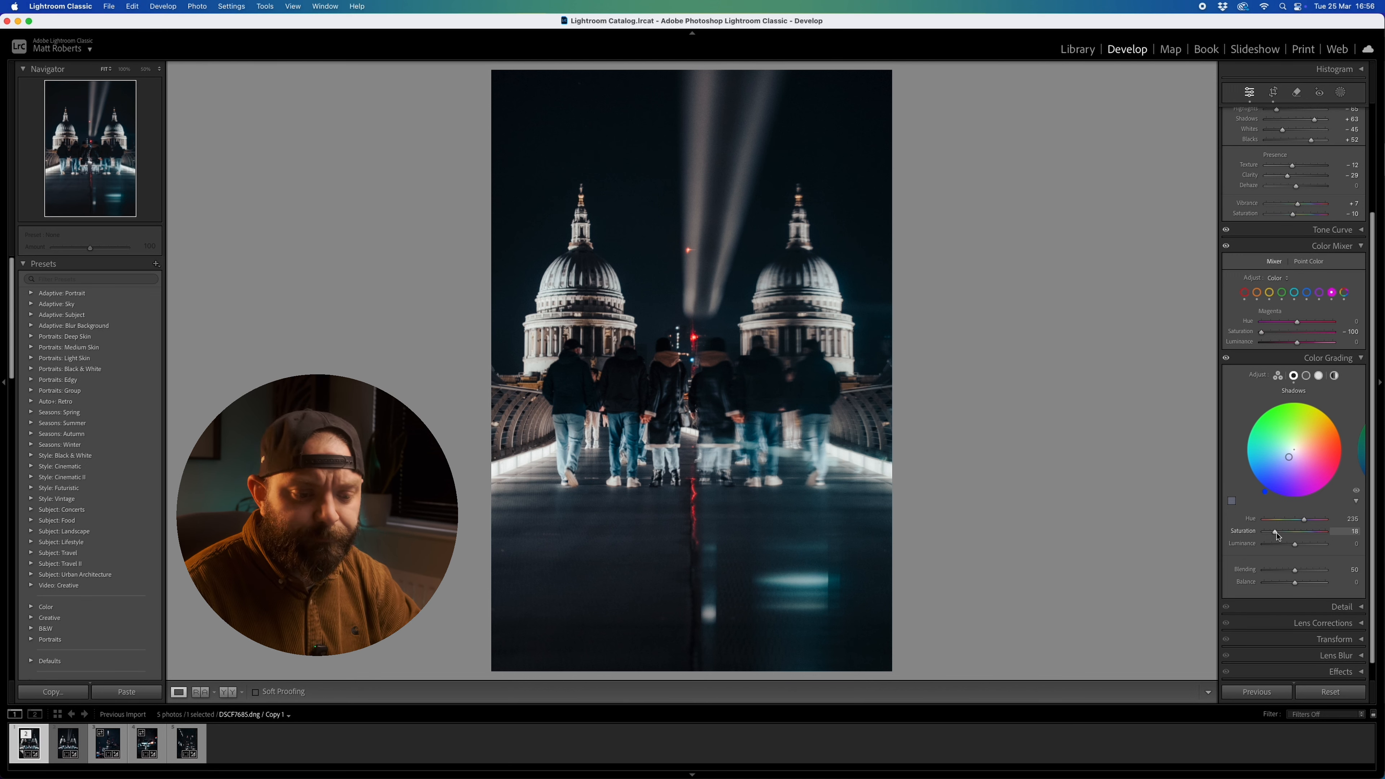
- Tint the highlights blue in color grading with hue 243 and saturation 20
{"action": "left_click", "coordinate": [1306, 376]}
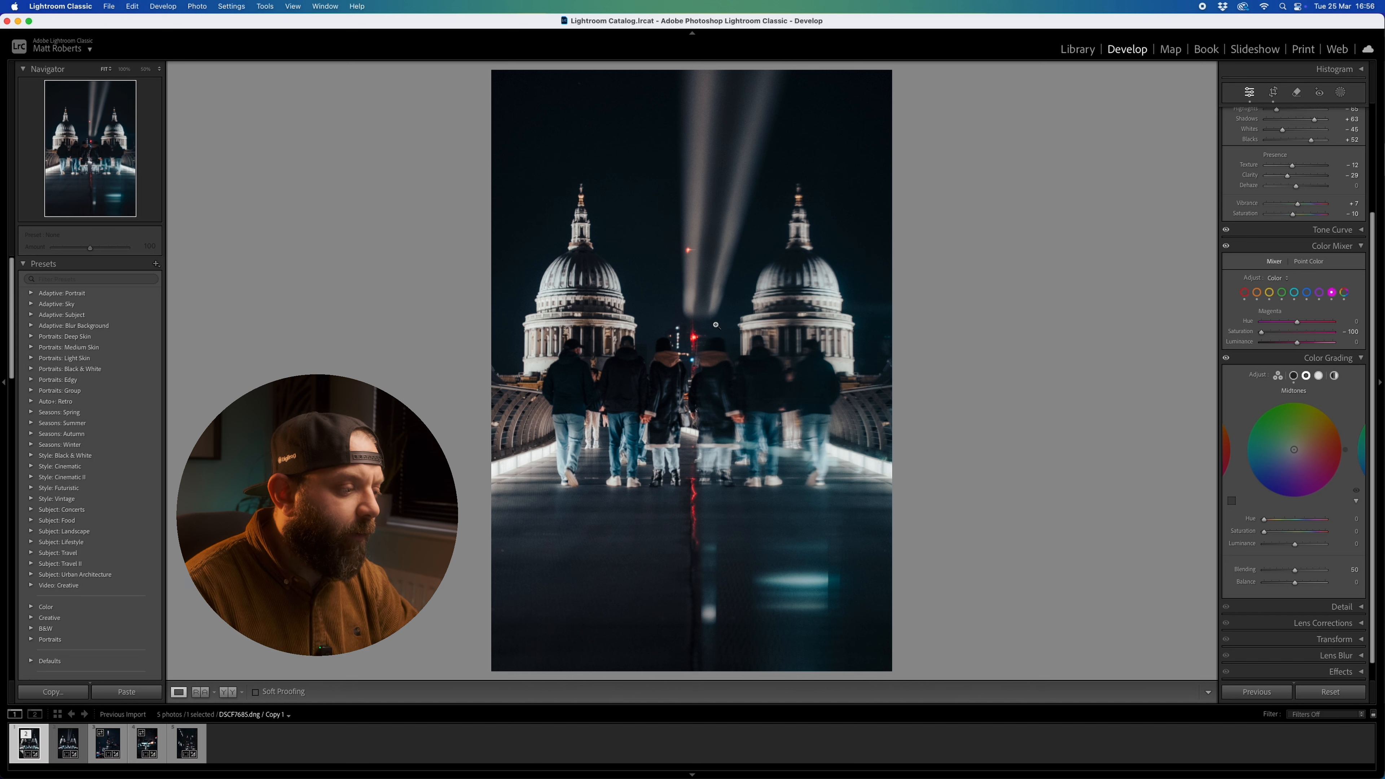
{"action": "left_click", "coordinate": [1317, 376]}
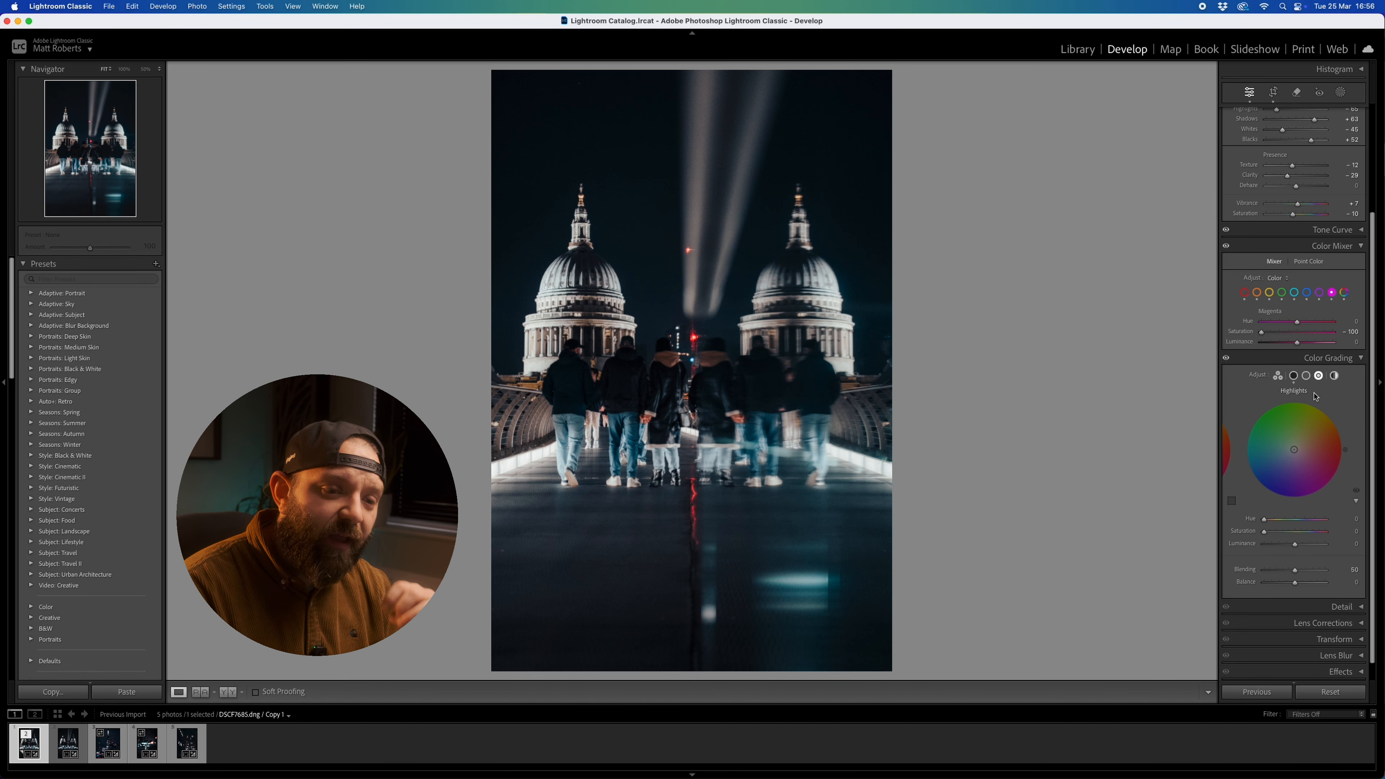
{"action": "left_click", "coordinate": [1355, 518]}
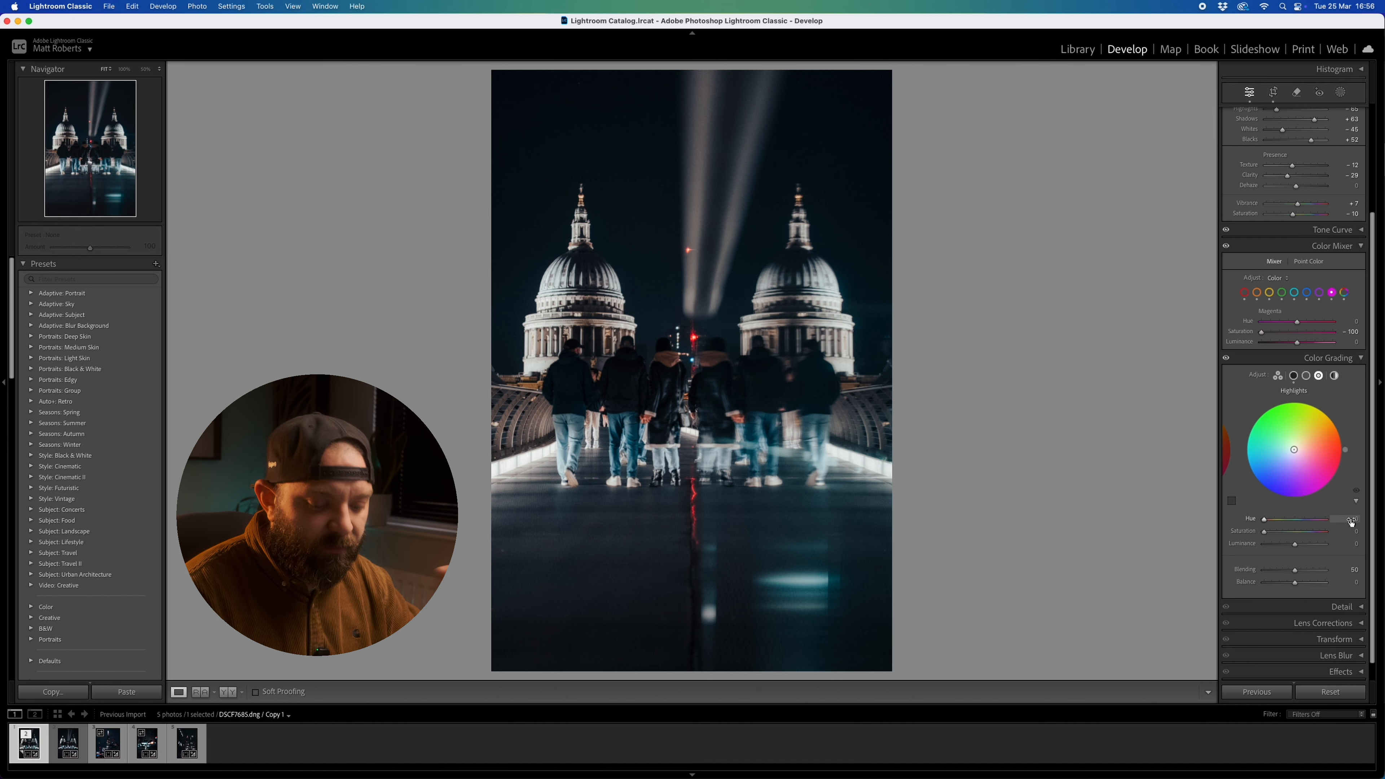
{"action": "type", "text": "243"}
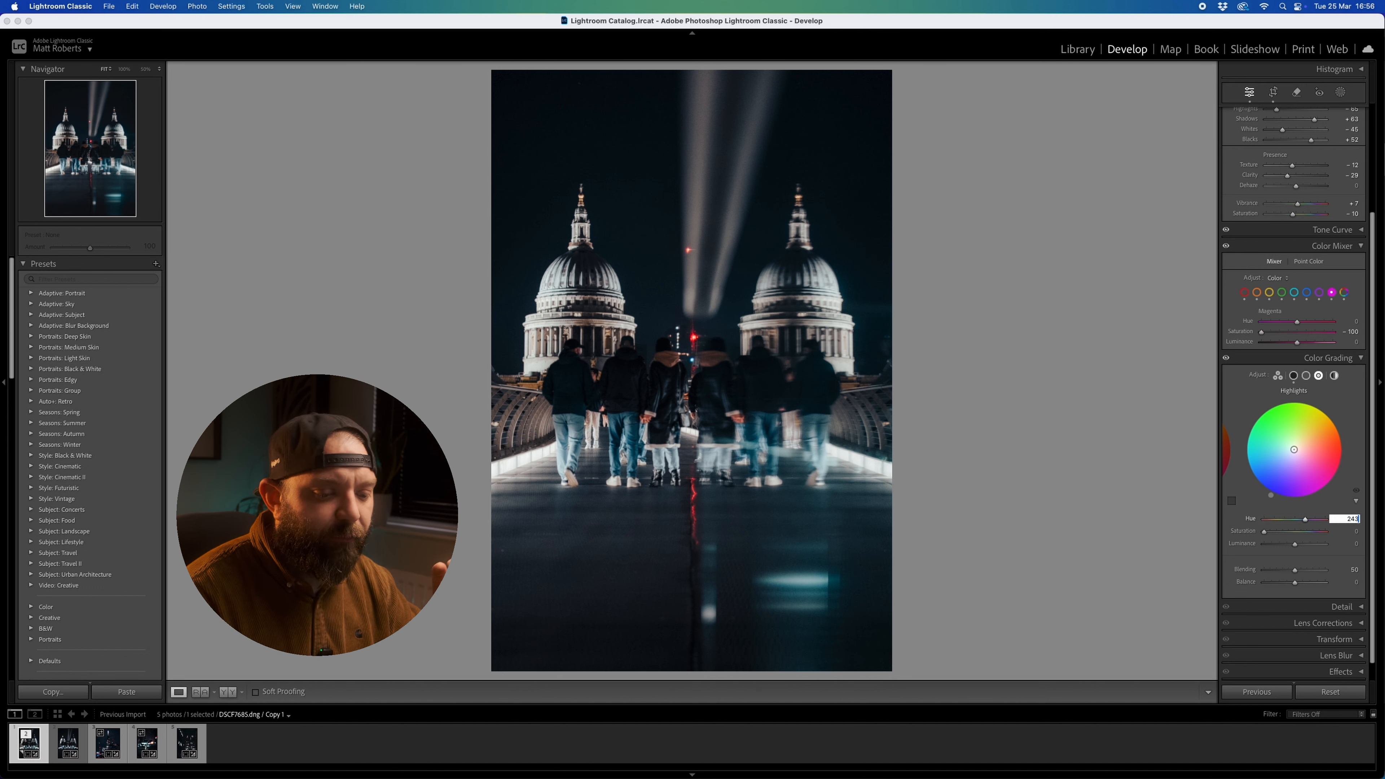
{"action": "key", "text": "Tab"}
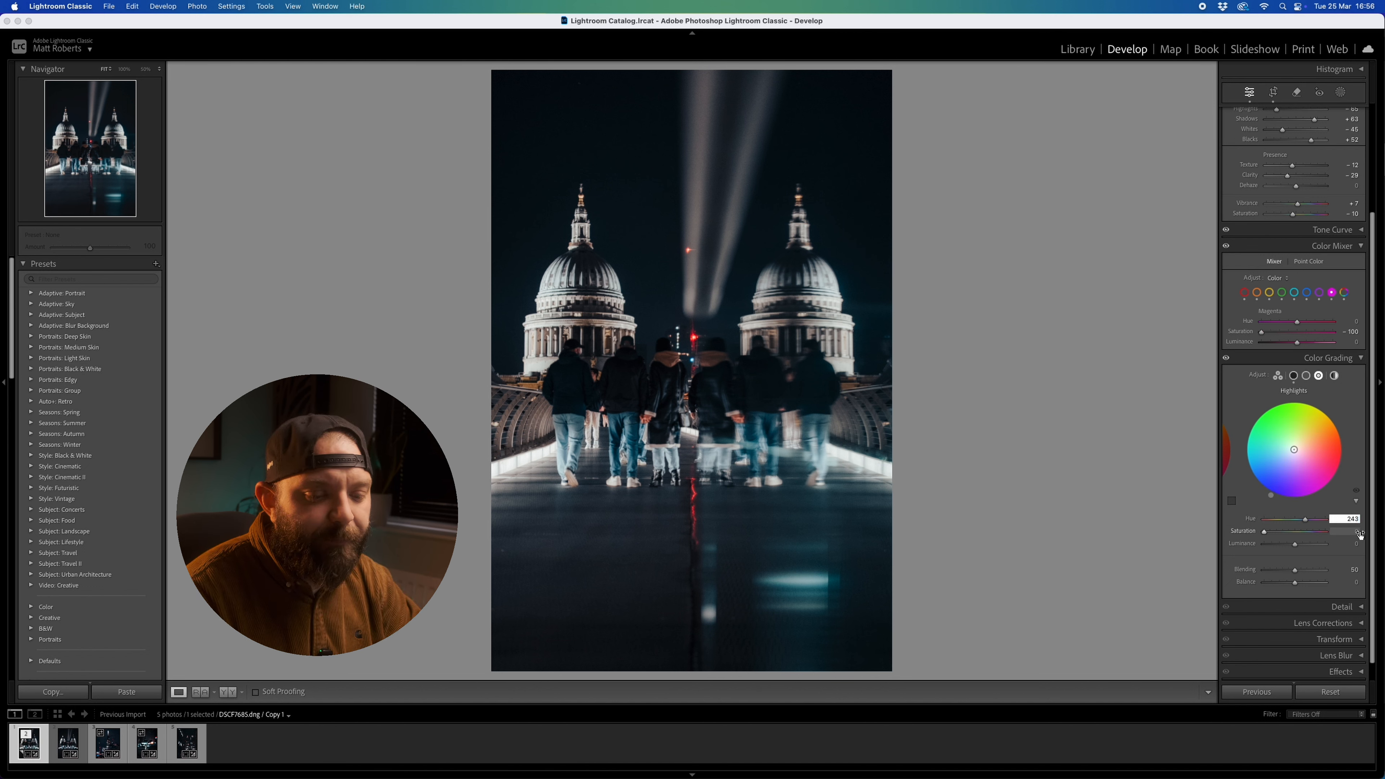
{"action": "type", "text": "20"}
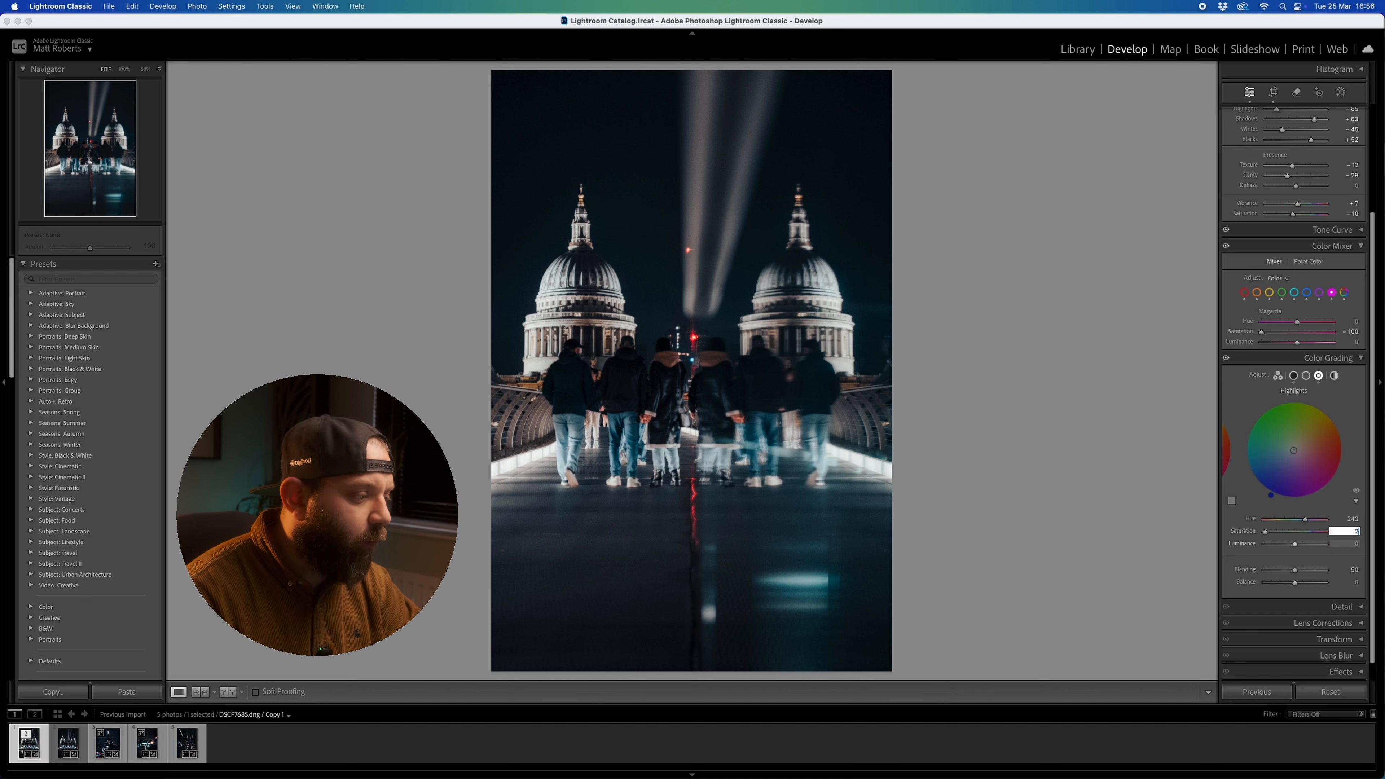
{"action": "key", "text": "Return"}
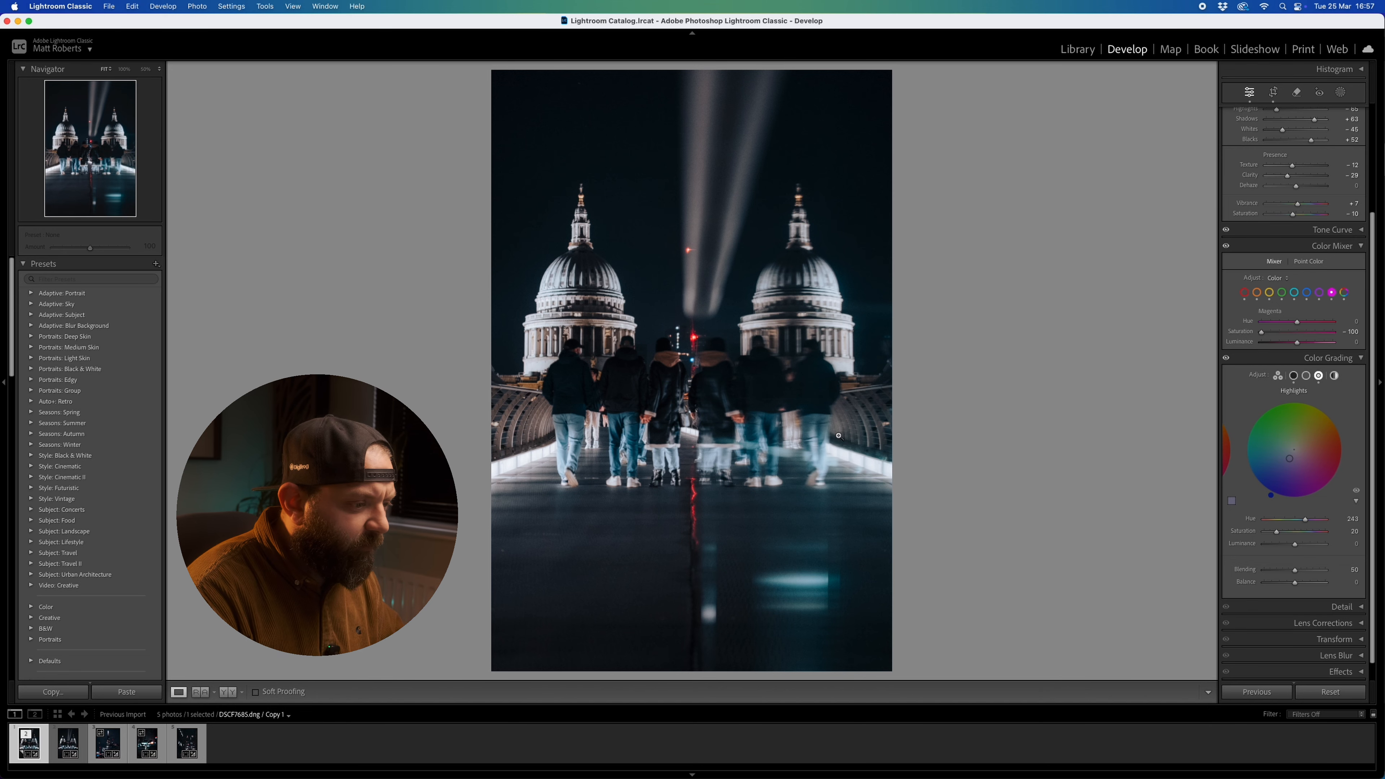
- Compare the people and domes up close with and without the highlights grading, and adjust the highlights luminance
{"action": "left_click", "coordinate": [818, 443]}
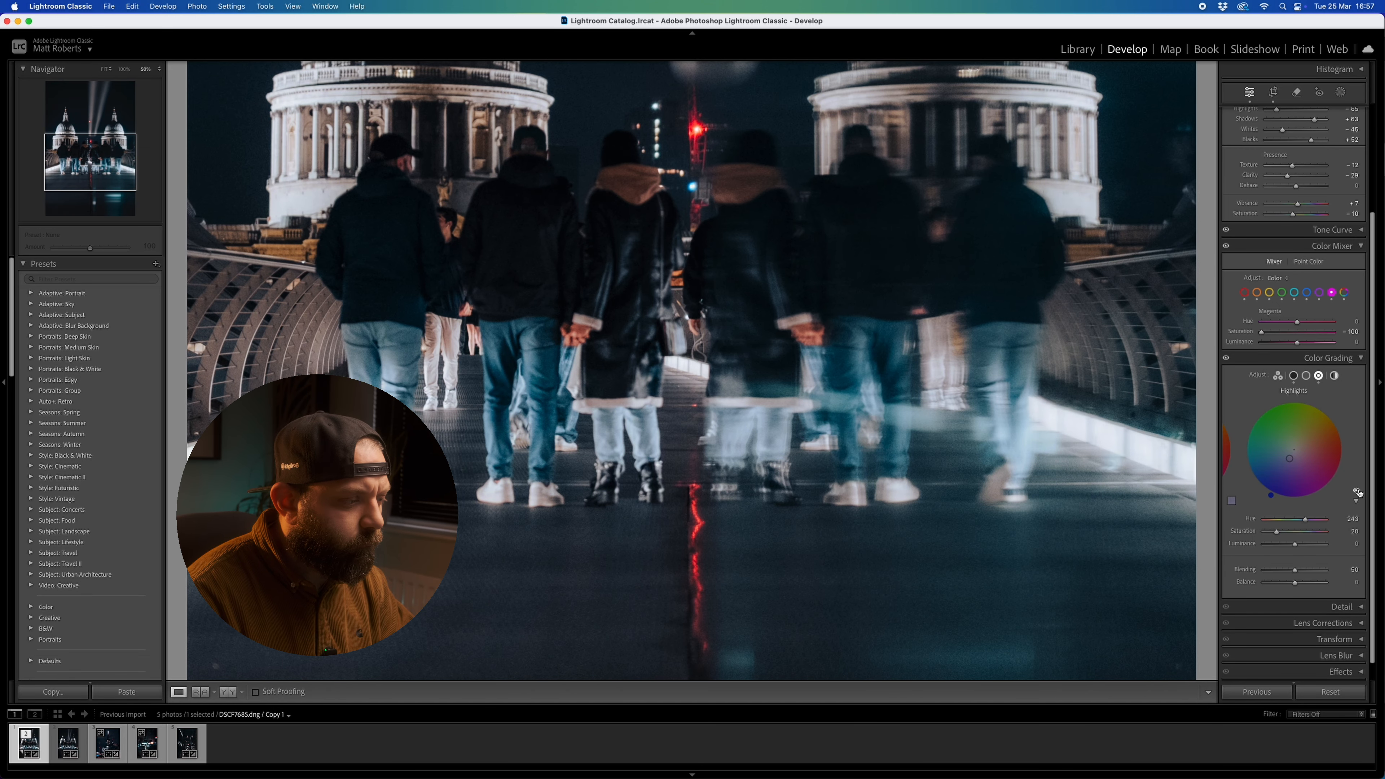
{"action": "left_click", "coordinate": [735, 262]}
{"action": "left_click", "coordinate": [735, 262]}
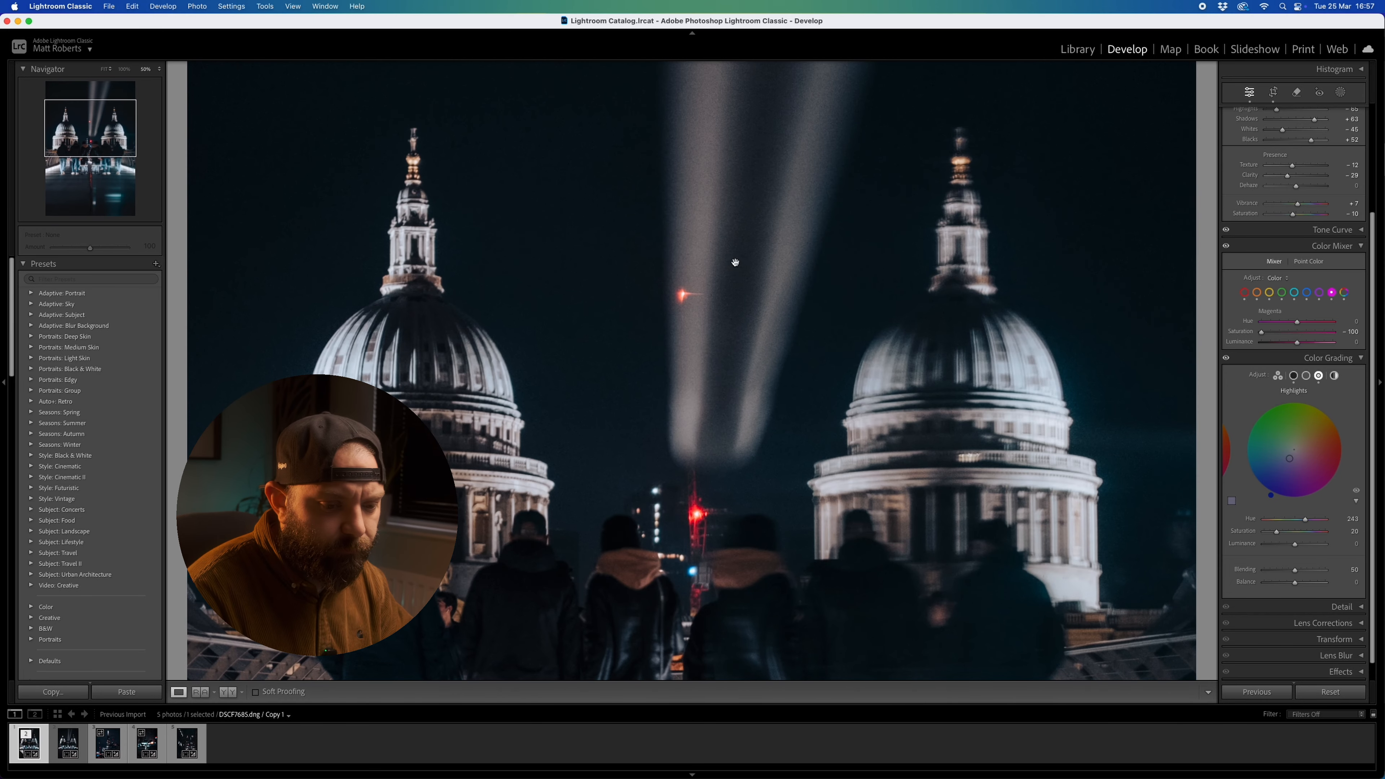
{"action": "left_click", "coordinate": [1357, 492]}
{"action": "left_click", "coordinate": [1357, 492]}
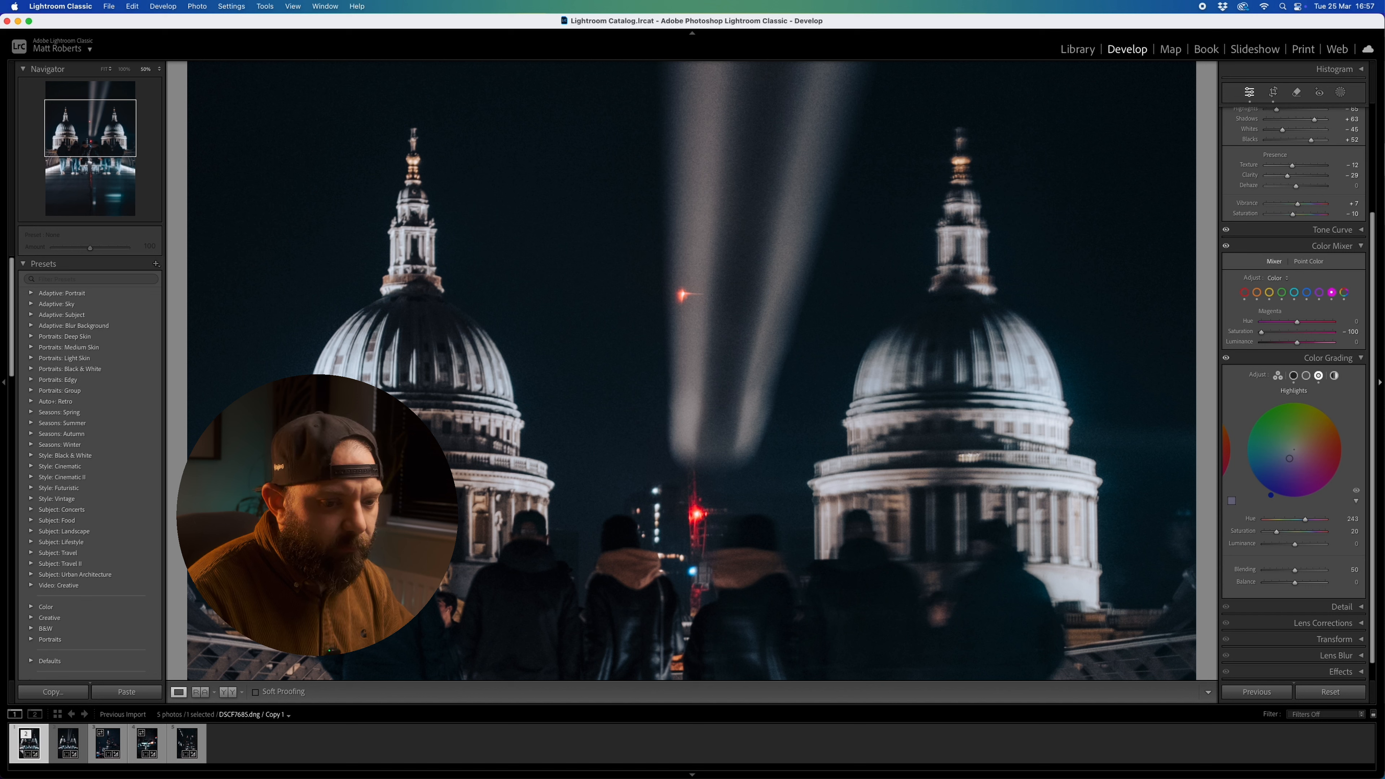
{"action": "left_click", "coordinate": [1357, 491]}
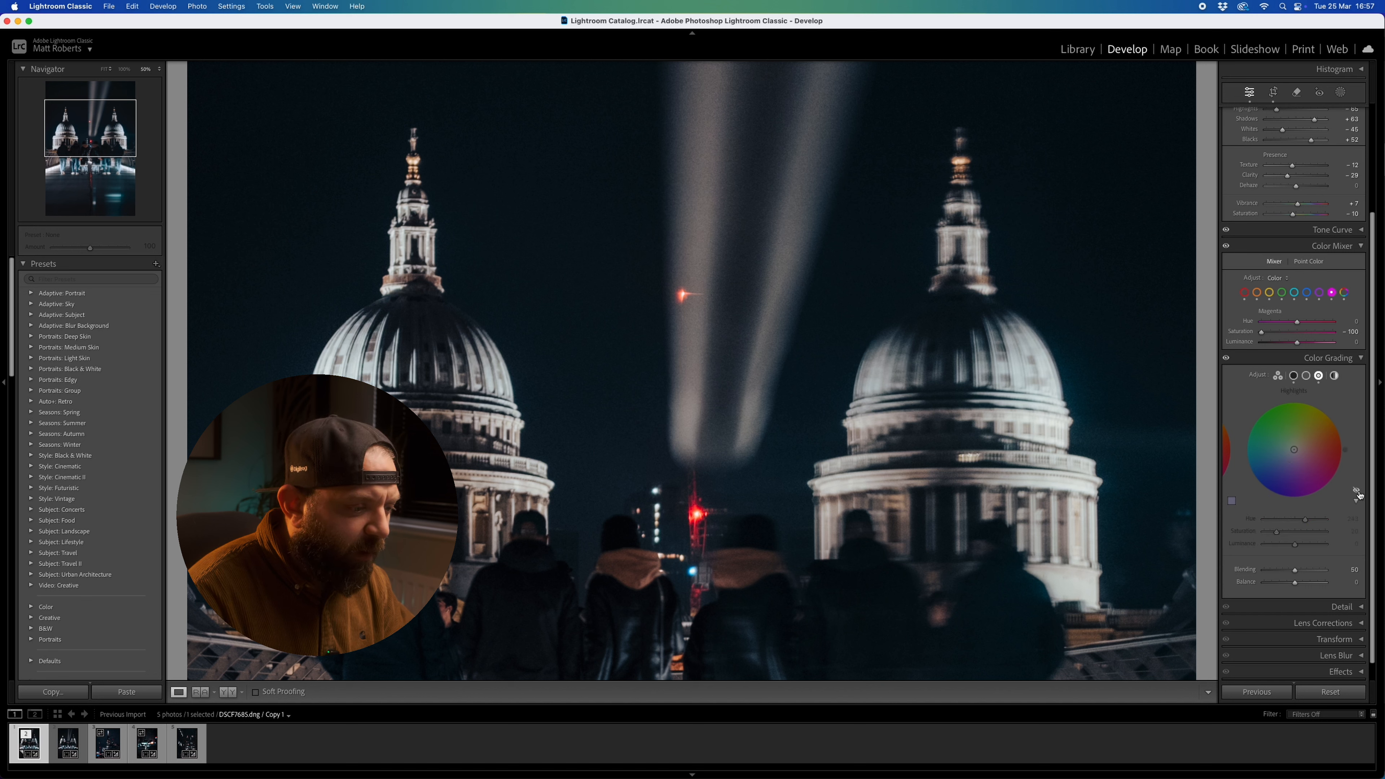
{"action": "left_click", "coordinate": [1357, 492]}
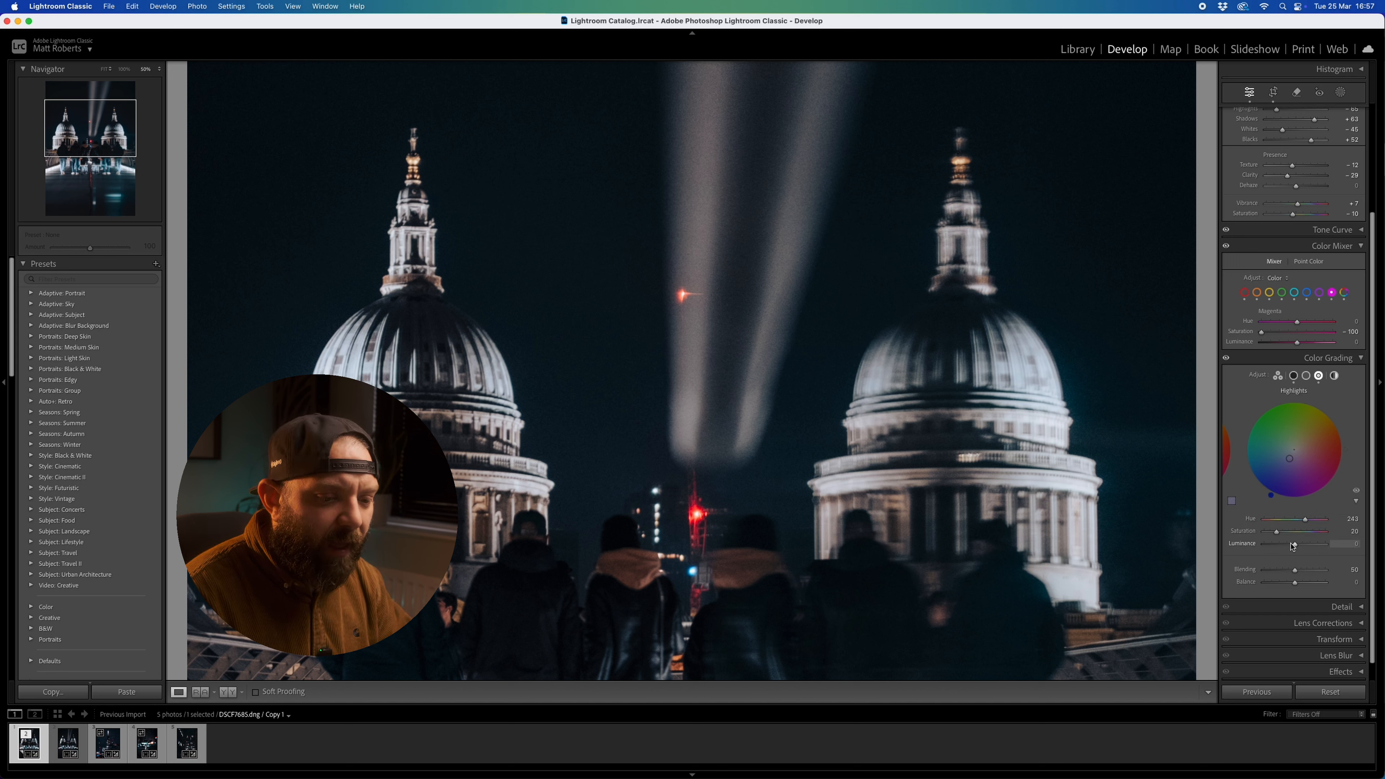
{"action": "left_click", "coordinate": [1011, 469]}
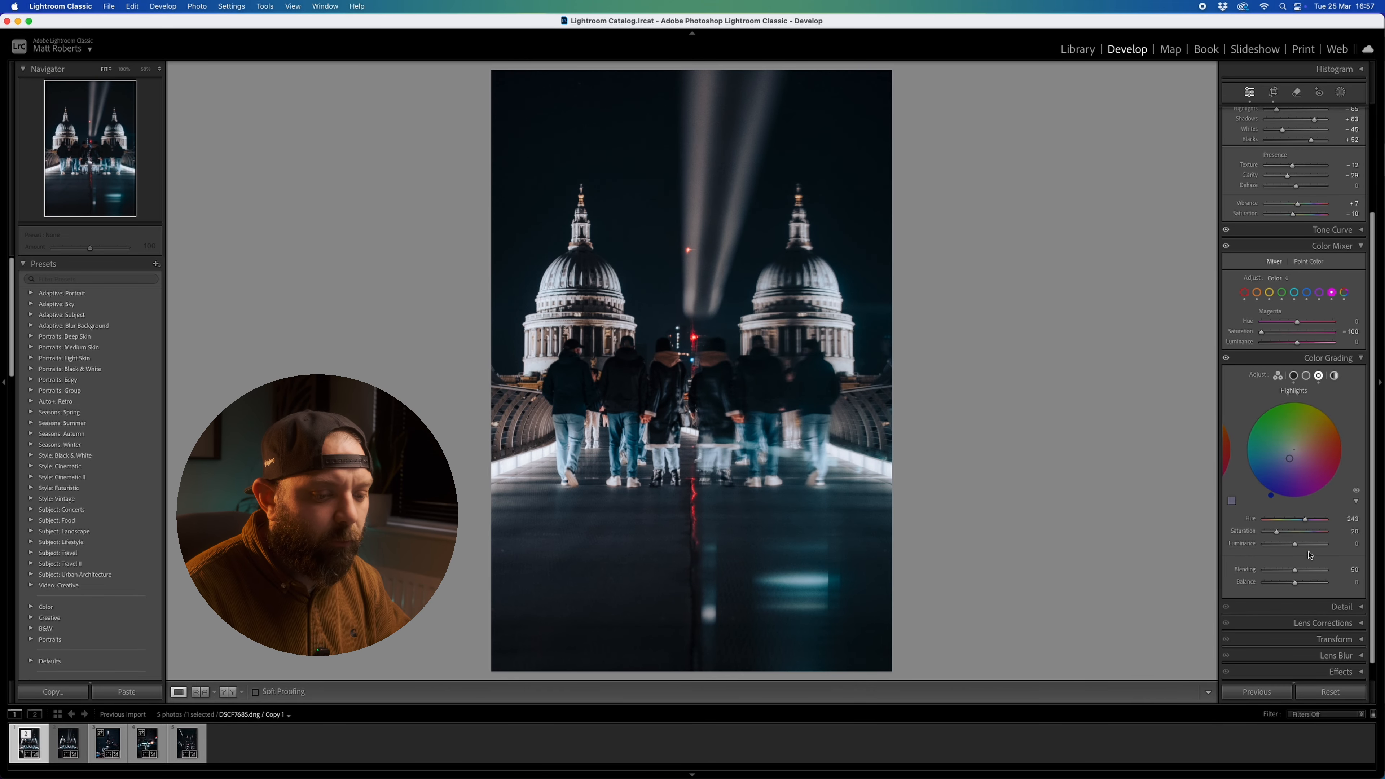
{"action": "left_click_drag", "start_coordinate": [1296, 547], "coordinate": [1302, 542]}
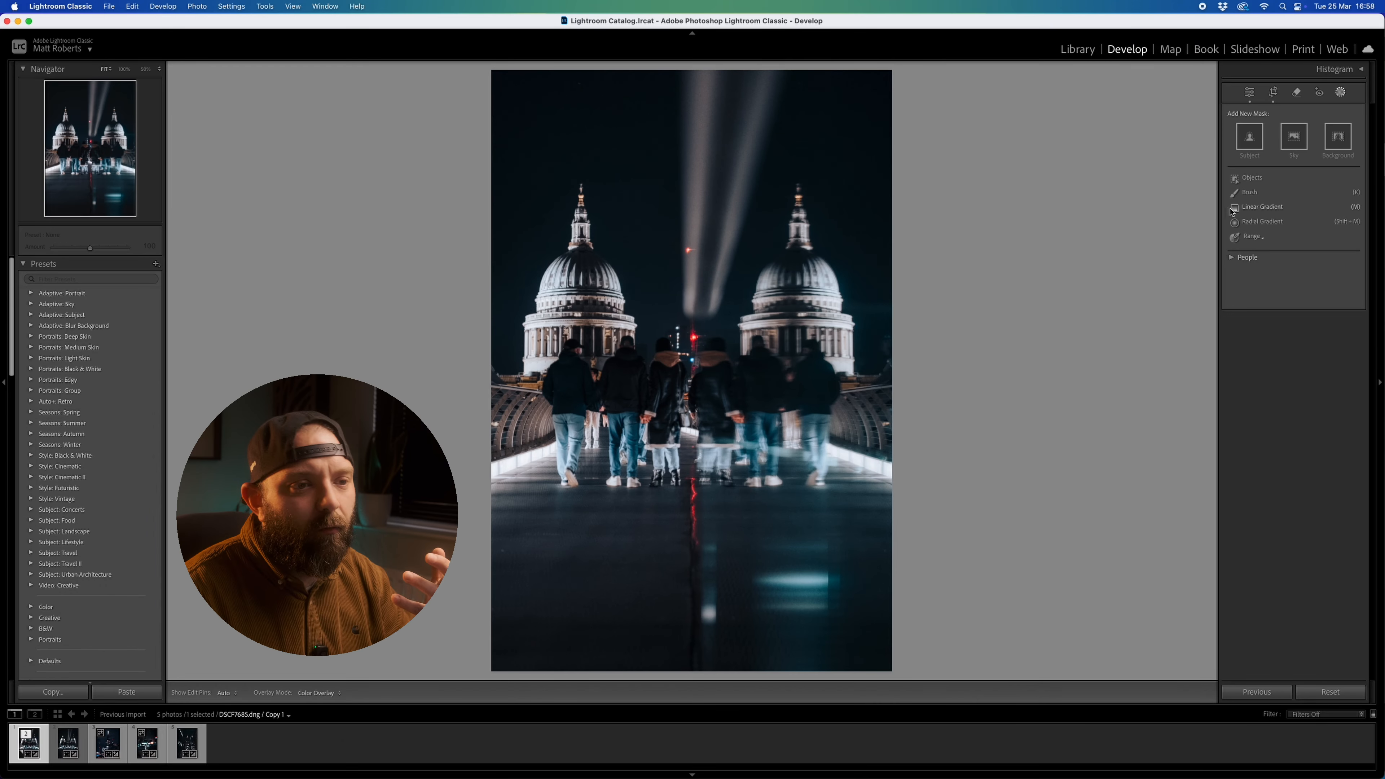
- Add a post-crop vignette with amount -31, midpoint 32, feather 100 and highlights 100, and compare the photo with and without it
{"action": "left_click", "coordinate": [1249, 91]}
{"action": "scroll", "coordinate": [1265, 463], "scroll_direction": "down", "scroll_amount": 2}
{"action": "left_click_drag", "start_coordinate": [1295, 516], "coordinate": [1328, 547]}
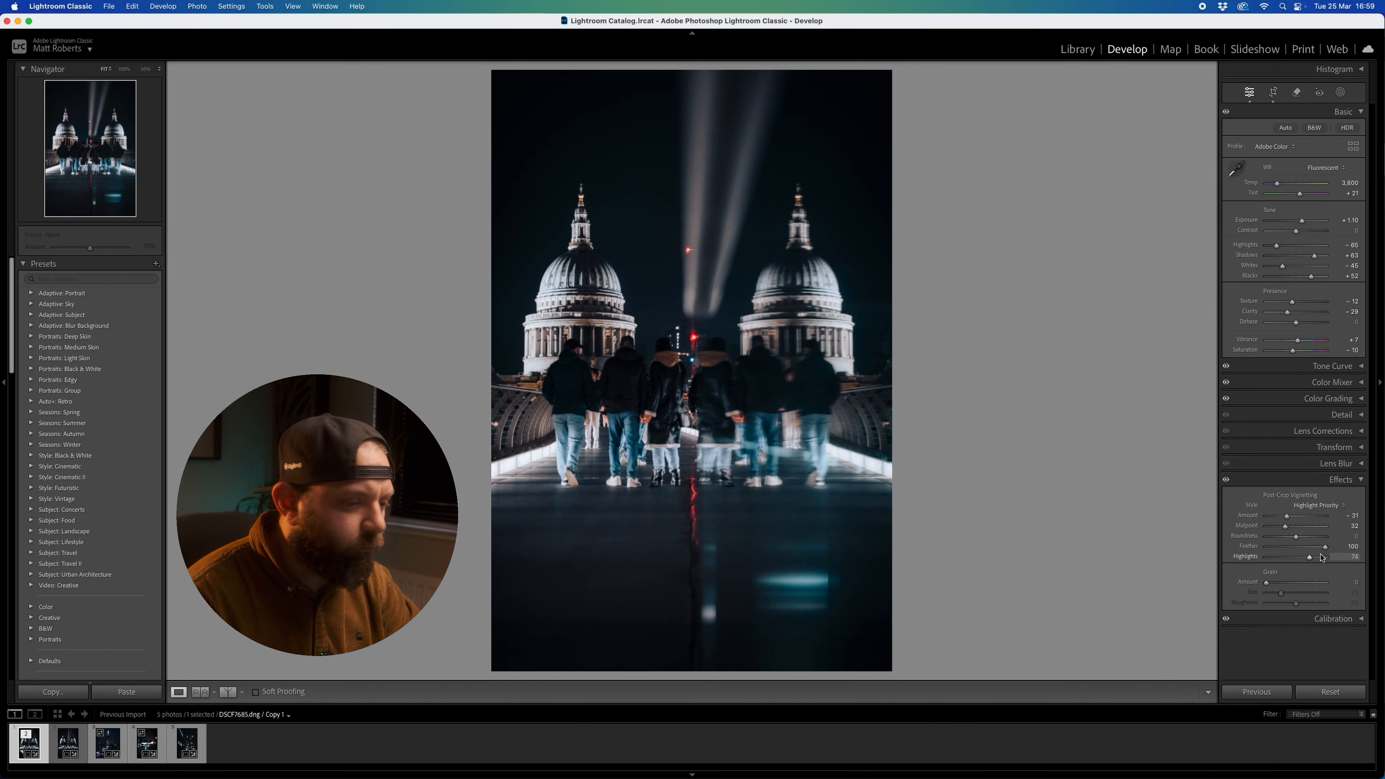
{"action": "left_click", "coordinate": [1226, 480]}
{"action": "left_click", "coordinate": [1226, 480]}
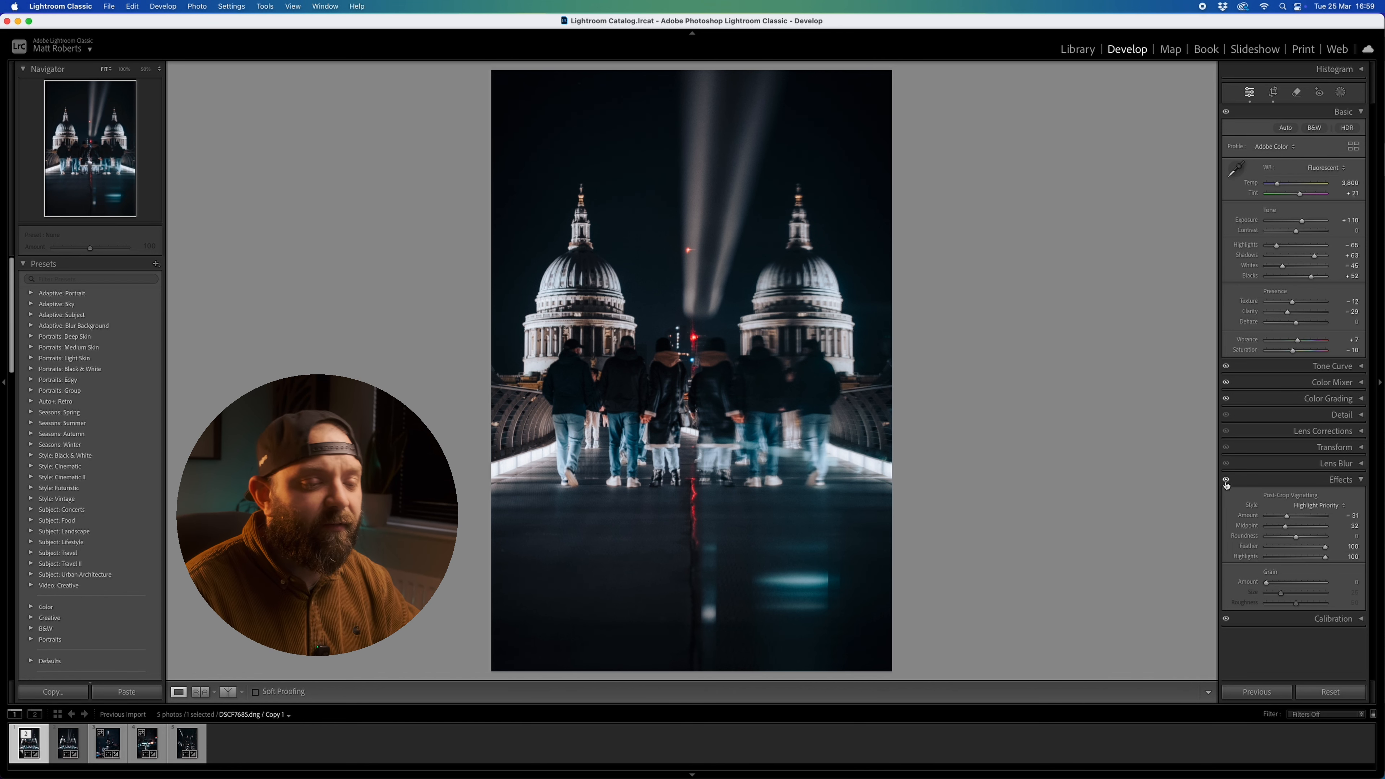
- Darken the foreground walkway with a linear gradient mask at exposure -1.11 and shadows -18, and compare its effect
{"action": "left_click", "coordinate": [1340, 91]}
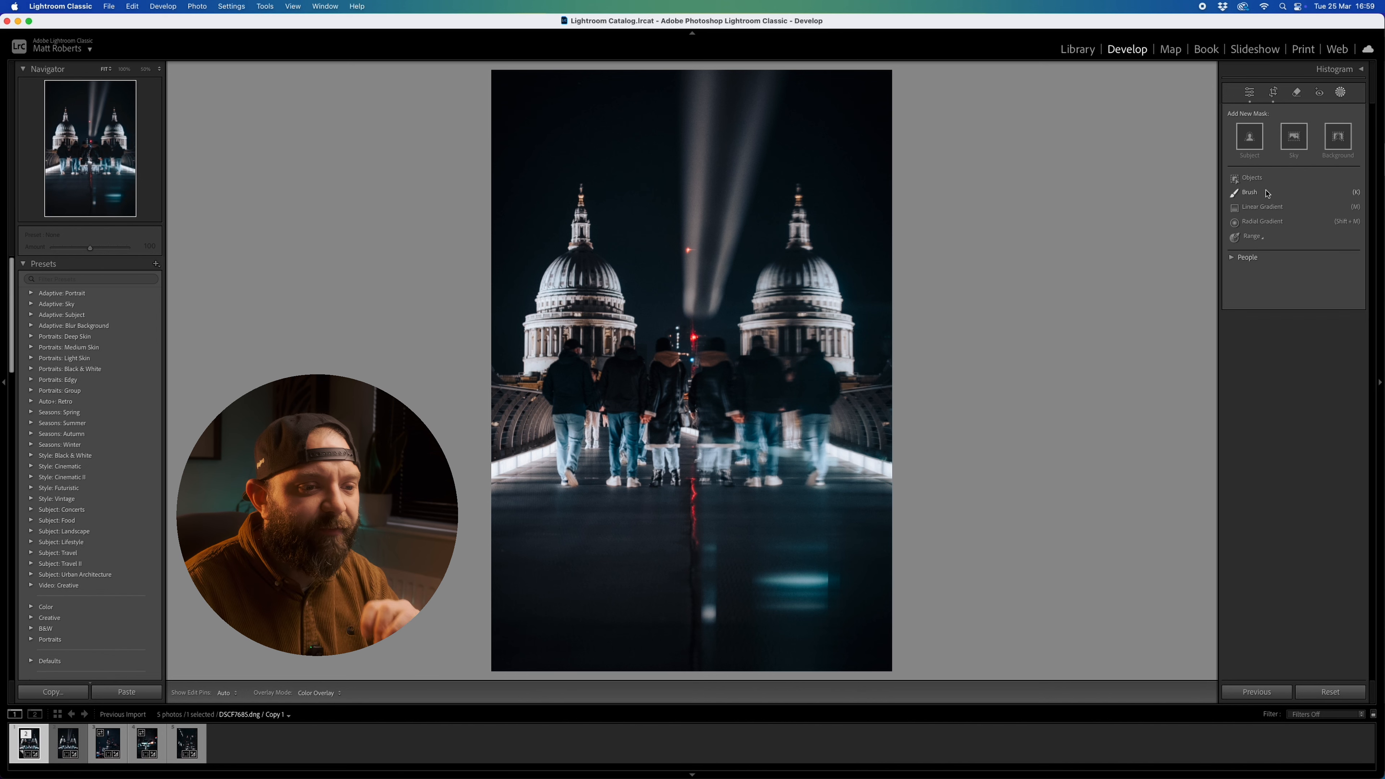
{"action": "left_click", "coordinate": [1268, 211]}
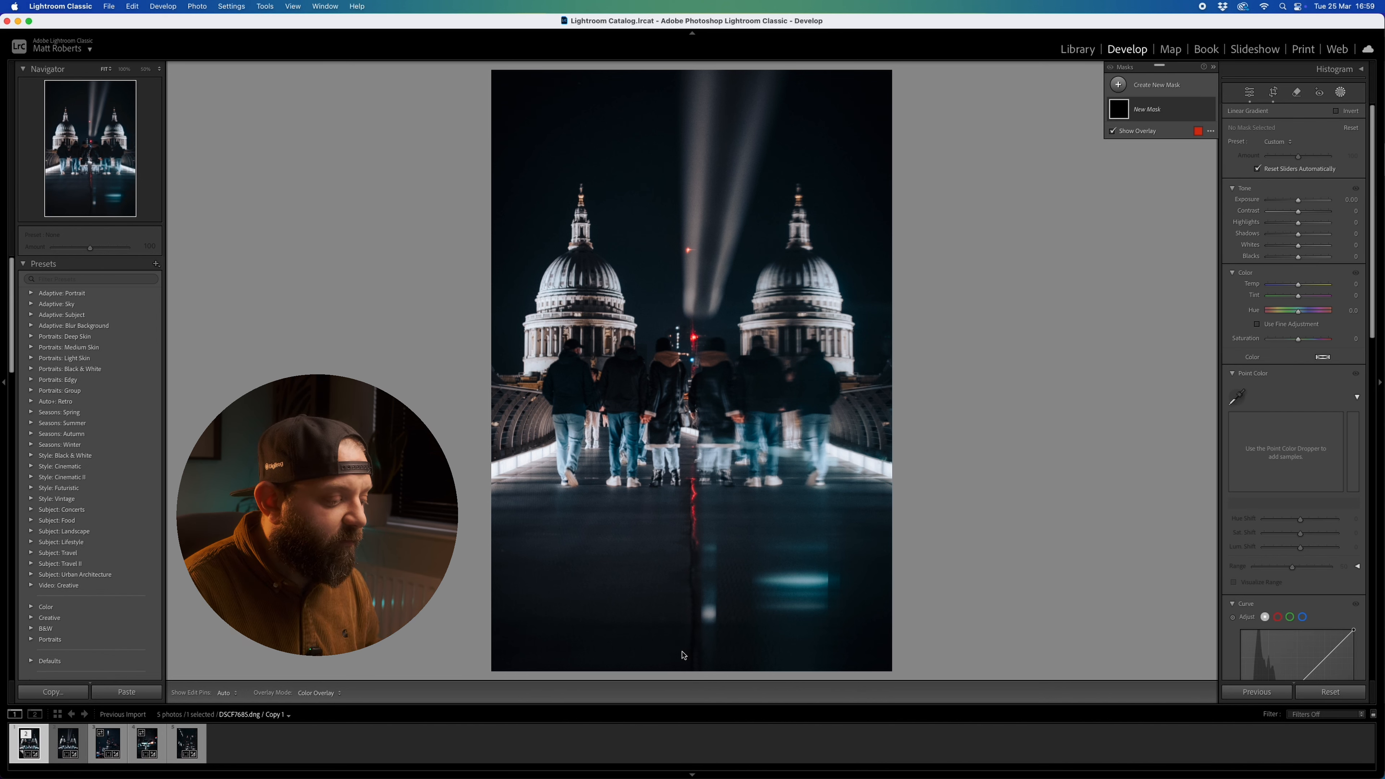
{"action": "left_click_drag", "start_coordinate": [700, 658], "coordinate": [699, 438]}
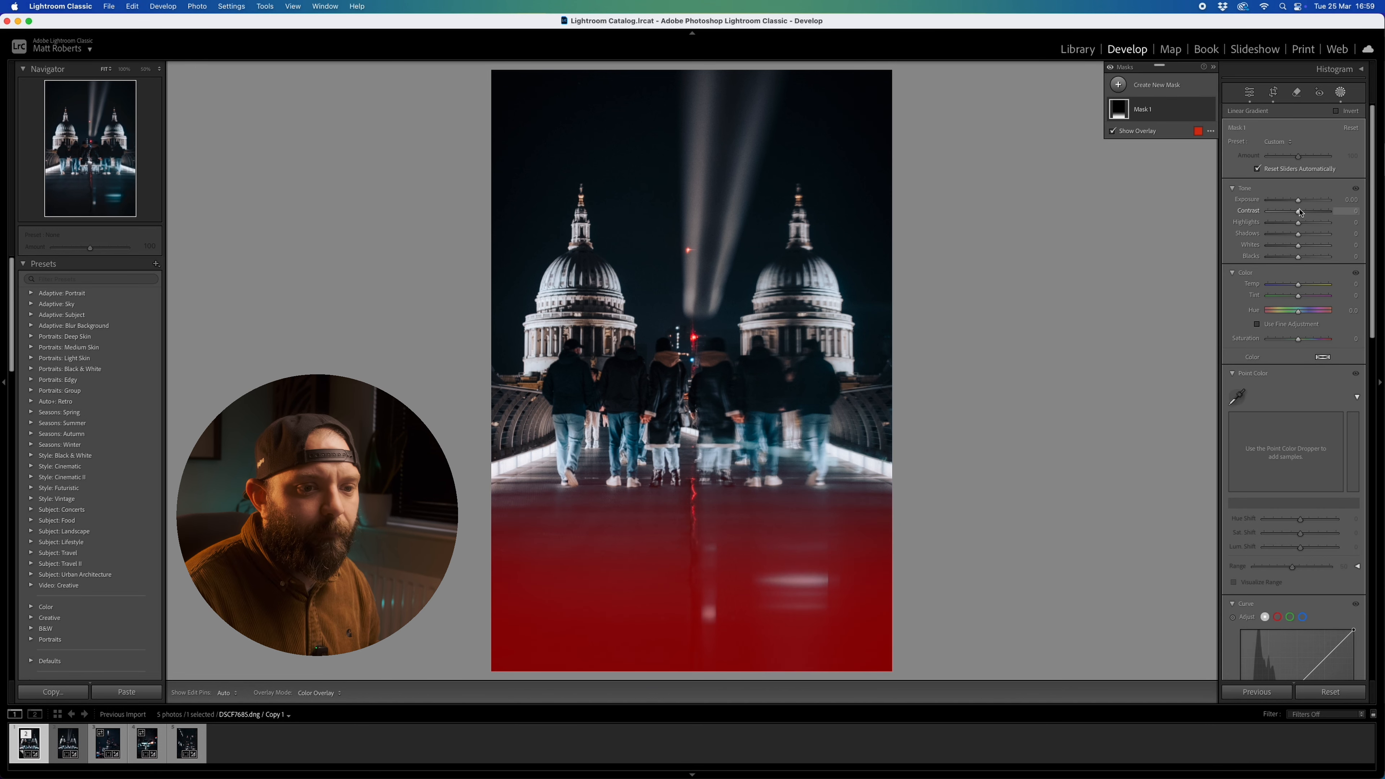
{"action": "left_click_drag", "start_coordinate": [1299, 202], "coordinate": [1294, 239]}
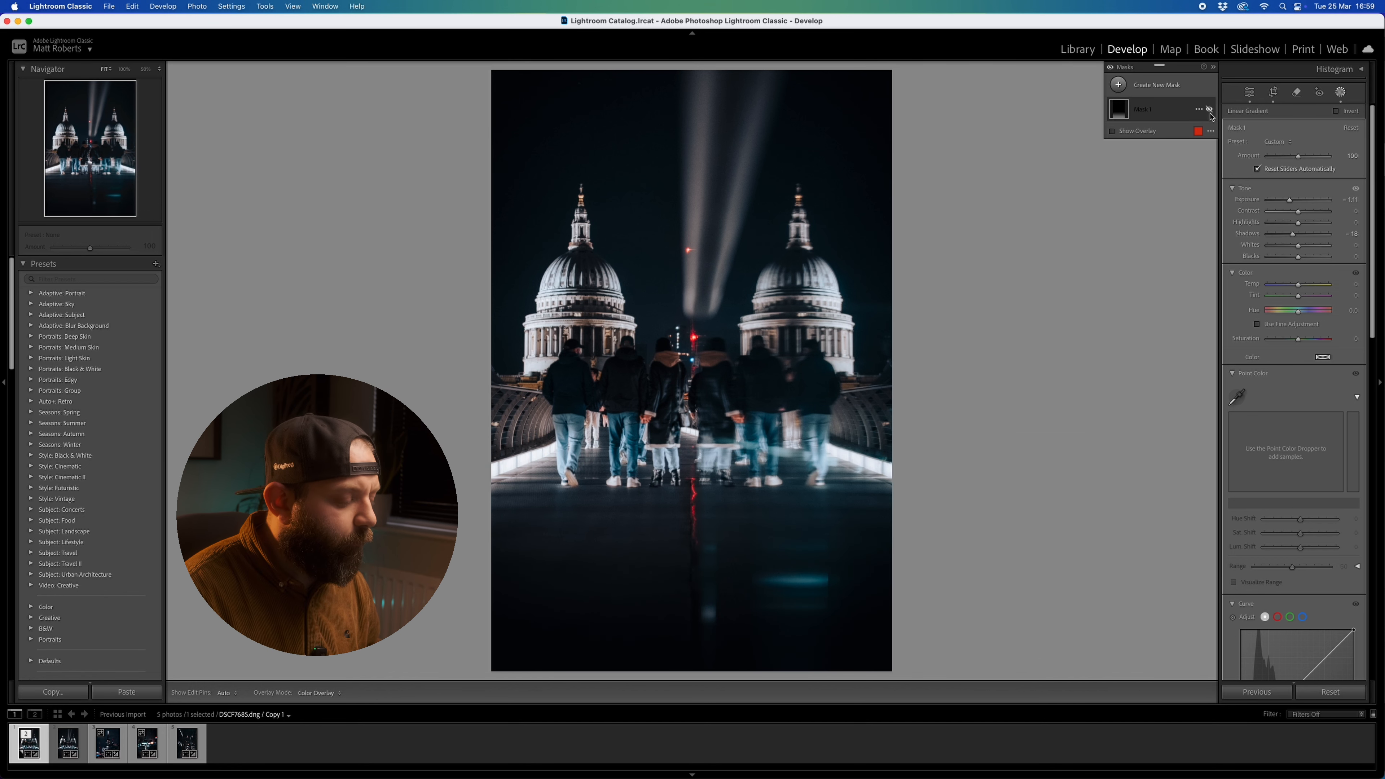
{"action": "left_click", "coordinate": [1210, 112]}
{"action": "left_click", "coordinate": [1210, 111]}
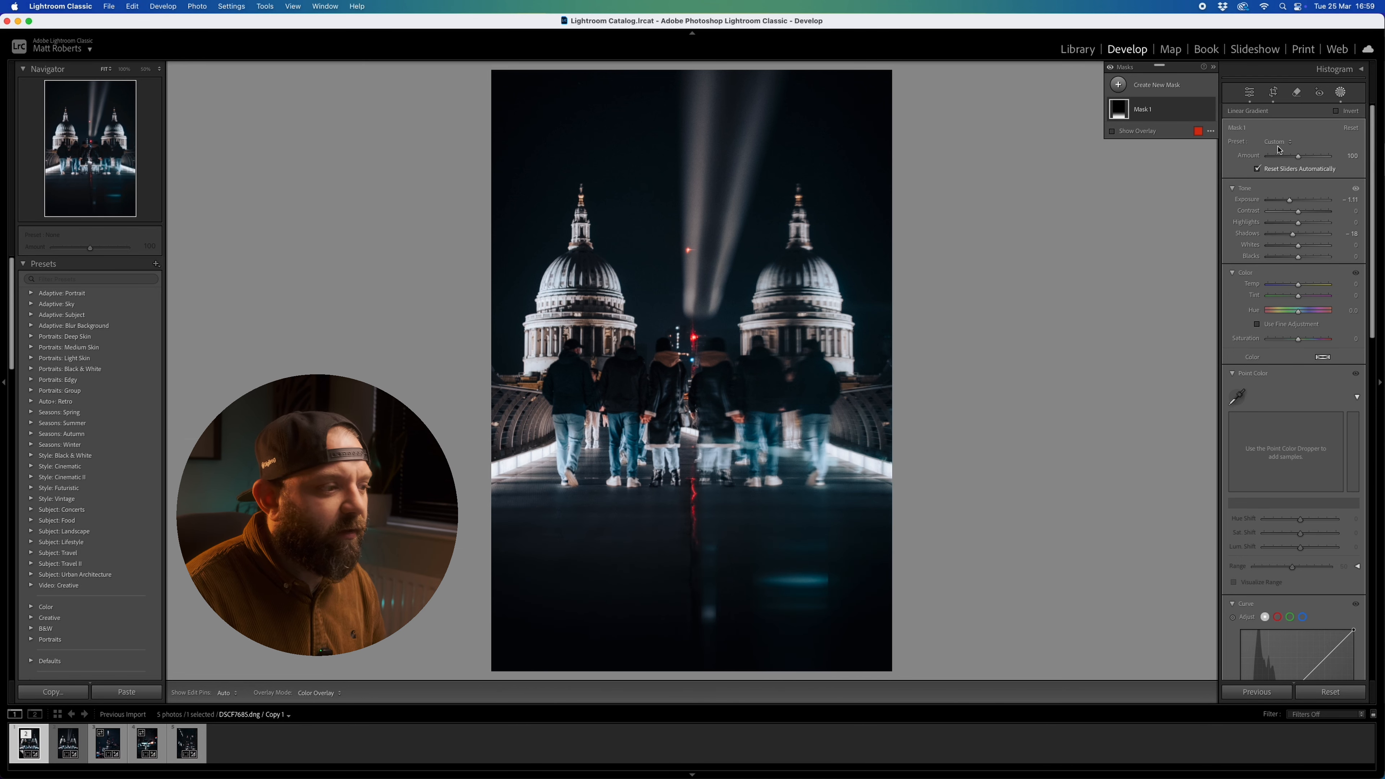
- Create a brush mask with Auto Mask and paint it over the sharper cathedral dome and its spire
{"action": "mouse_move", "coordinate": [1123, 101]}
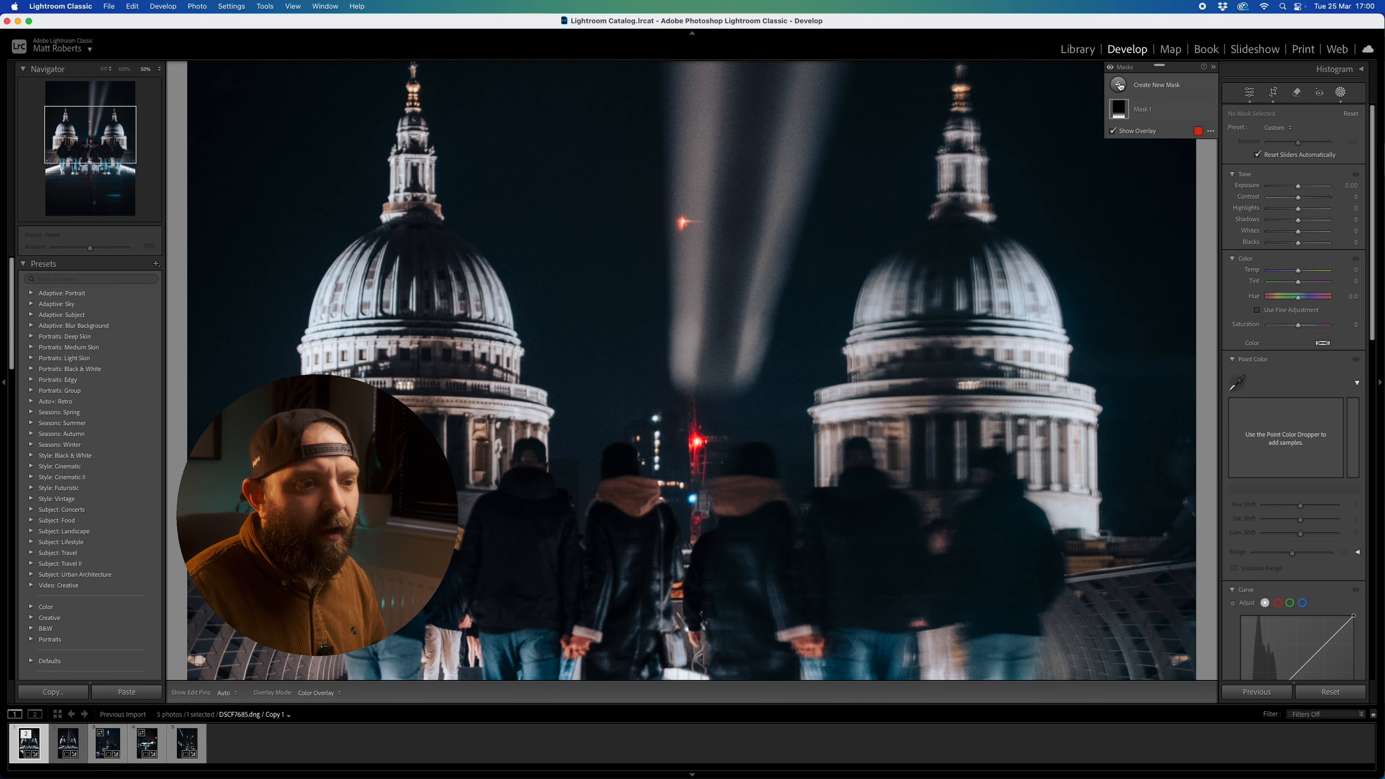
{"action": "left_click", "coordinate": [1117, 85]}
{"action": "left_click", "coordinate": [1169, 183]}
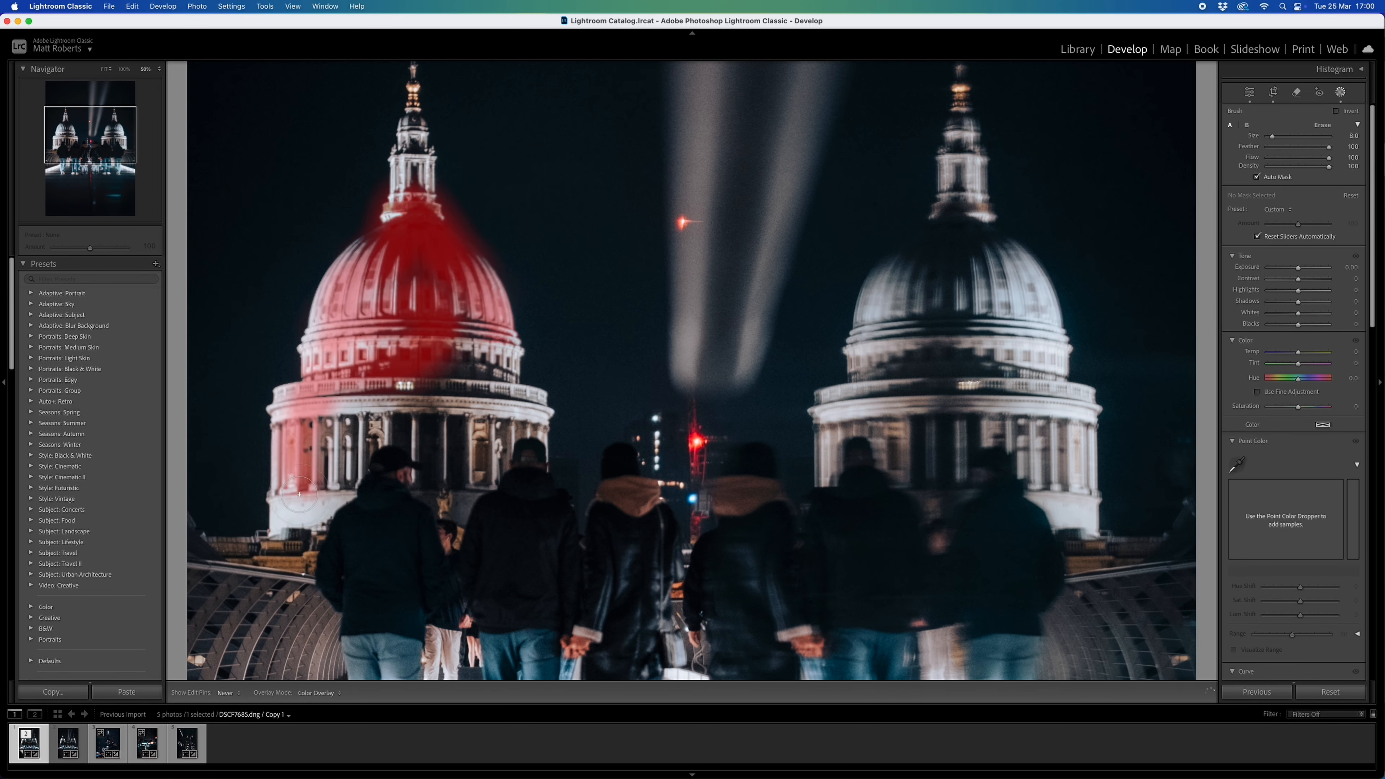
{"action": "mouse_move", "coordinate": [394, 410]}
{"action": "left_mouse_down"}
{"action": "mouse_move", "coordinate": [448, 494]}
{"action": "mouse_move", "coordinate": [513, 416]}
{"action": "mouse_move", "coordinate": [473, 378]}
{"action": "left_mouse_up"}
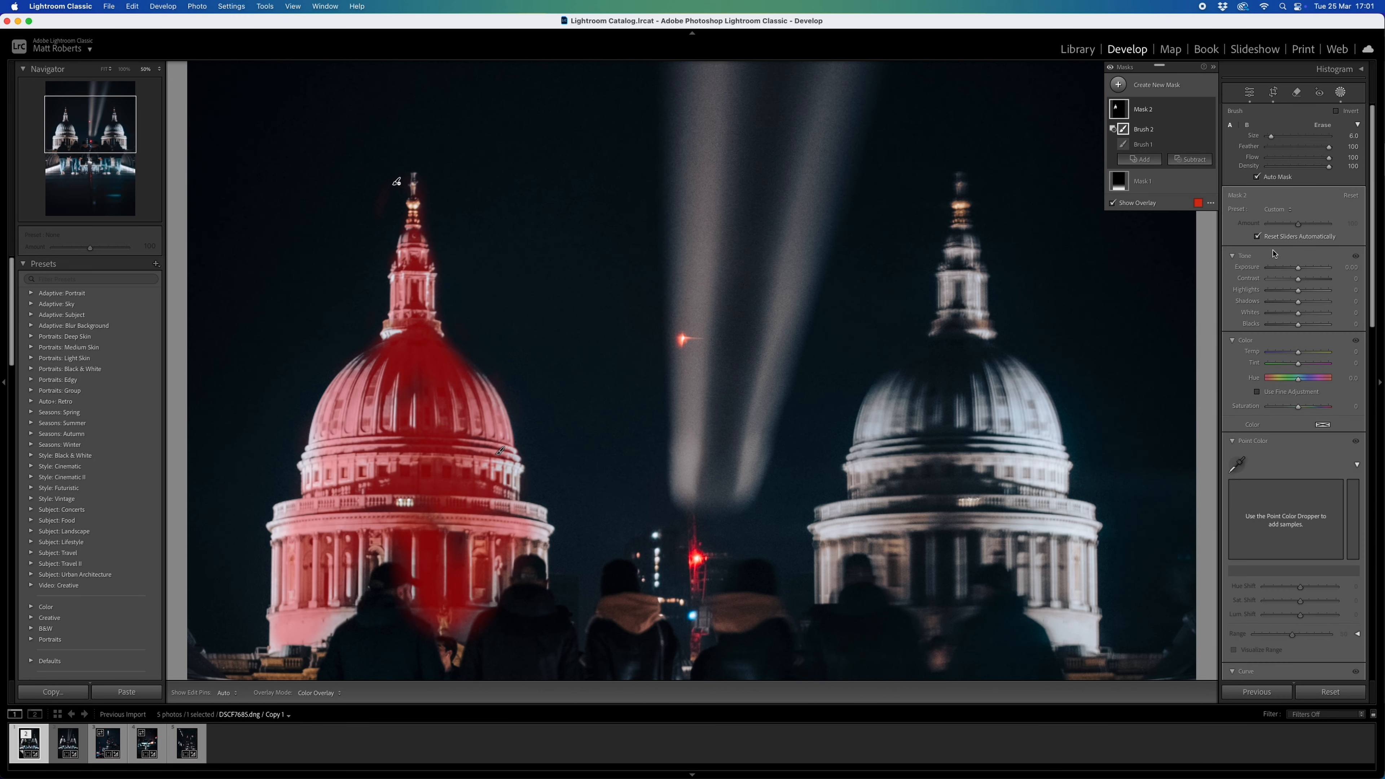
- Set the dome mask's exposure to 0.21 and its contrast to -24
{"action": "left_click_drag", "start_coordinate": [1298, 267], "coordinate": [1301, 272]}
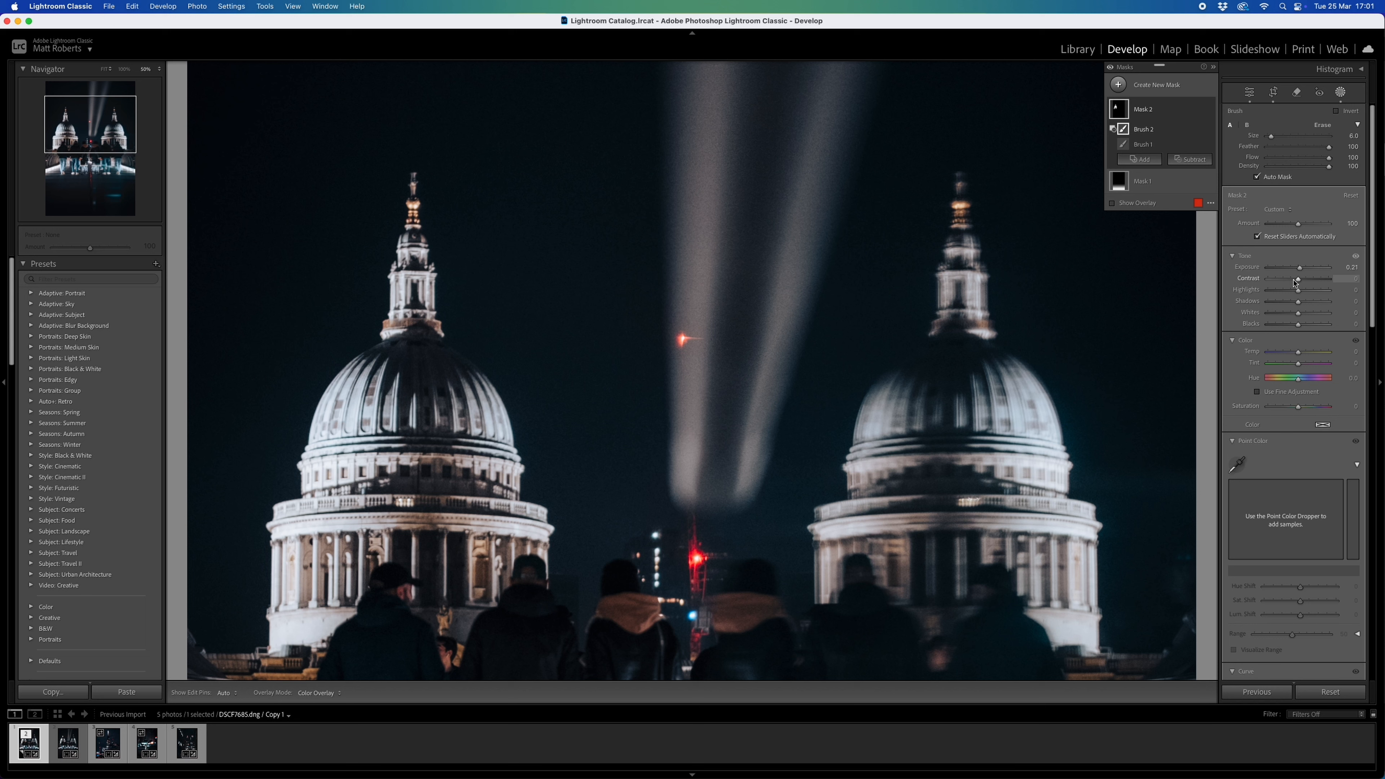
{"action": "left_click", "coordinate": [1299, 282]}
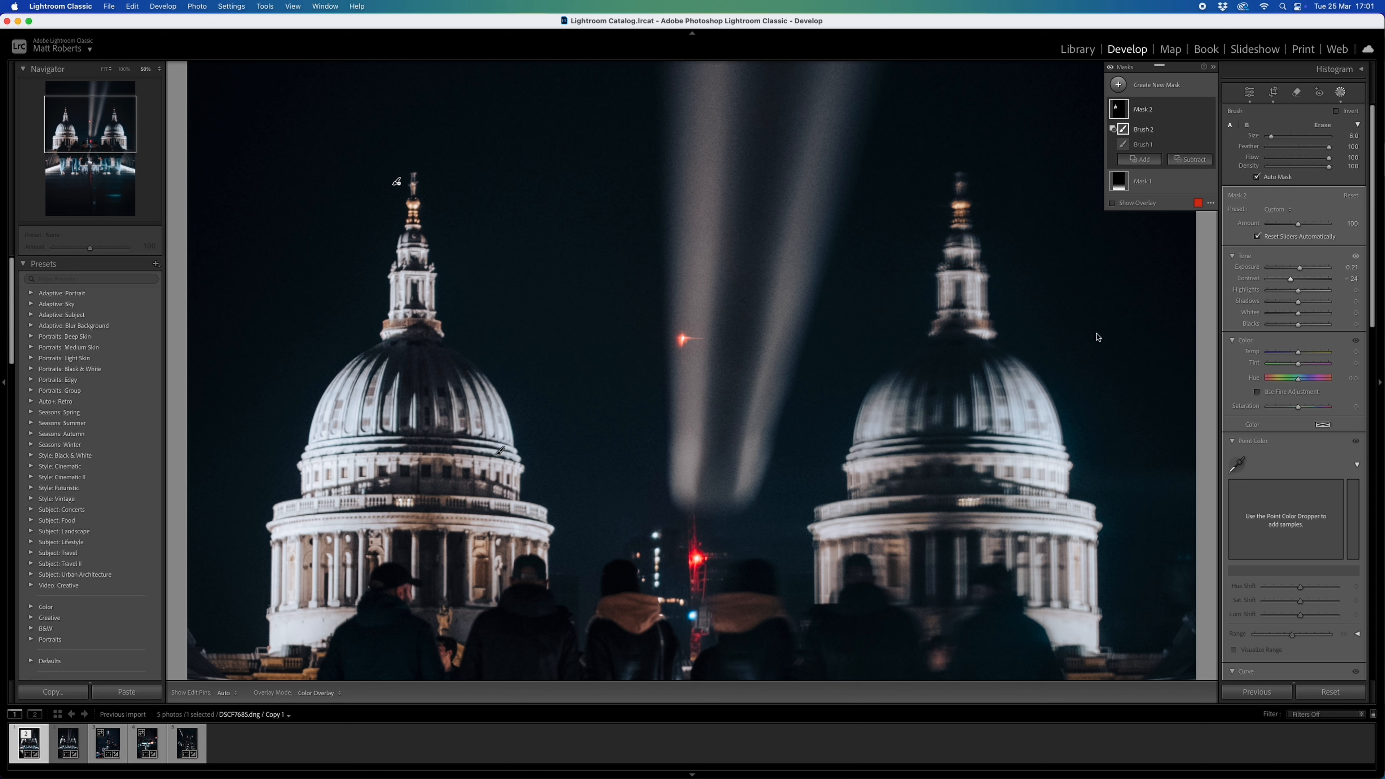
{"action": "left_click_drag", "start_coordinate": [1299, 282], "coordinate": [1297, 326]}
- Set the dome mask's clarity to 29
{"action": "scroll", "coordinate": [1263, 289], "scroll_direction": "down", "scroll_amount": 10}
{"action": "scroll", "coordinate": [1279, 469], "scroll_direction": "up", "scroll_amount": 1}
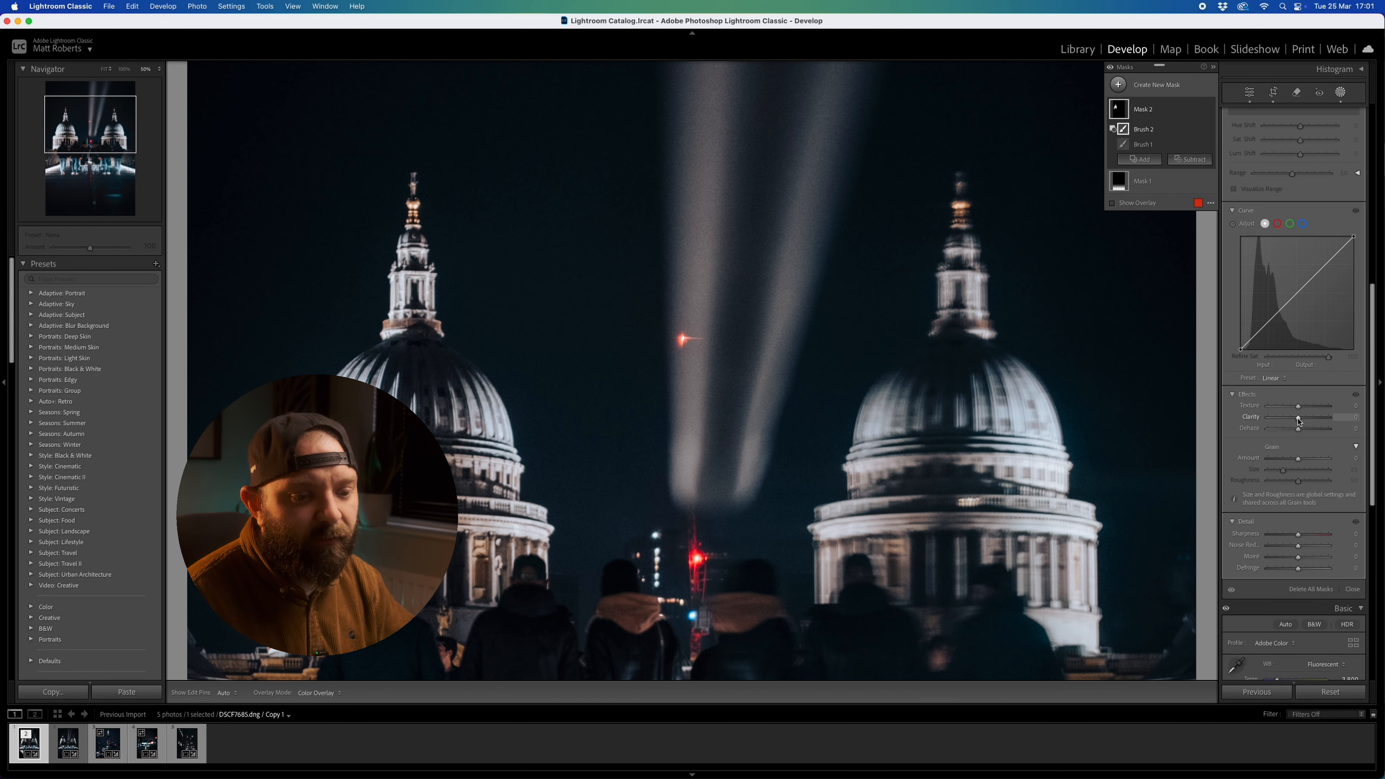
{"action": "left_click_drag", "start_coordinate": [1300, 421], "coordinate": [1303, 422]}
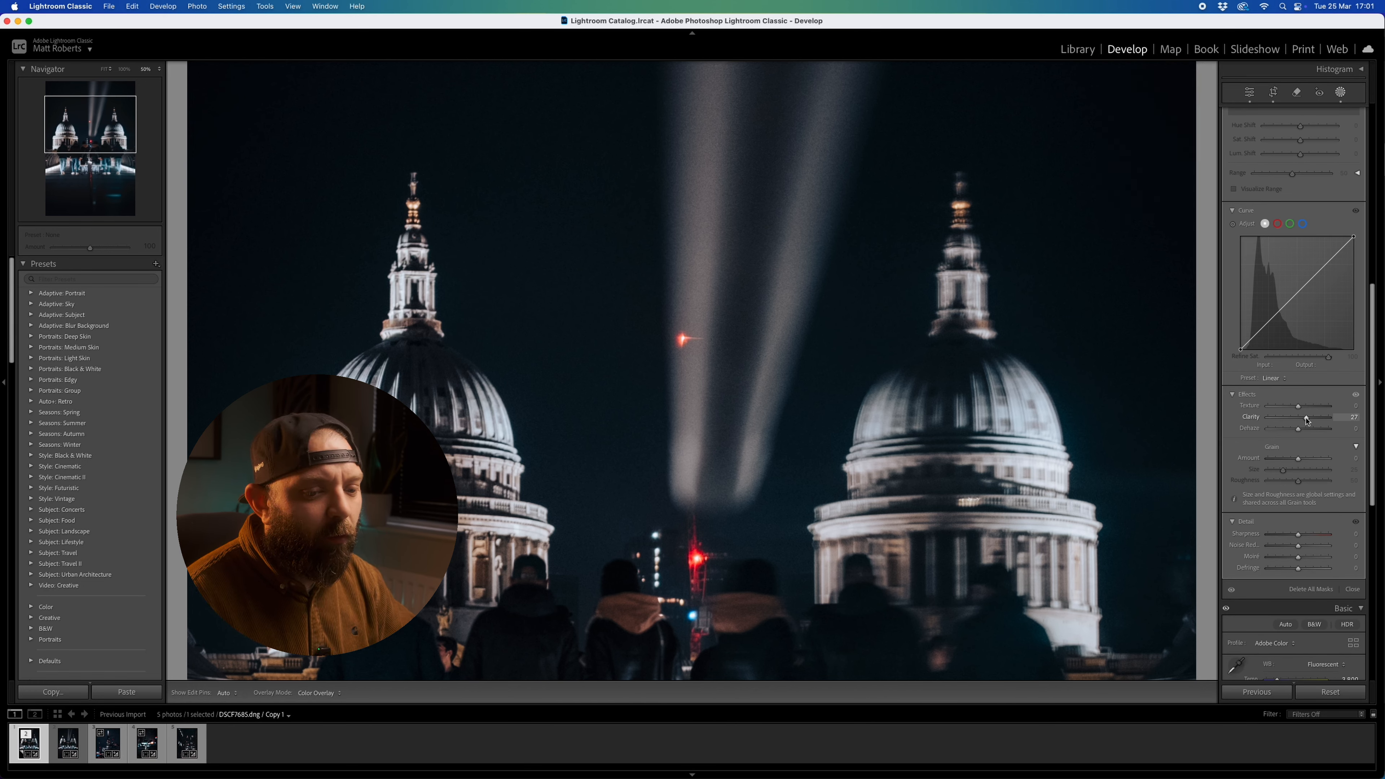
{"action": "left_click_drag", "start_coordinate": [1307, 421], "coordinate": [1308, 421]}
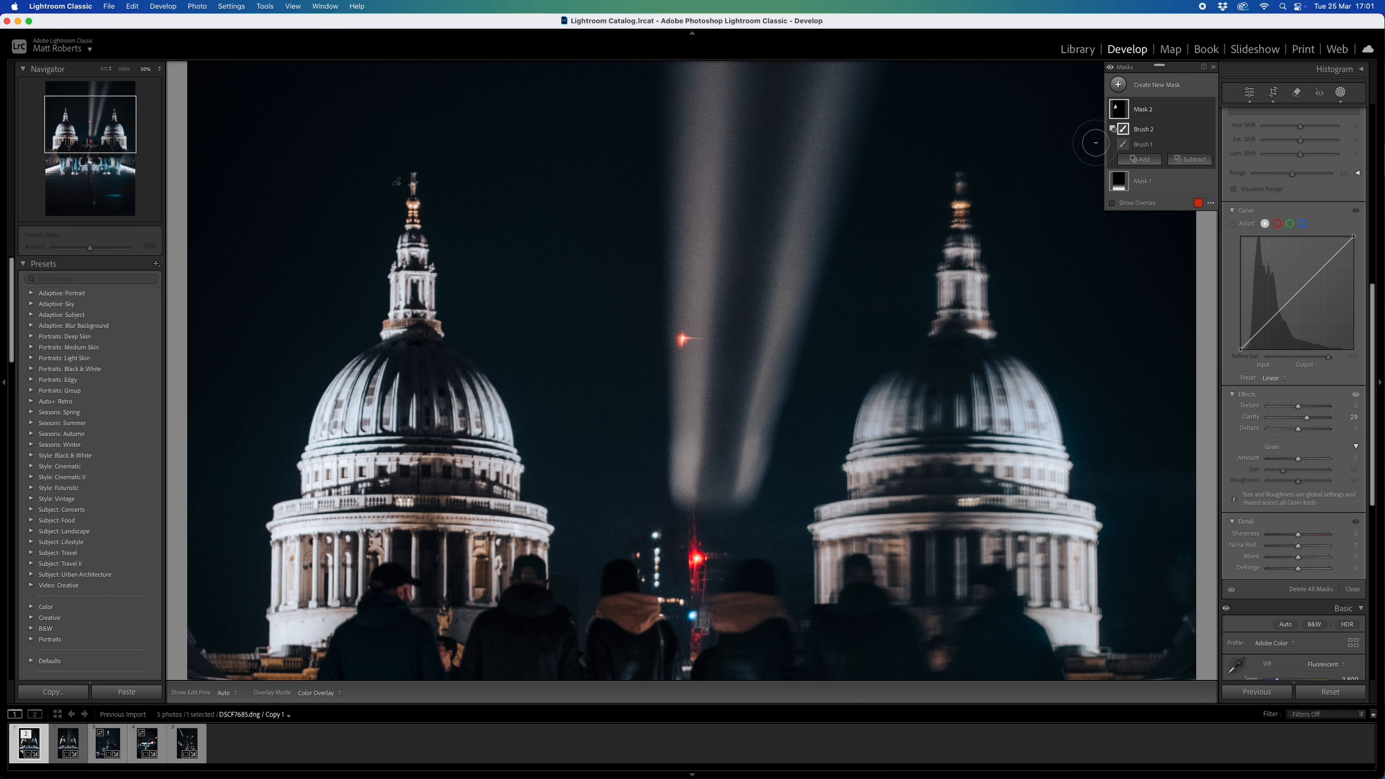
- Compare the masked dome with and without its brush adjustments against the mirrored dome
{"action": "left_click", "coordinate": [1210, 109]}
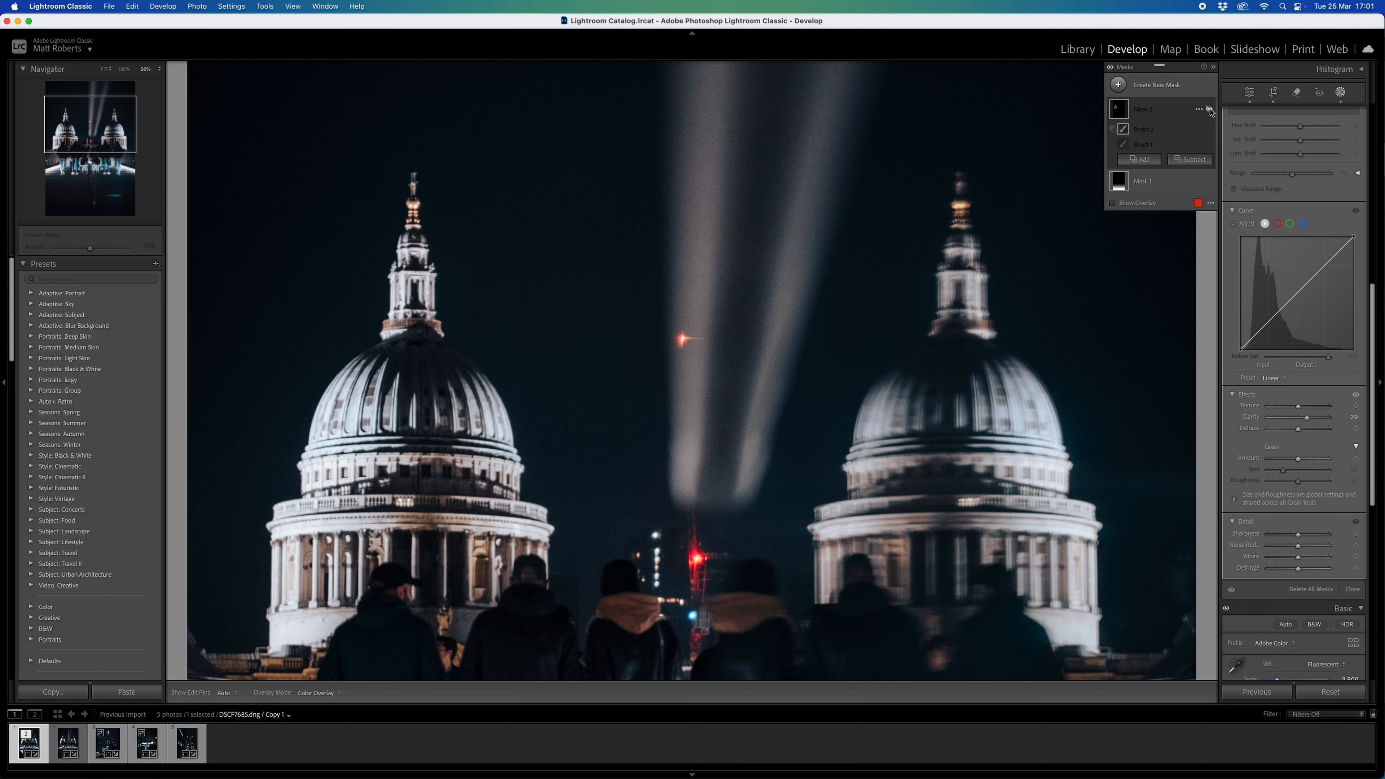
{"action": "left_click", "coordinate": [1210, 109]}
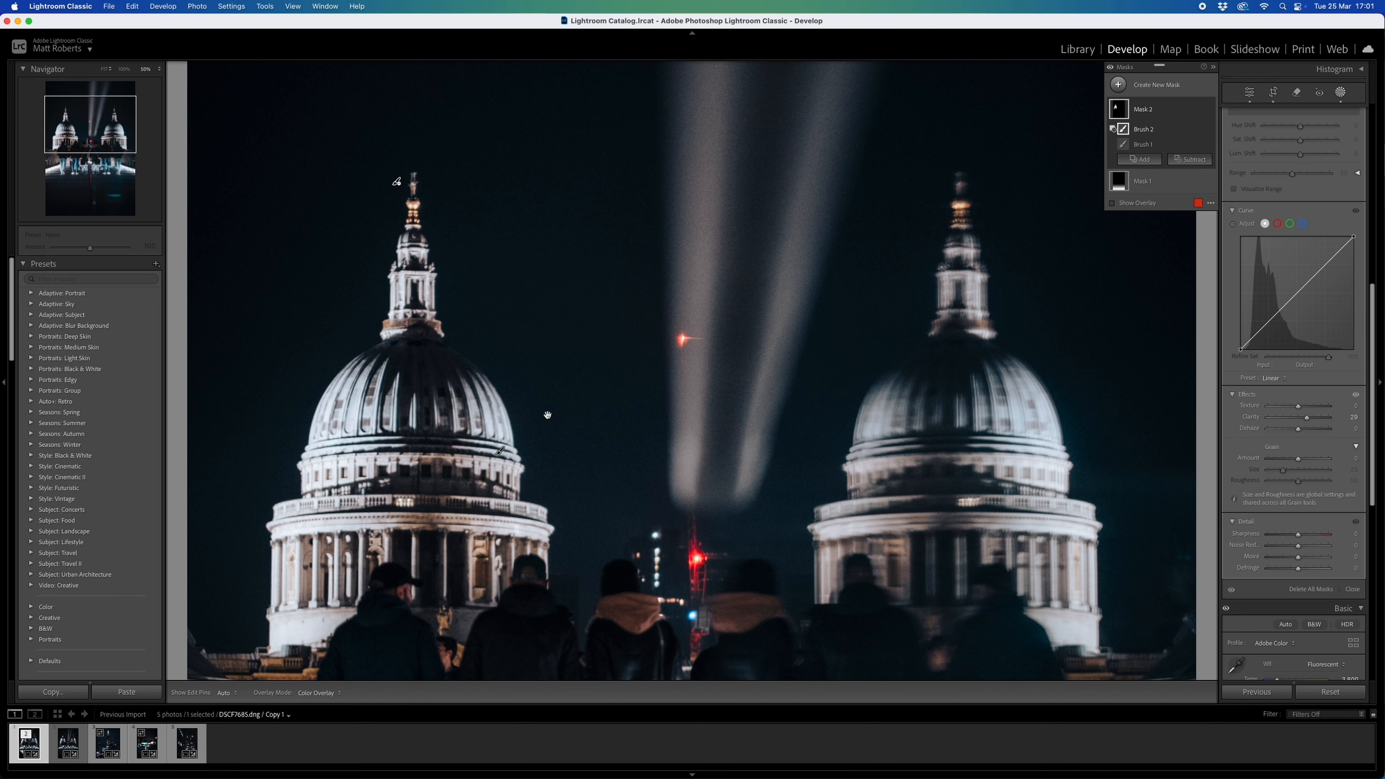
{"action": "left_click_drag", "start_coordinate": [548, 417], "coordinate": [812, 241]}
{"action": "left_click", "coordinate": [1210, 109]}
{"action": "left_click", "coordinate": [1210, 110]}
{"action": "left_click", "coordinate": [1209, 109]}
{"action": "left_click", "coordinate": [1209, 109]}
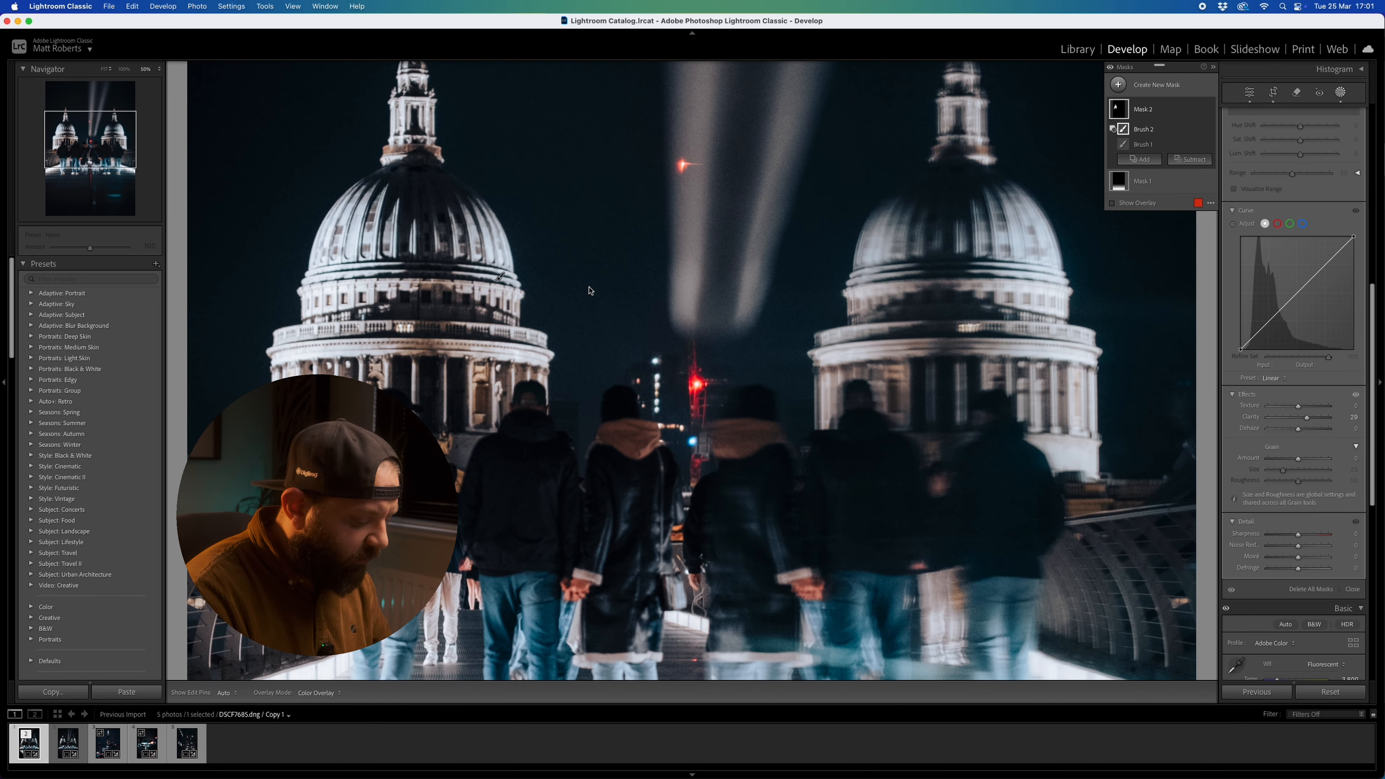
- Heal away the small red light between the light beams in the sky using the Remove tool's Heal mode
{"action": "key", "text": "super+0"}
{"action": "key", "text": "super+minus"}
{"action": "key", "text": "super+minus"}
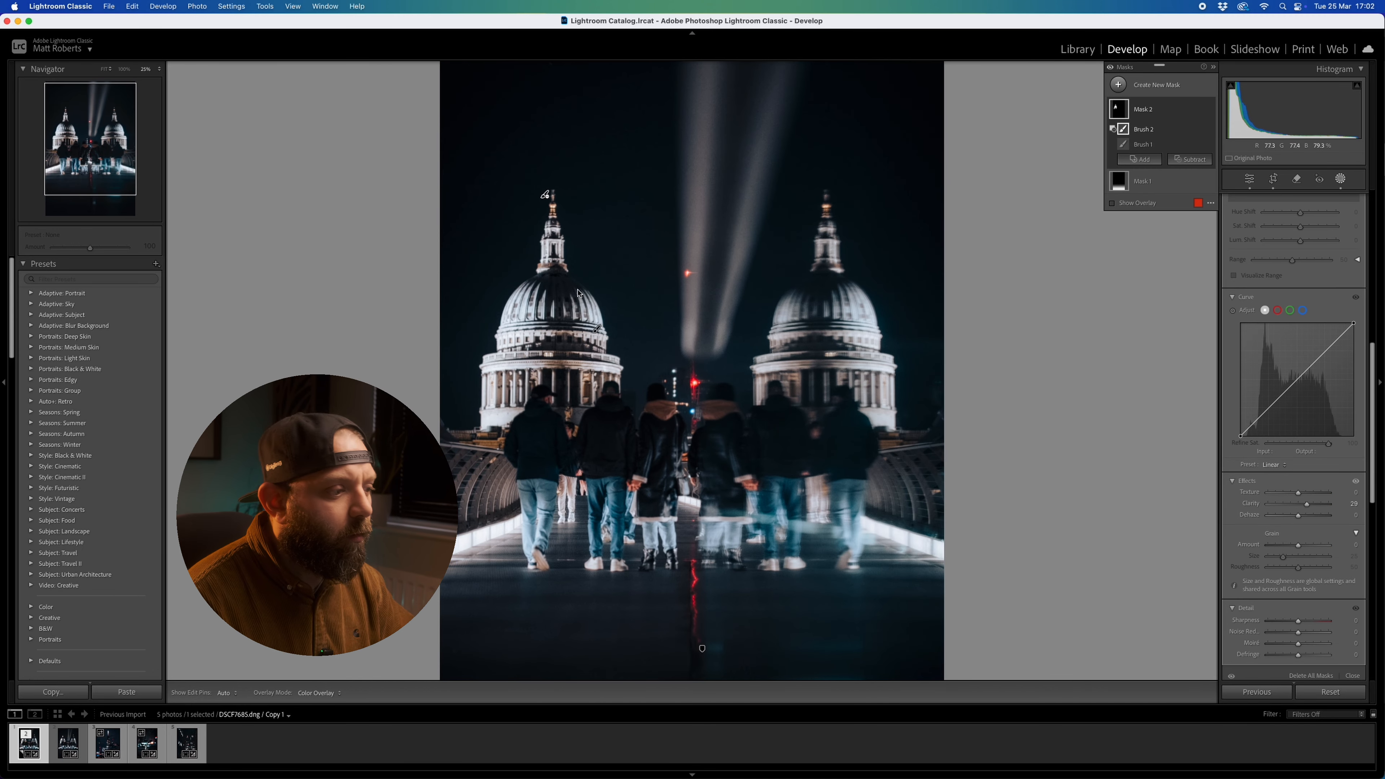
{"action": "key", "text": "q"}
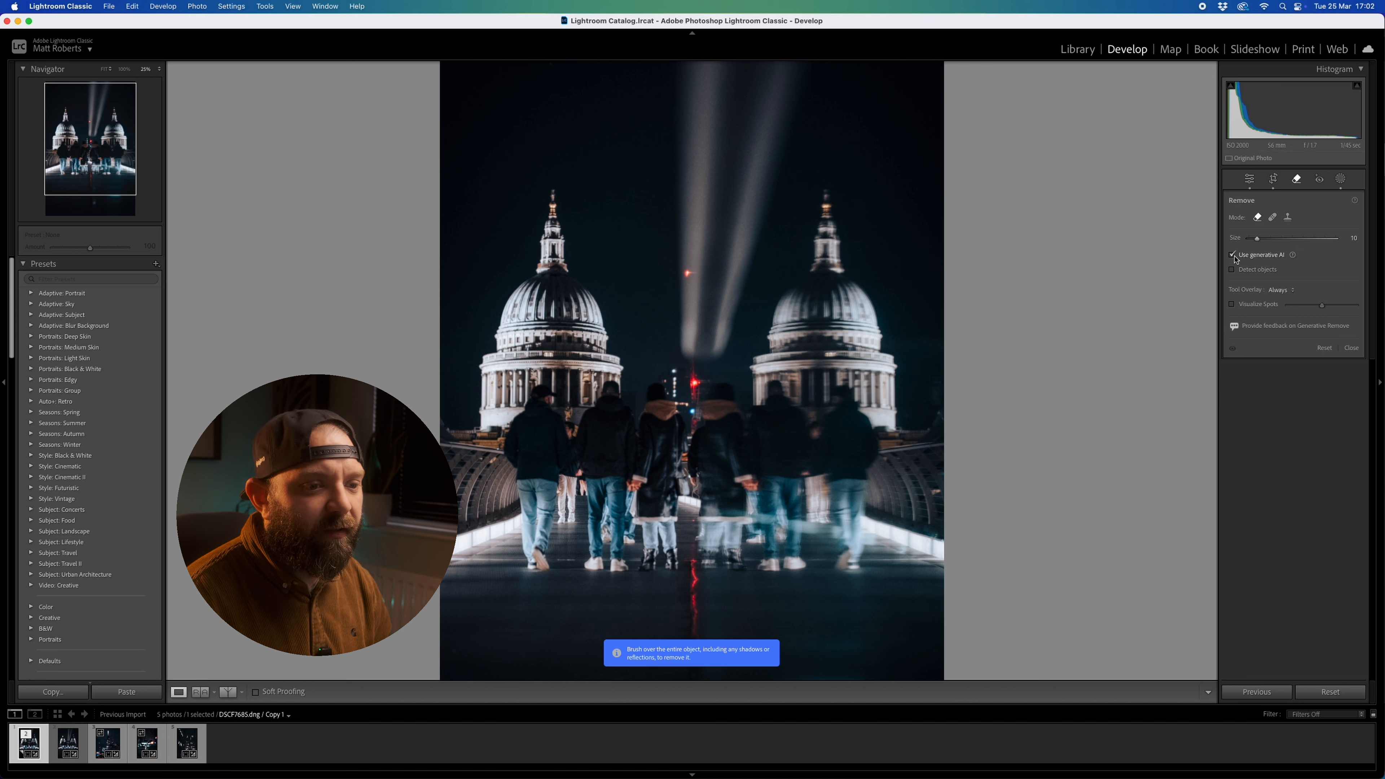
{"action": "left_click", "coordinate": [1273, 217]}
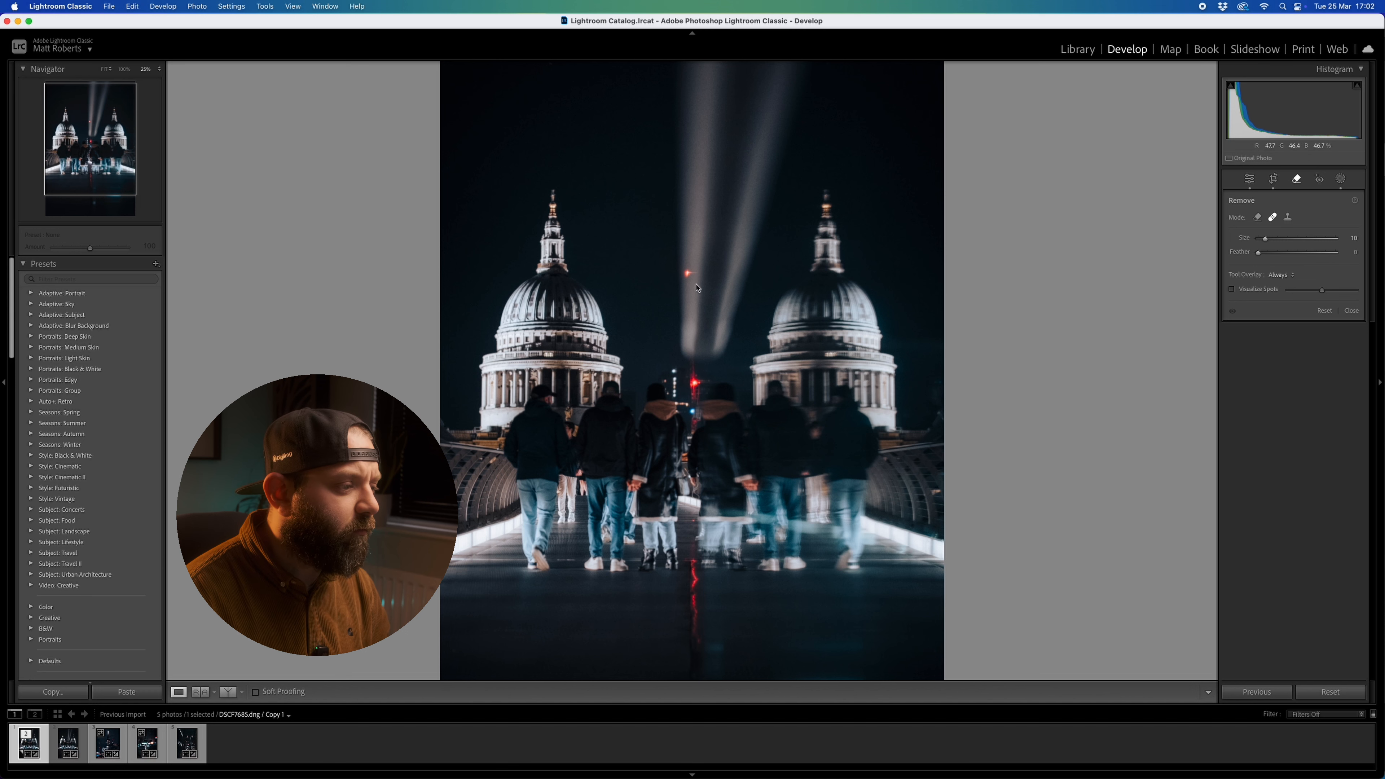
{"action": "left_click_drag", "start_coordinate": [690, 265], "coordinate": [690, 280]}
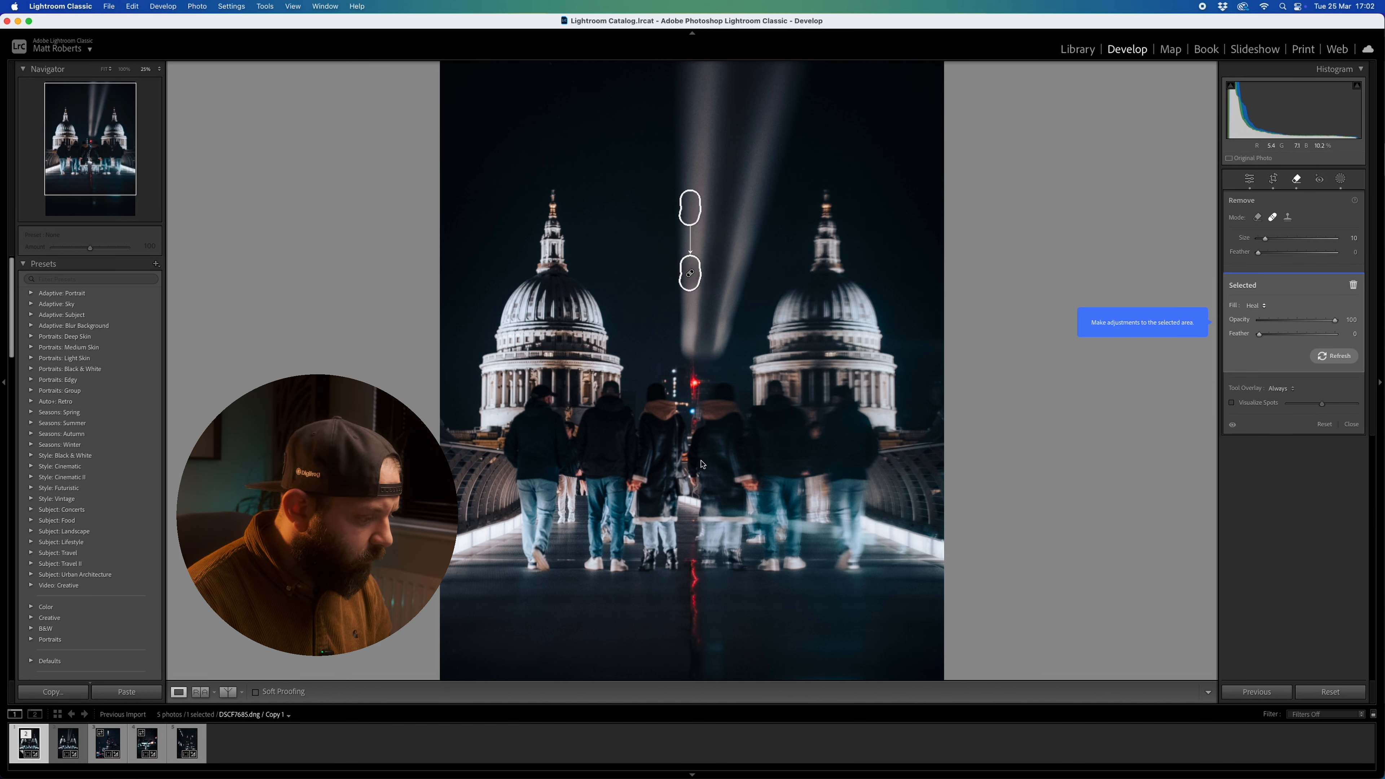
- Heal the red light reflection on the ground below the people, down to the photo's lower edge
{"action": "left_click_drag", "start_coordinate": [695, 555], "coordinate": [698, 648]}
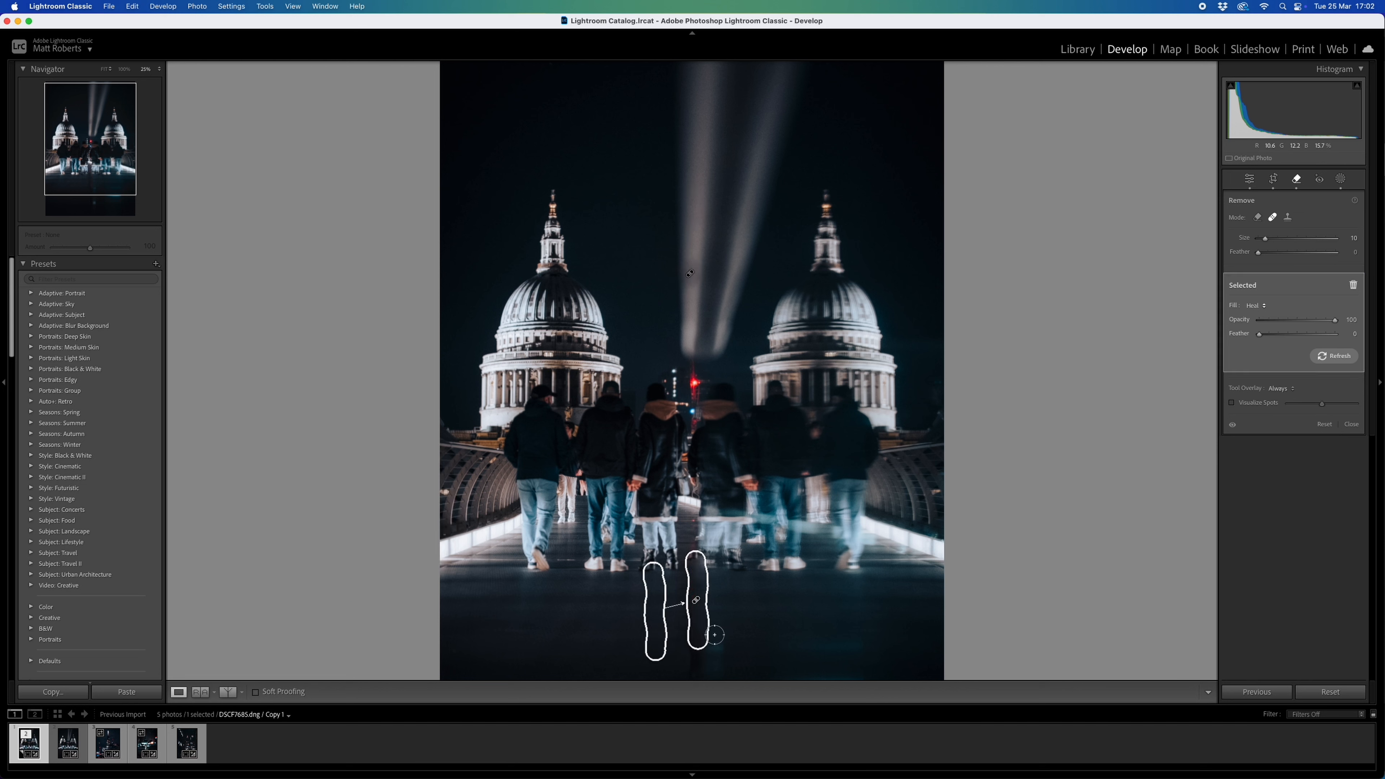
{"action": "mouse_move", "coordinate": [653, 595]}
{"action": "left_mouse_down"}
{"action": "mouse_move", "coordinate": [706, 677]}
{"action": "mouse_move", "coordinate": [691, 670]}
{"action": "left_mouse_up"}
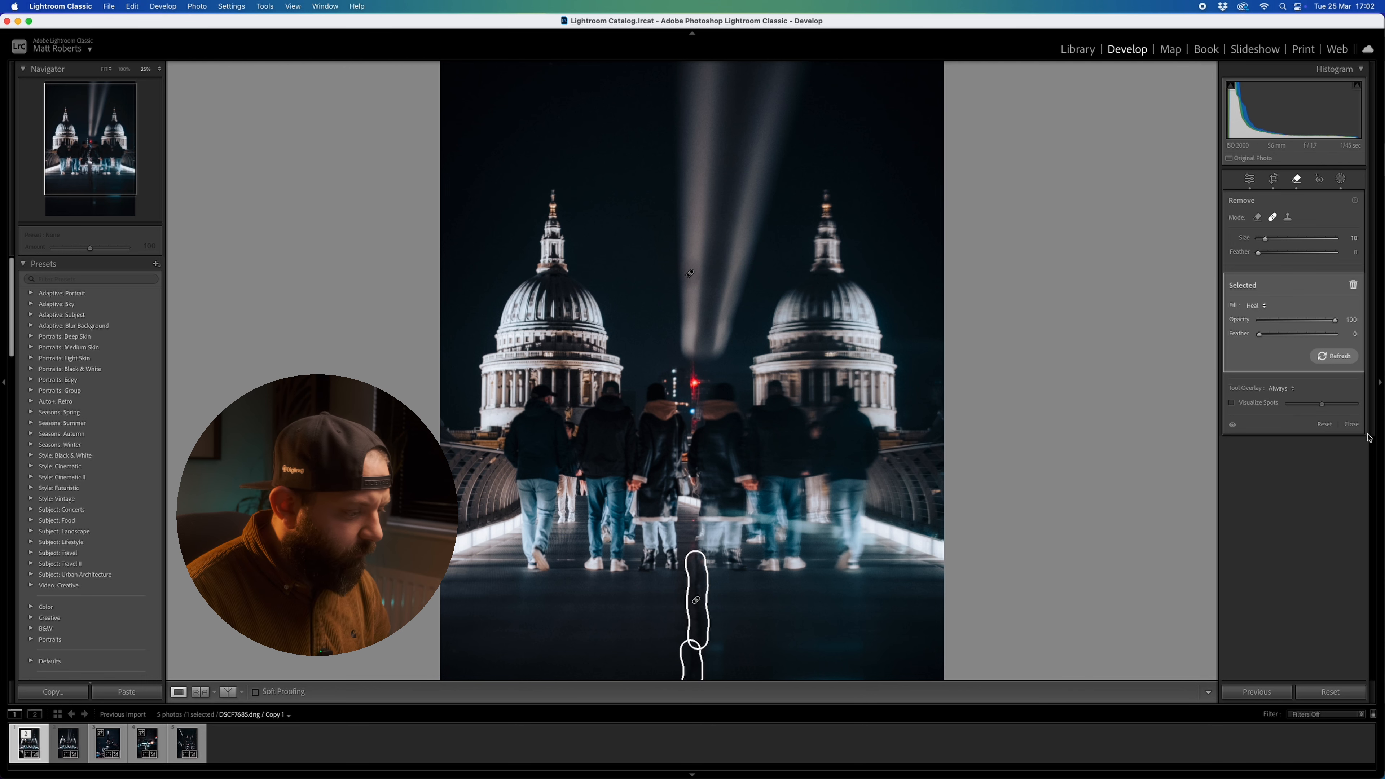
{"action": "left_click", "coordinate": [1351, 424]}
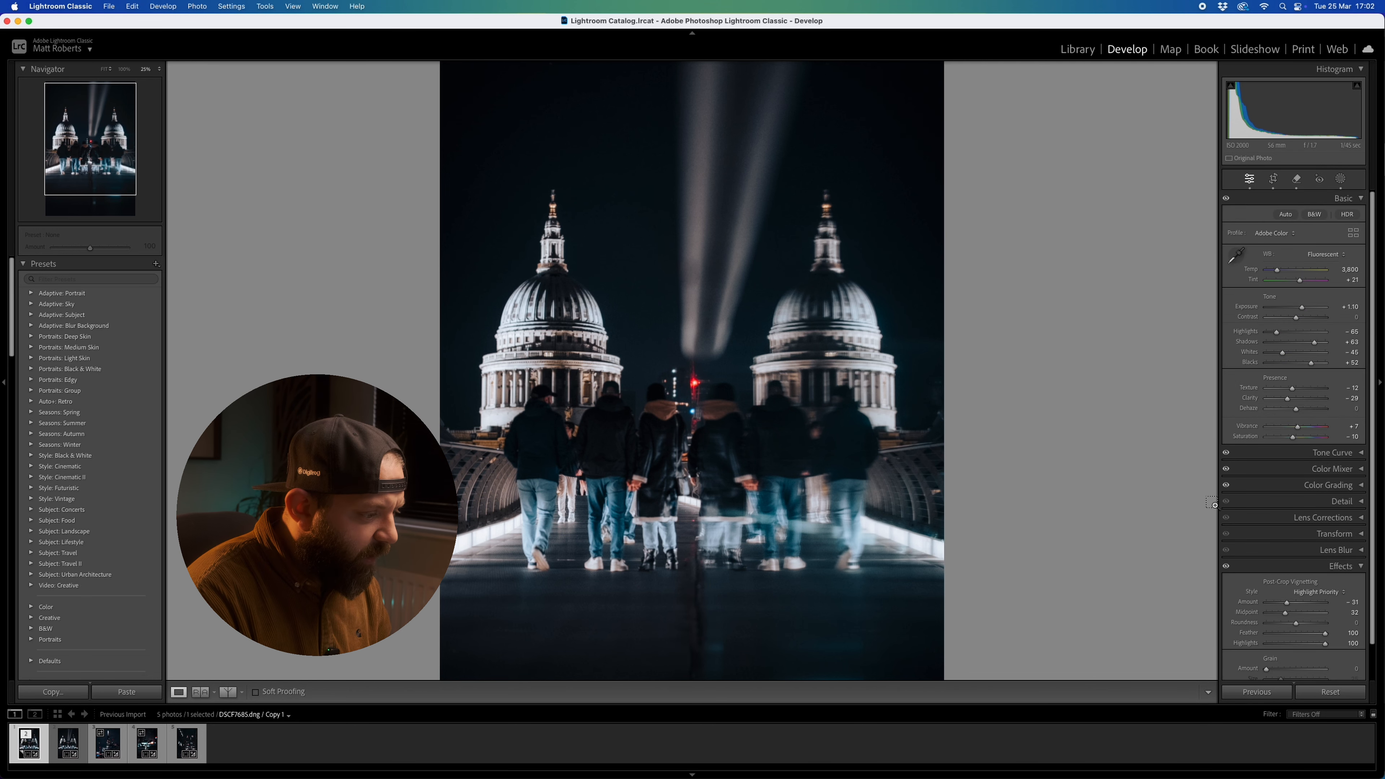
- Heal the leftover streak along the centre line of the dark foreground with one more spot
{"action": "key", "text": "super+minus"}
{"action": "left_click", "coordinate": [1340, 180]}
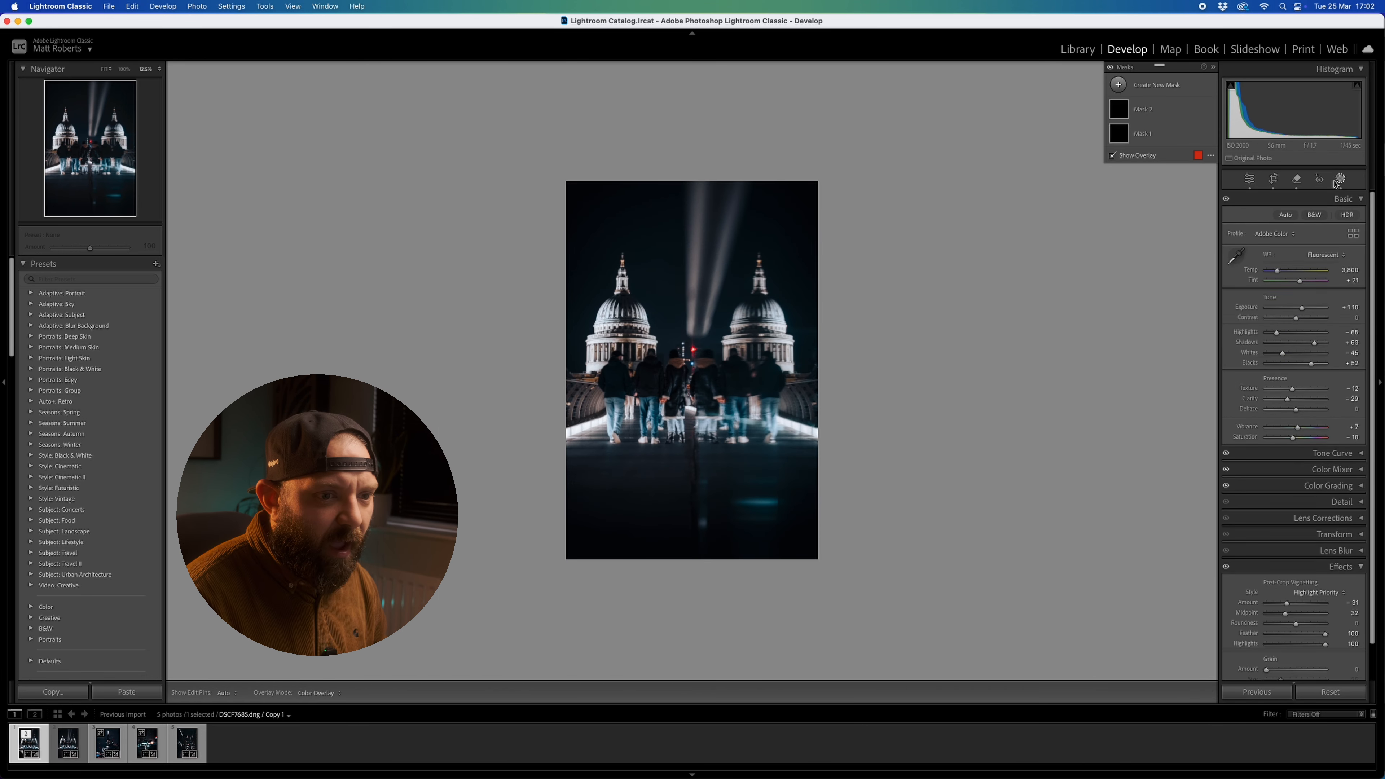
{"action": "left_click", "coordinate": [1297, 179]}
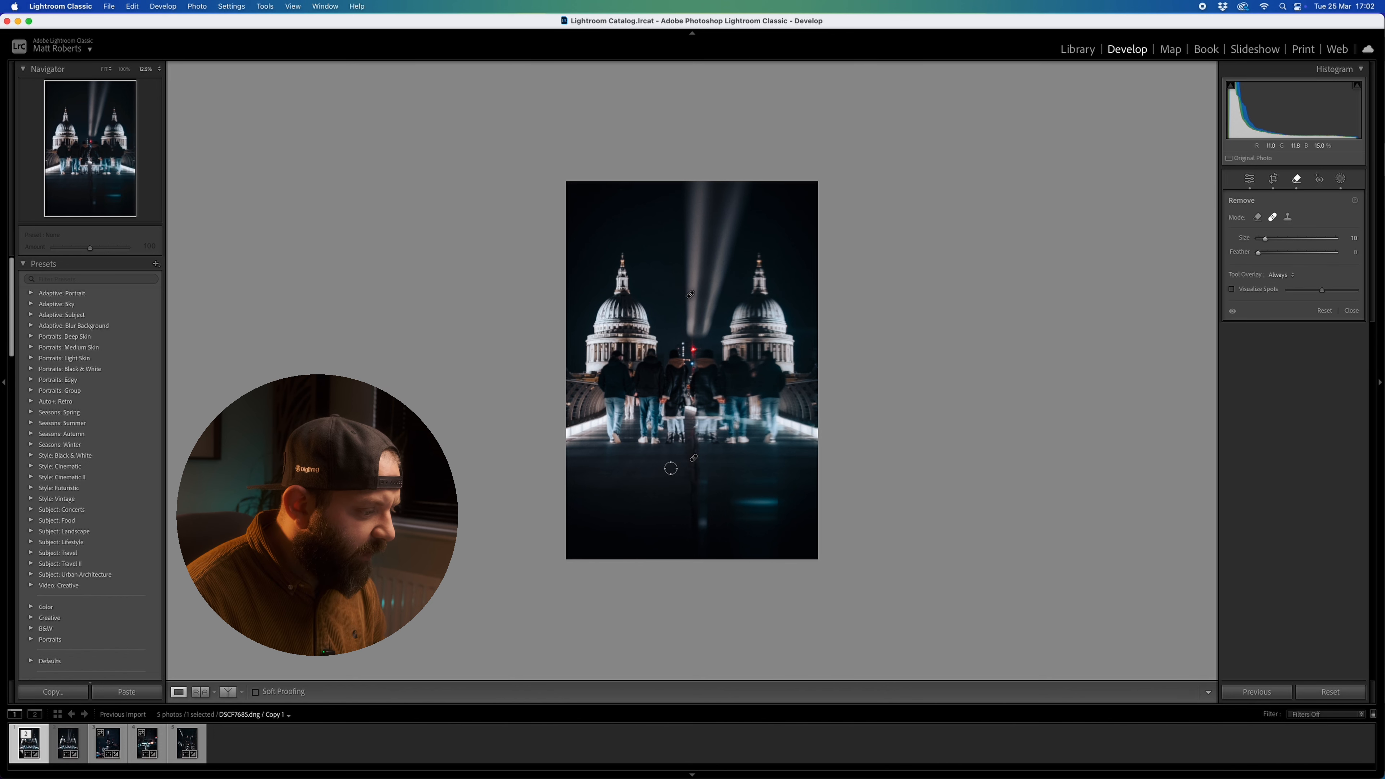
{"action": "left_click", "coordinate": [694, 457]}
{"action": "left_click_drag", "start_coordinate": [695, 502], "coordinate": [696, 511]}
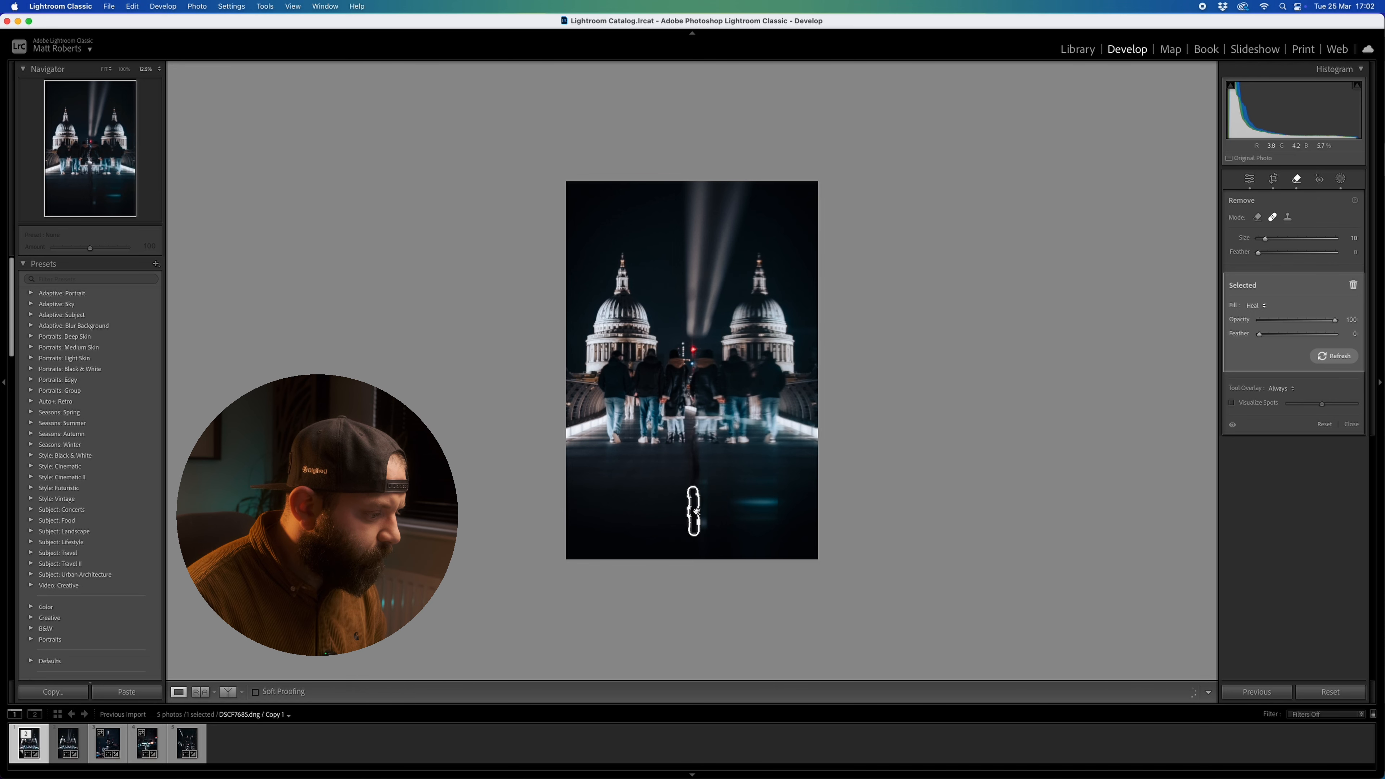
{"action": "left_click", "coordinate": [1250, 179]}
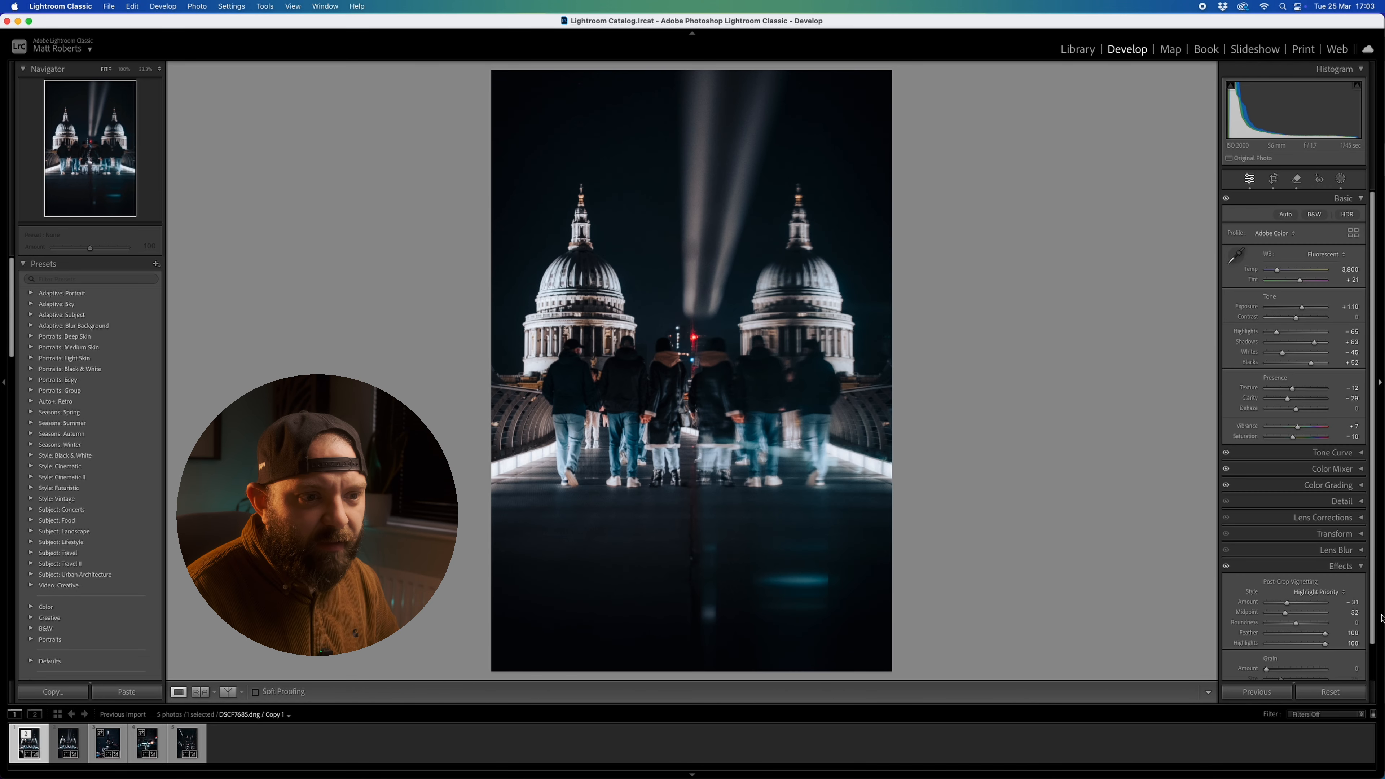
- Crop the cathedral photo to the 4 x 5 / 8 x 10 aspect ratio and reposition it within the frame
{"action": "left_click", "coordinate": [1273, 179]}
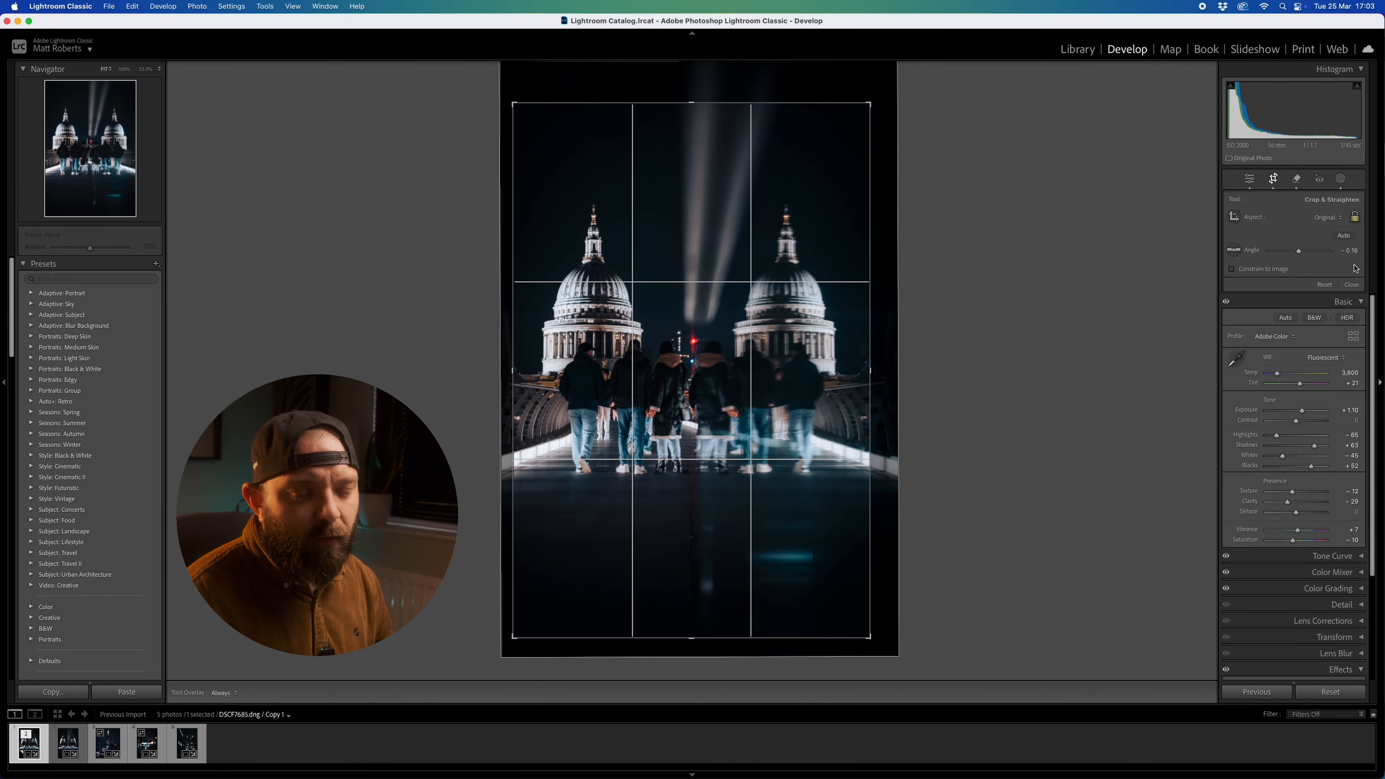
{"action": "left_click", "coordinate": [1328, 217]}
{"action": "left_click", "coordinate": [1309, 260]}
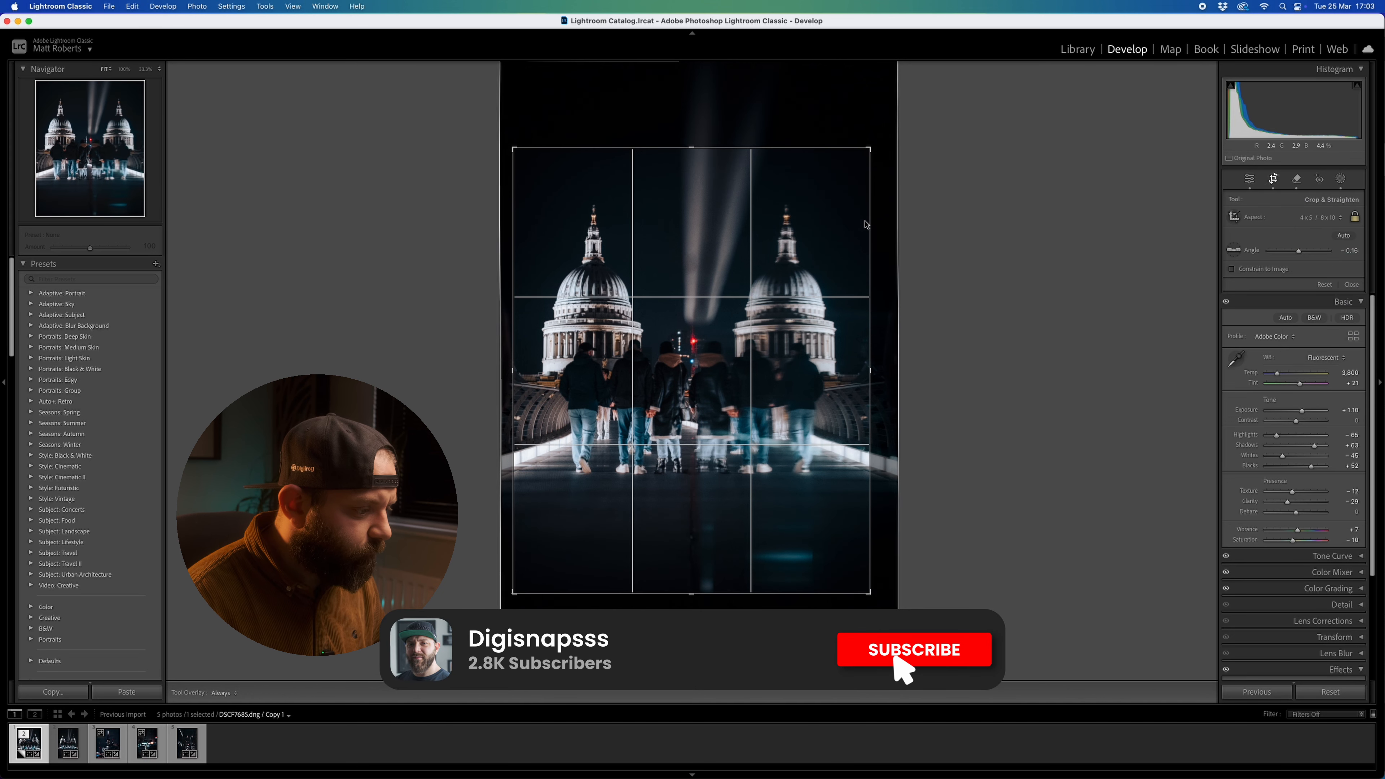
{"action": "left_click_drag", "start_coordinate": [812, 369], "coordinate": [818, 336]}
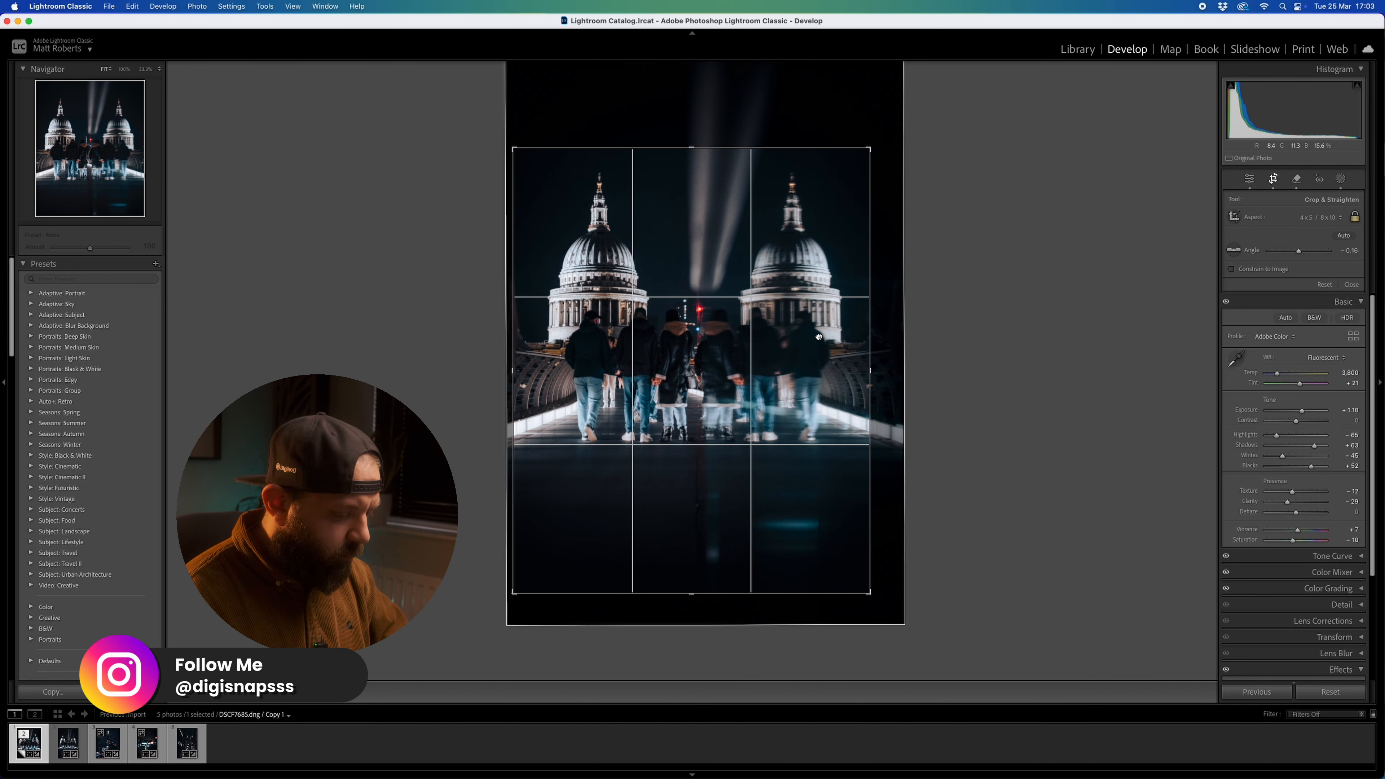
{"action": "key", "text": "Return"}
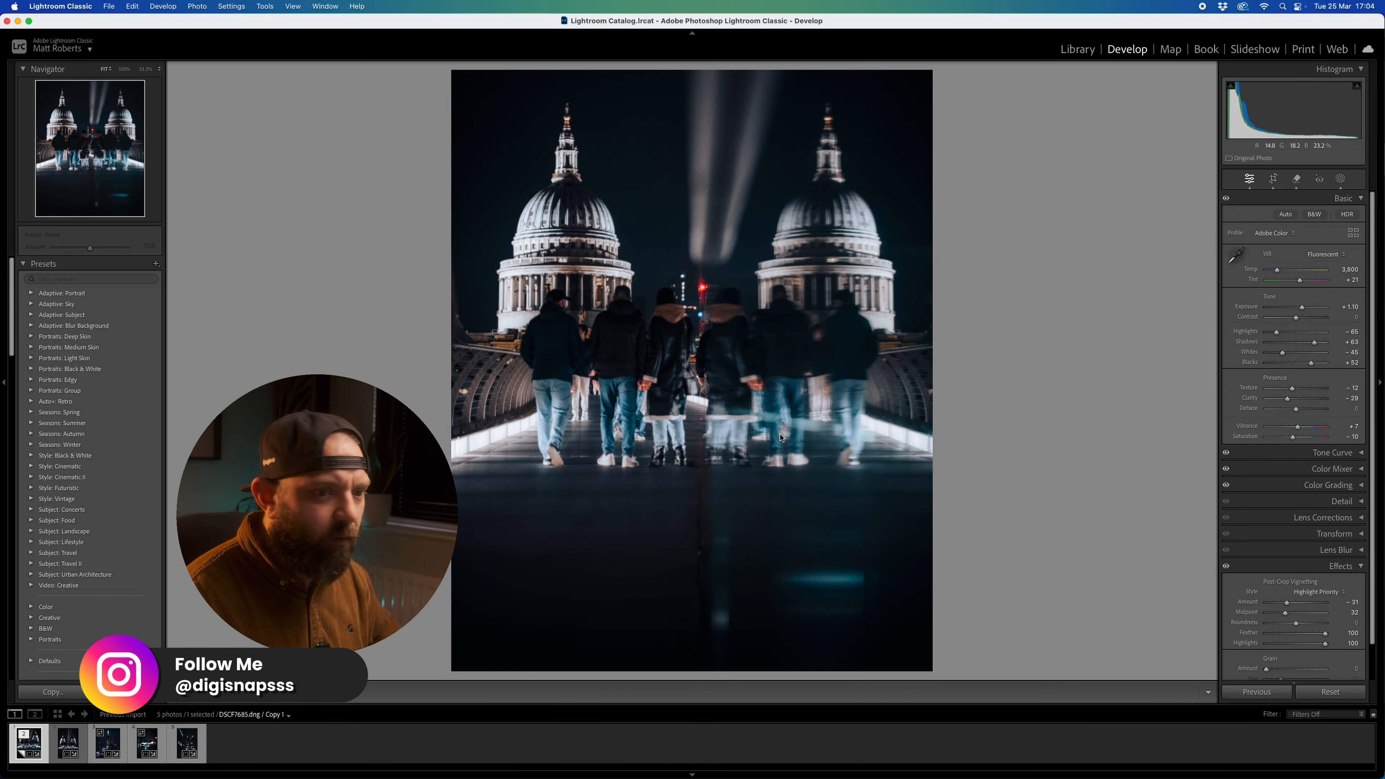
- Reposition the cathedral crop to include more sky above the domes and less dark foreground
{"action": "key", "text": "r"}
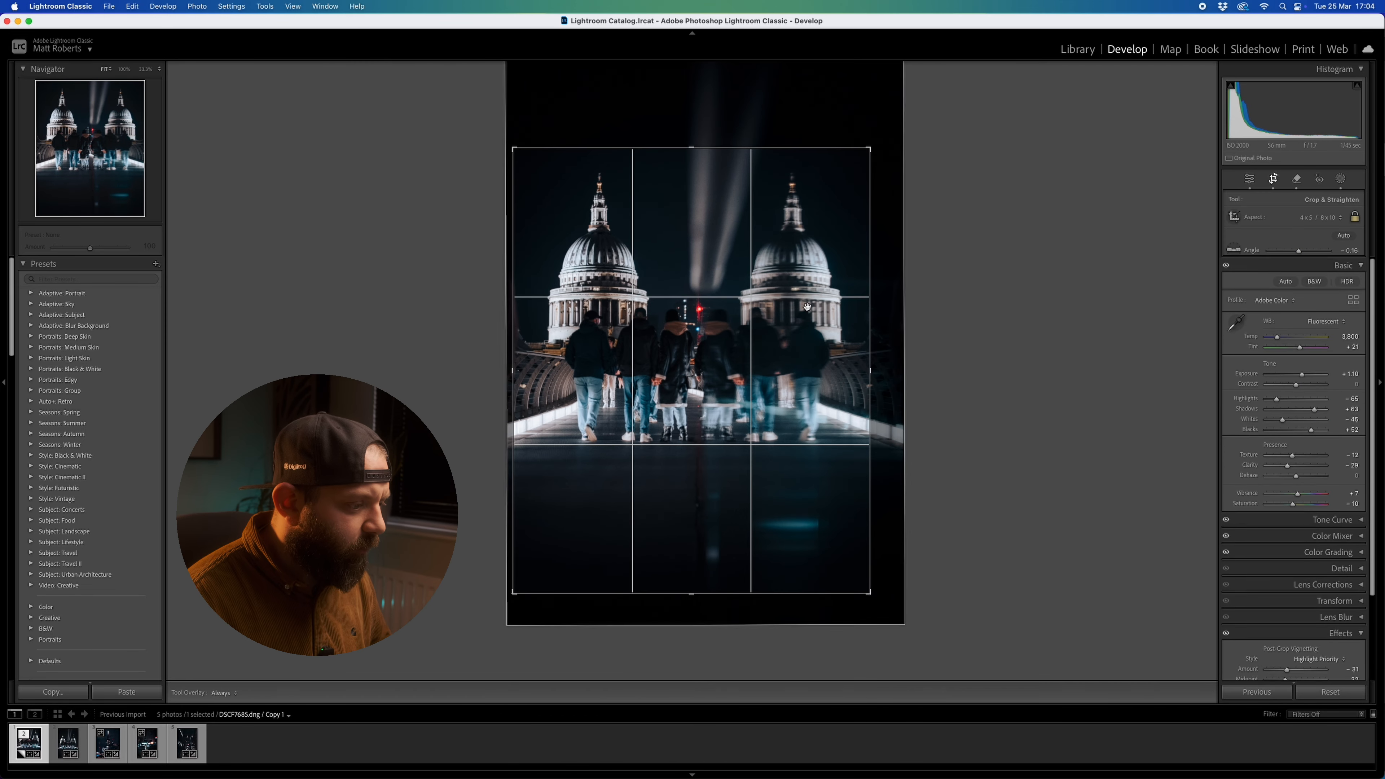
{"action": "left_click_drag", "start_coordinate": [781, 345], "coordinate": [706, 391]}
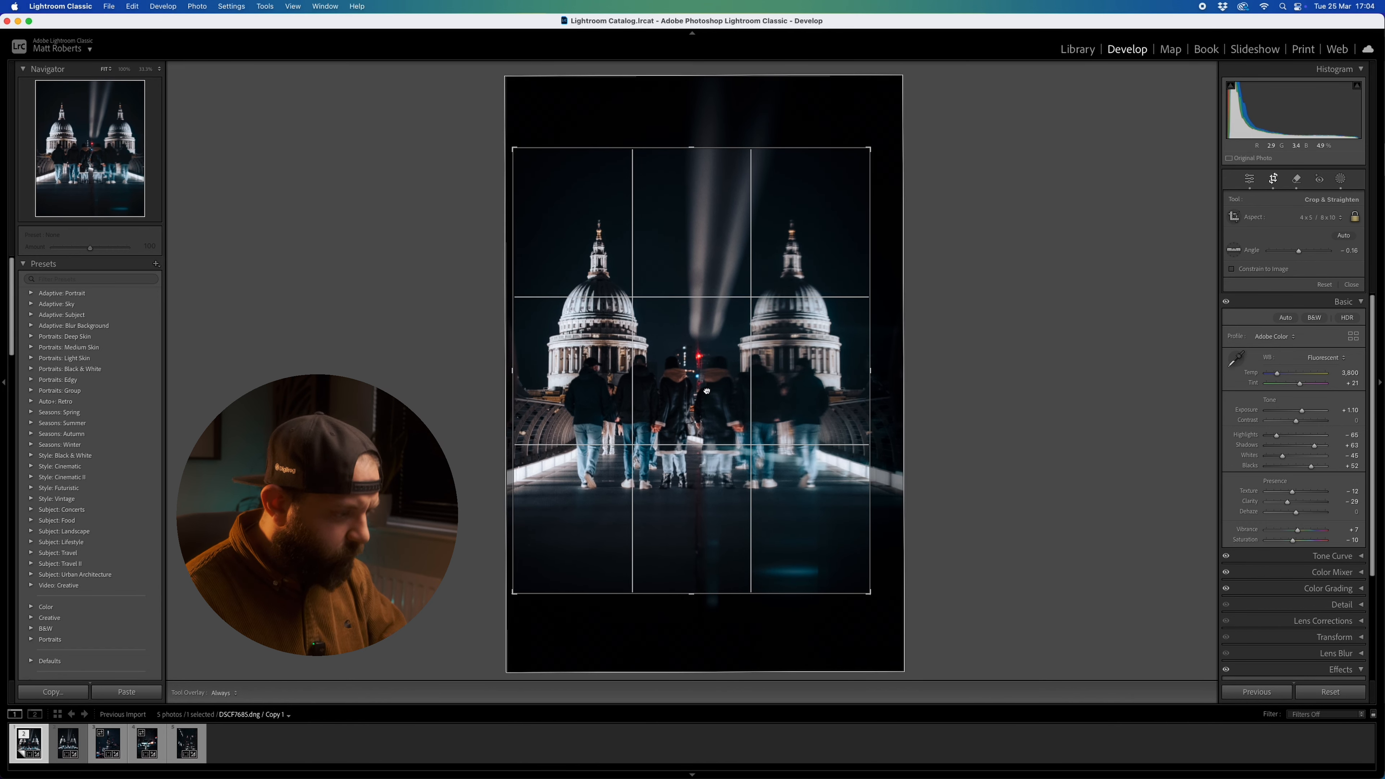
{"action": "key", "text": "Return"}
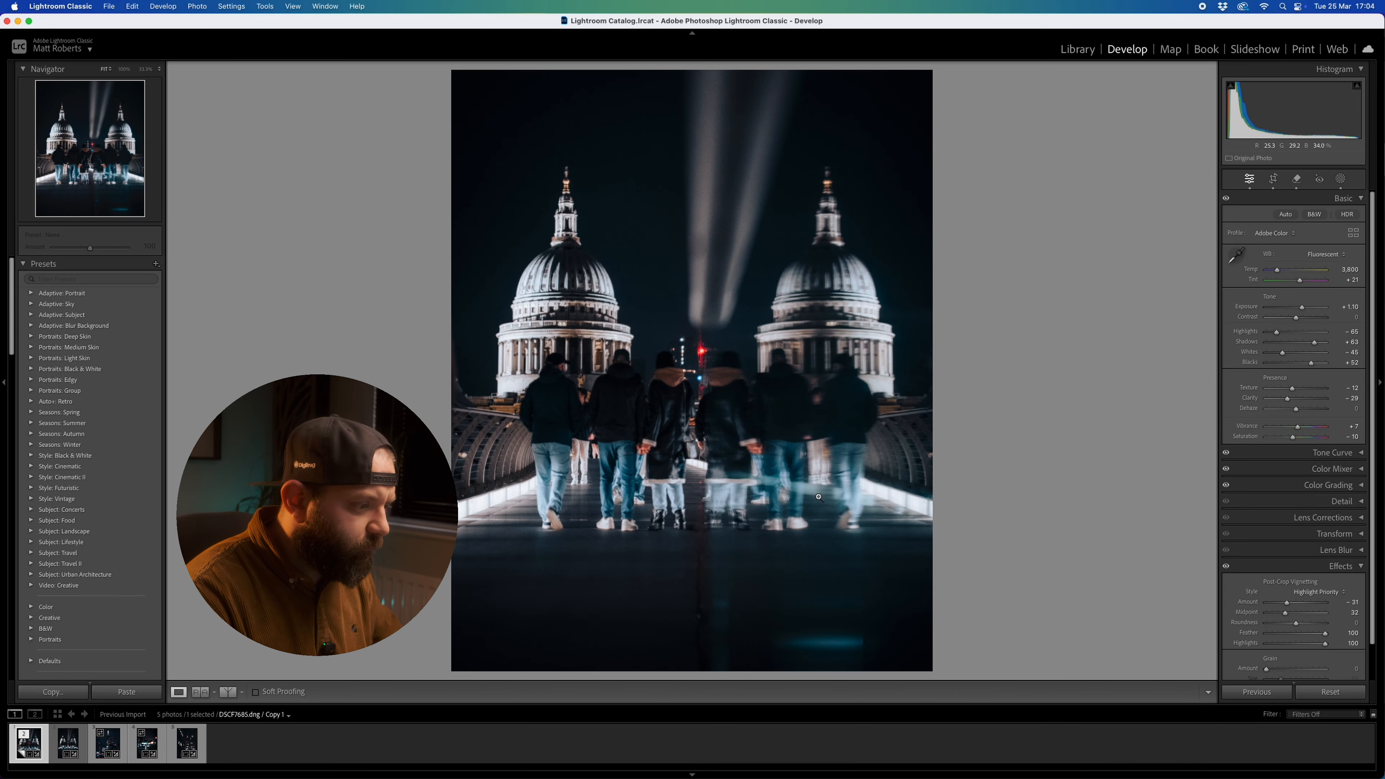
{"action": "key", "text": "super+minus"}
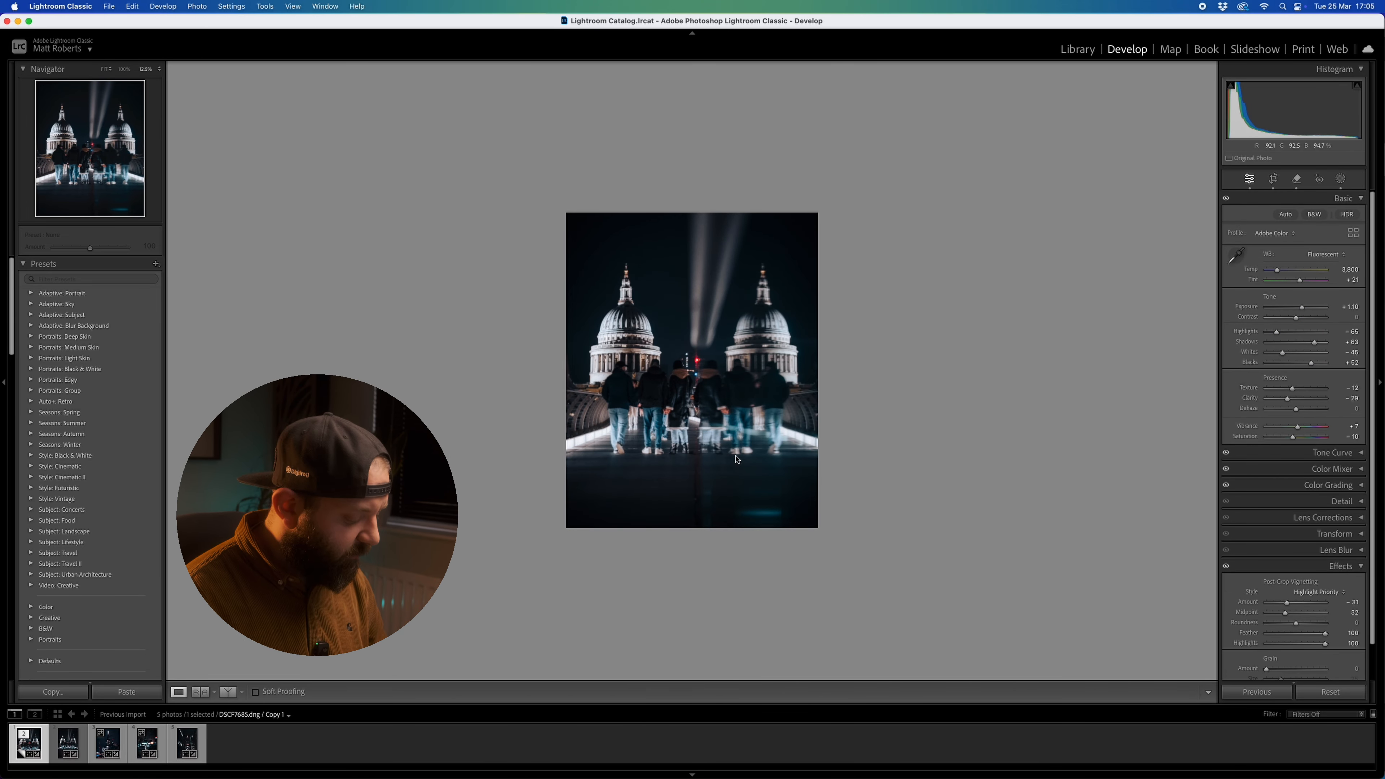
- Copy the cathedral photo's settings including crop but without masks or Remove edits, then reset the bicycle saddle photo and paste them
{"action": "key", "text": "super+shift+c"}
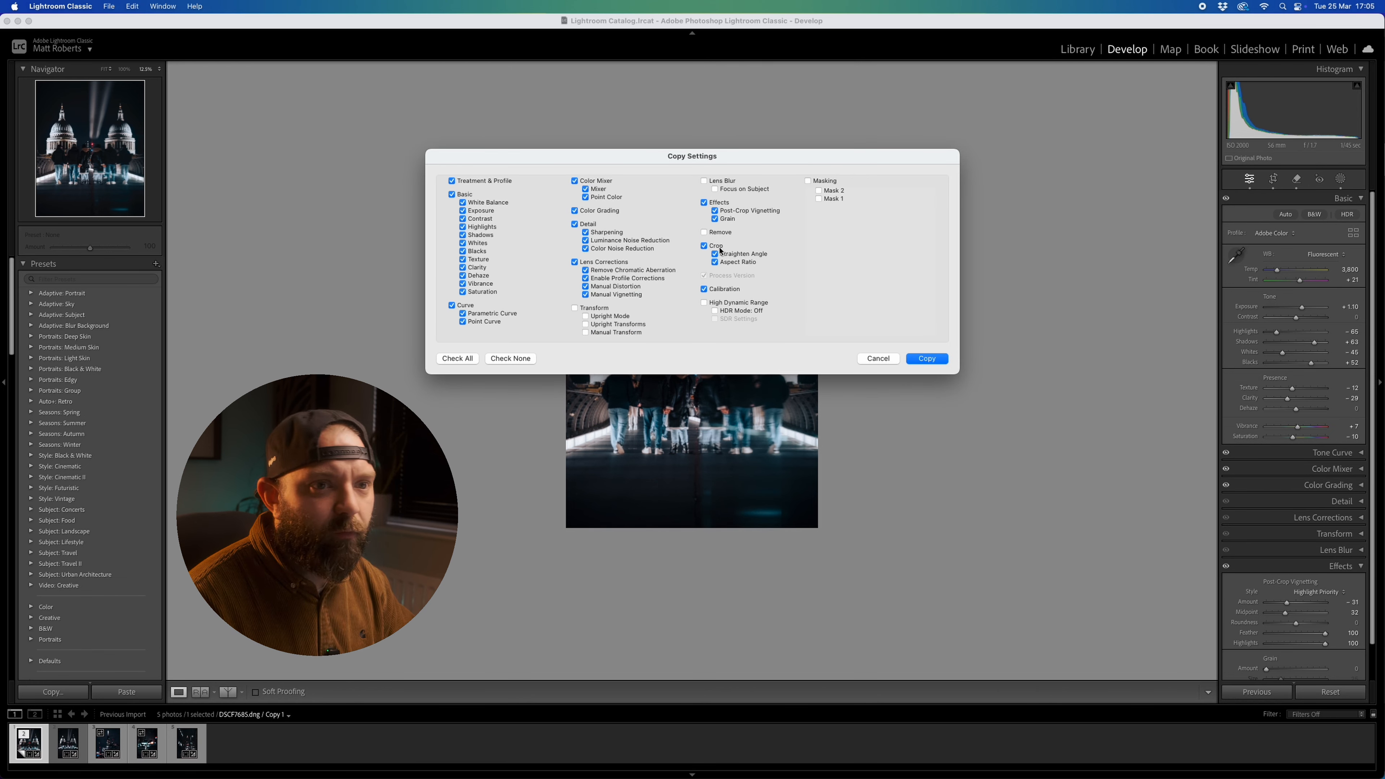
{"action": "left_click", "coordinate": [928, 358]}
{"action": "left_click", "coordinate": [187, 743]}
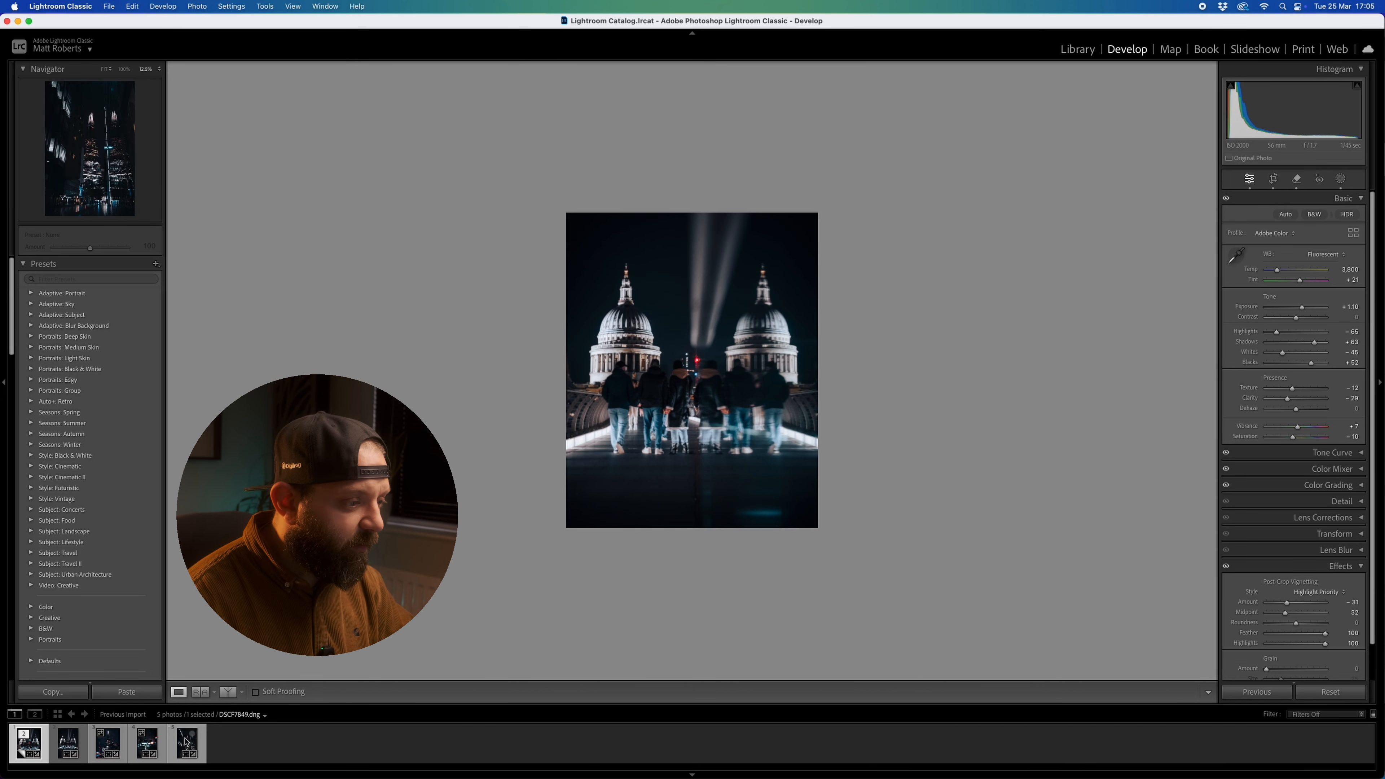
{"action": "key", "text": "Left"}
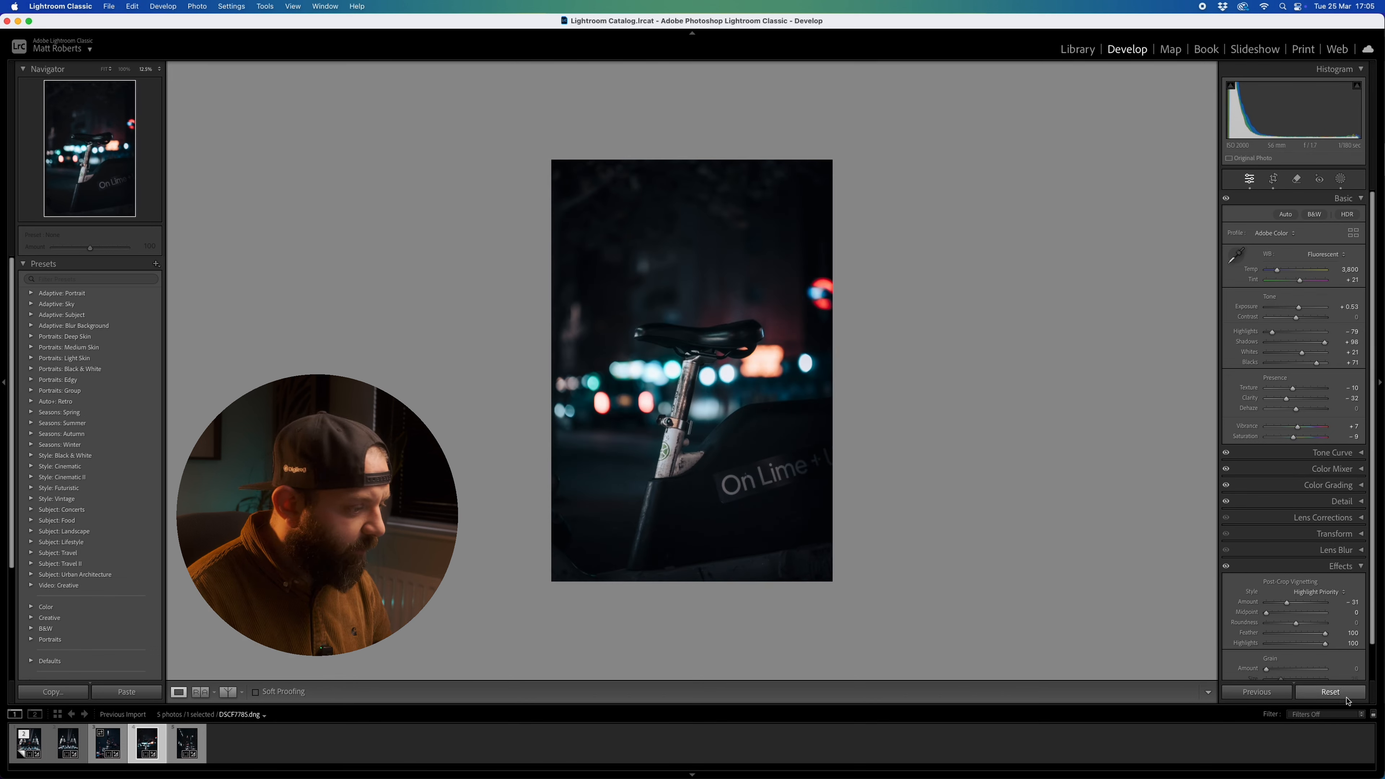
{"action": "left_click", "coordinate": [1330, 691]}
{"action": "key", "text": "super+z"}
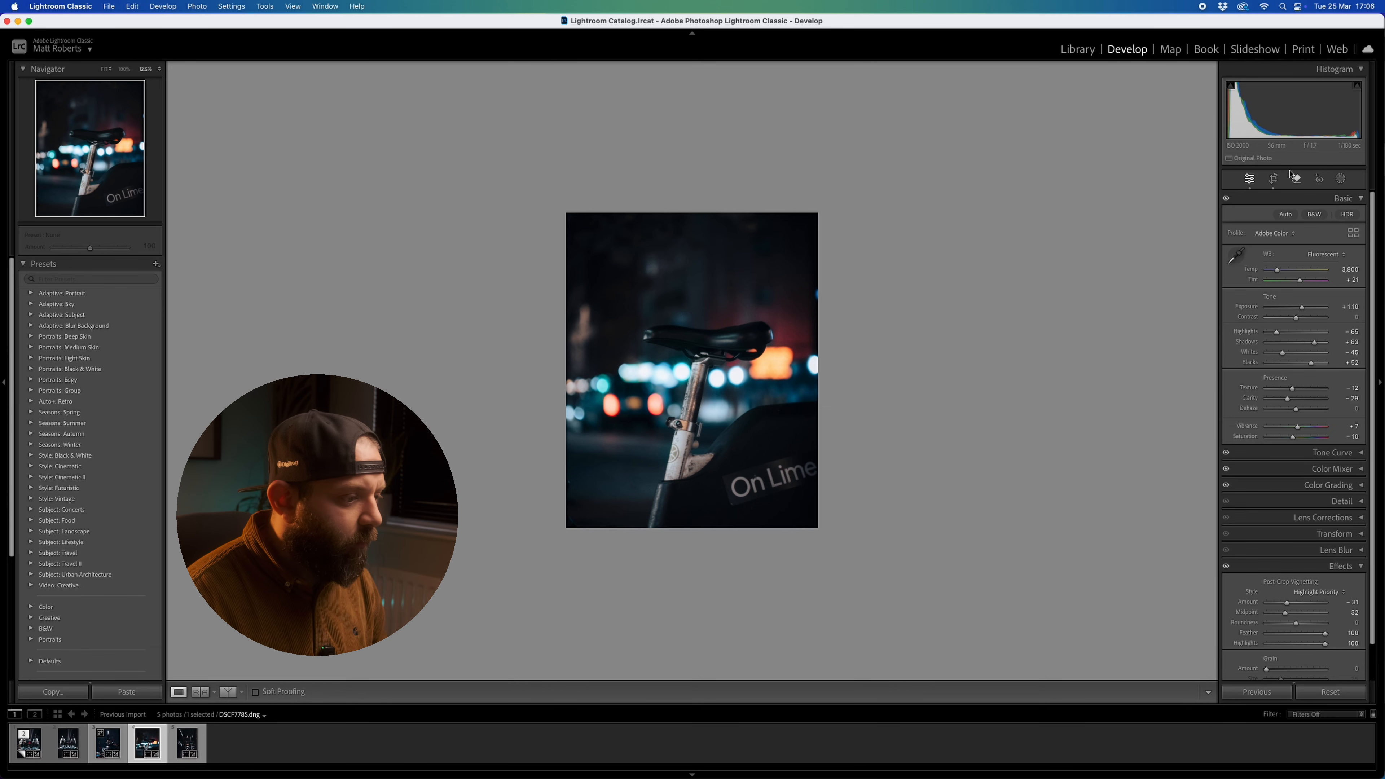
- Enlarge the bicycle photo's crop to nearly full image width and reposition it around the saddle and frame
{"action": "left_click", "coordinate": [1273, 178]}
{"action": "left_click_drag", "start_coordinate": [874, 588], "coordinate": [900, 613]}
{"action": "left_click_drag", "start_coordinate": [819, 513], "coordinate": [820, 493]}
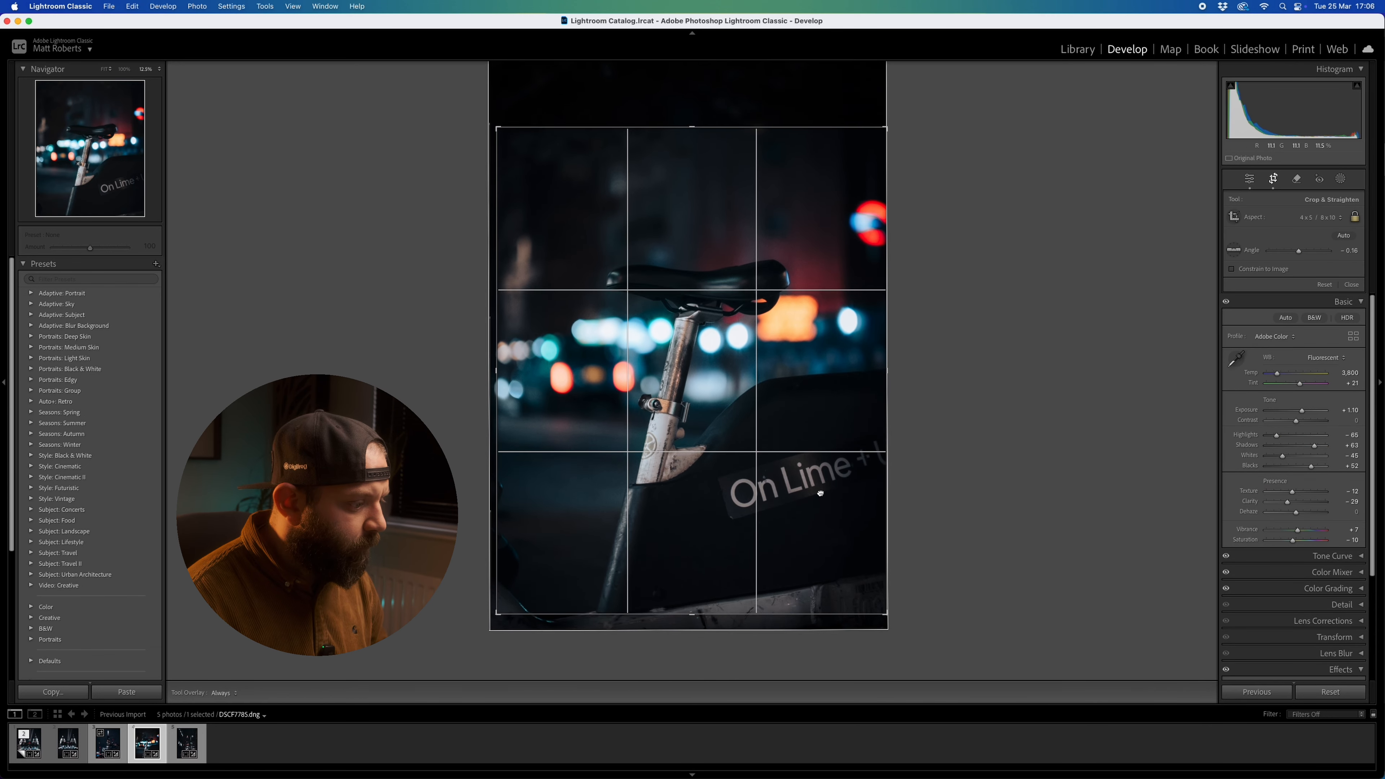
{"action": "key", "text": "Return"}
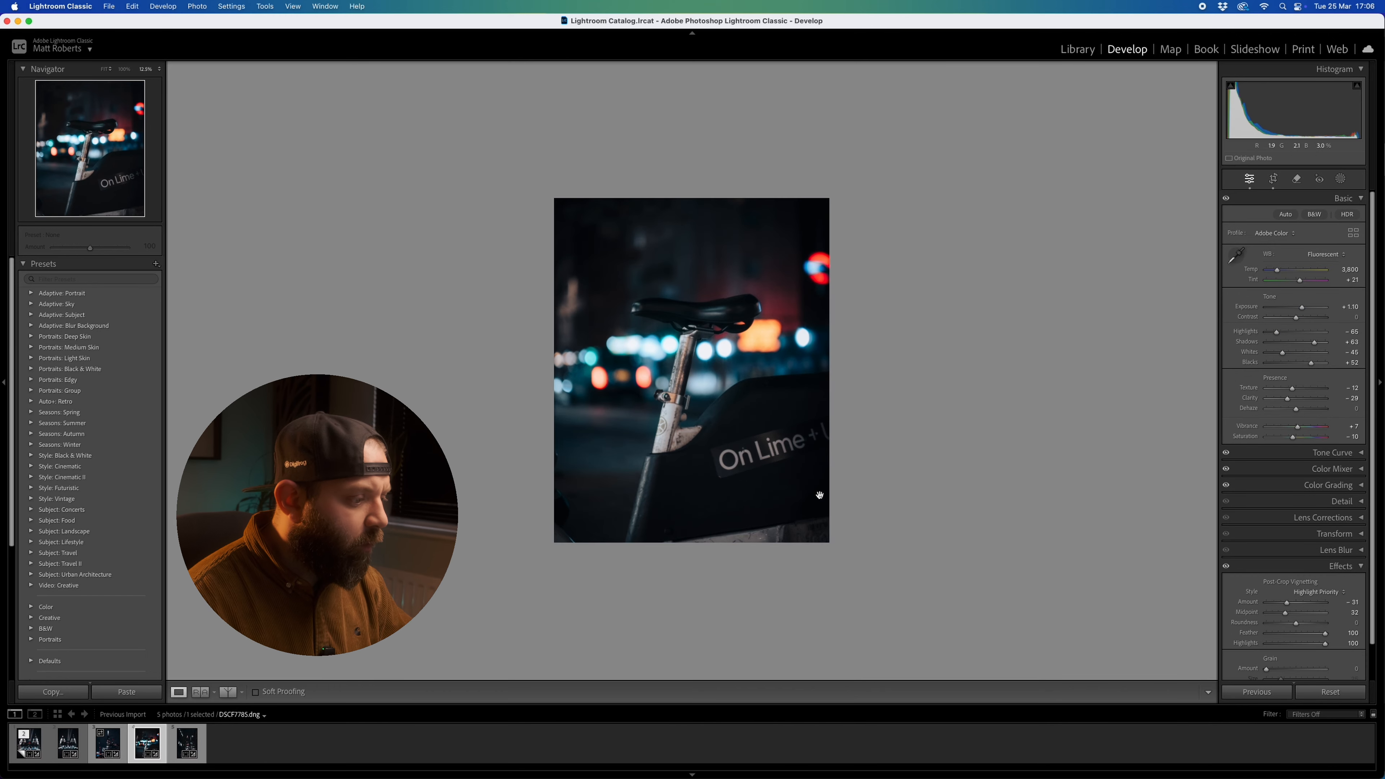
- Set the bicycle photo's green saturation to +15 in the Color Mixer and its exposure to +1.00
{"action": "left_click", "coordinate": [651, 466]}
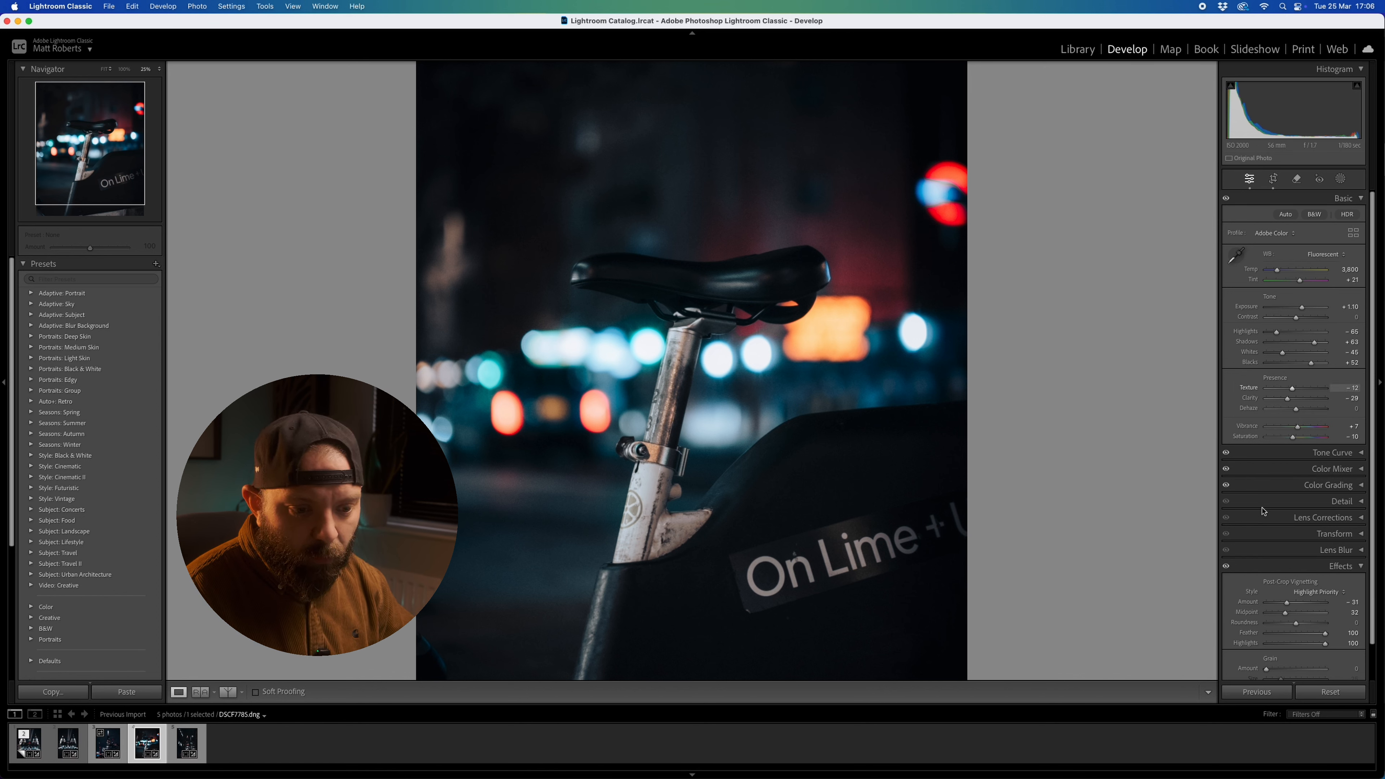
{"action": "scroll", "coordinate": [1336, 442], "scroll_direction": "down", "scroll_amount": 2}
{"action": "left_click", "coordinate": [1352, 449]}
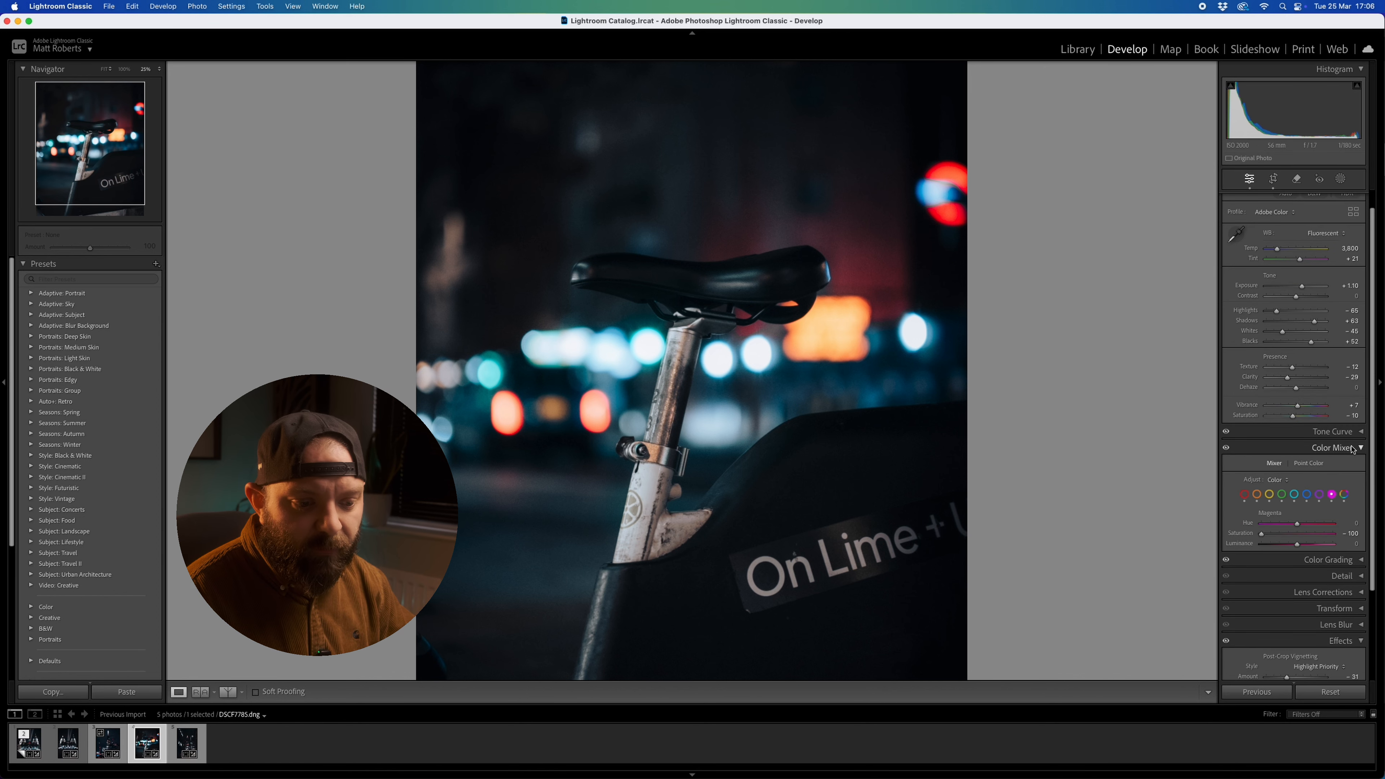
{"action": "left_click", "coordinate": [1281, 495]}
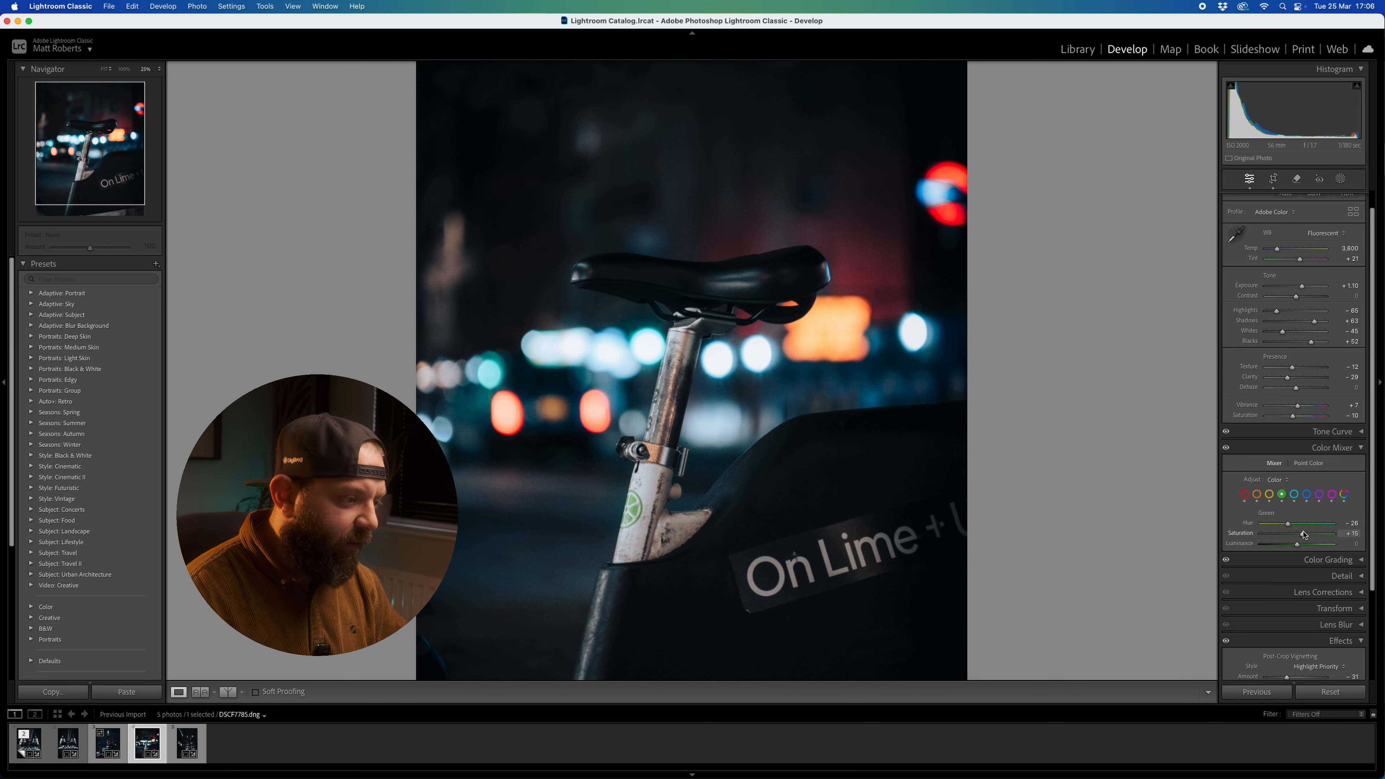
{"action": "key", "text": "minus"}
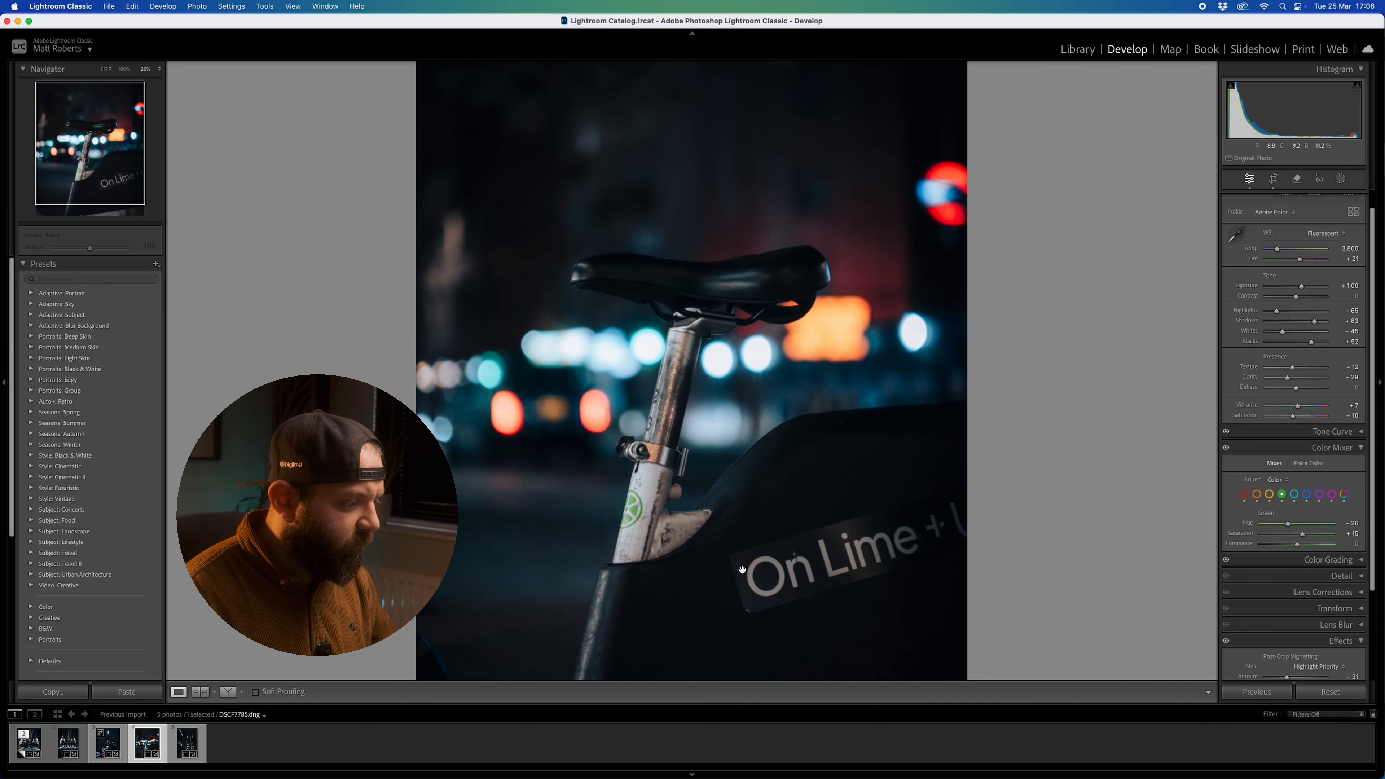
- Reset the mirrored skyscraper photo and paste the copied cathedral settings onto it
{"action": "key", "text": "Right"}
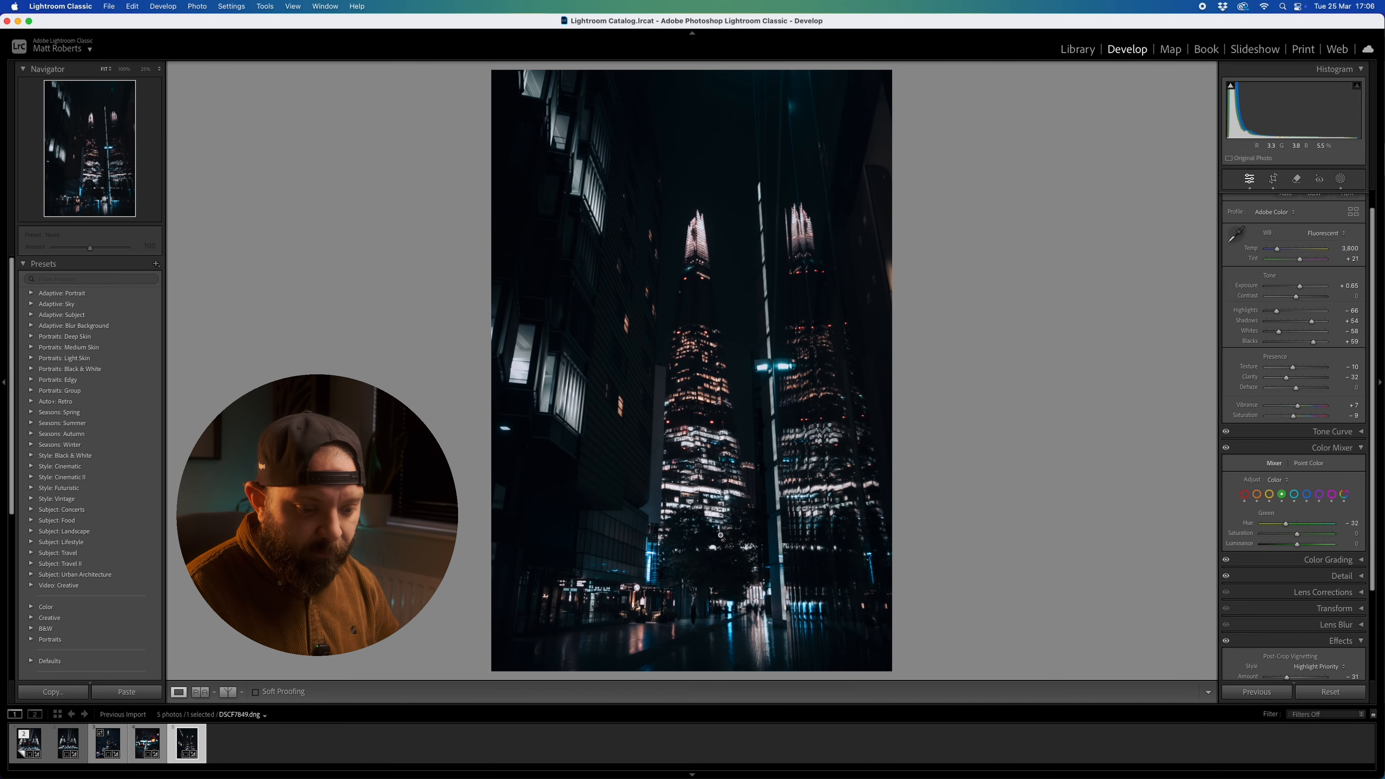
{"action": "key", "text": "super+shift+r"}
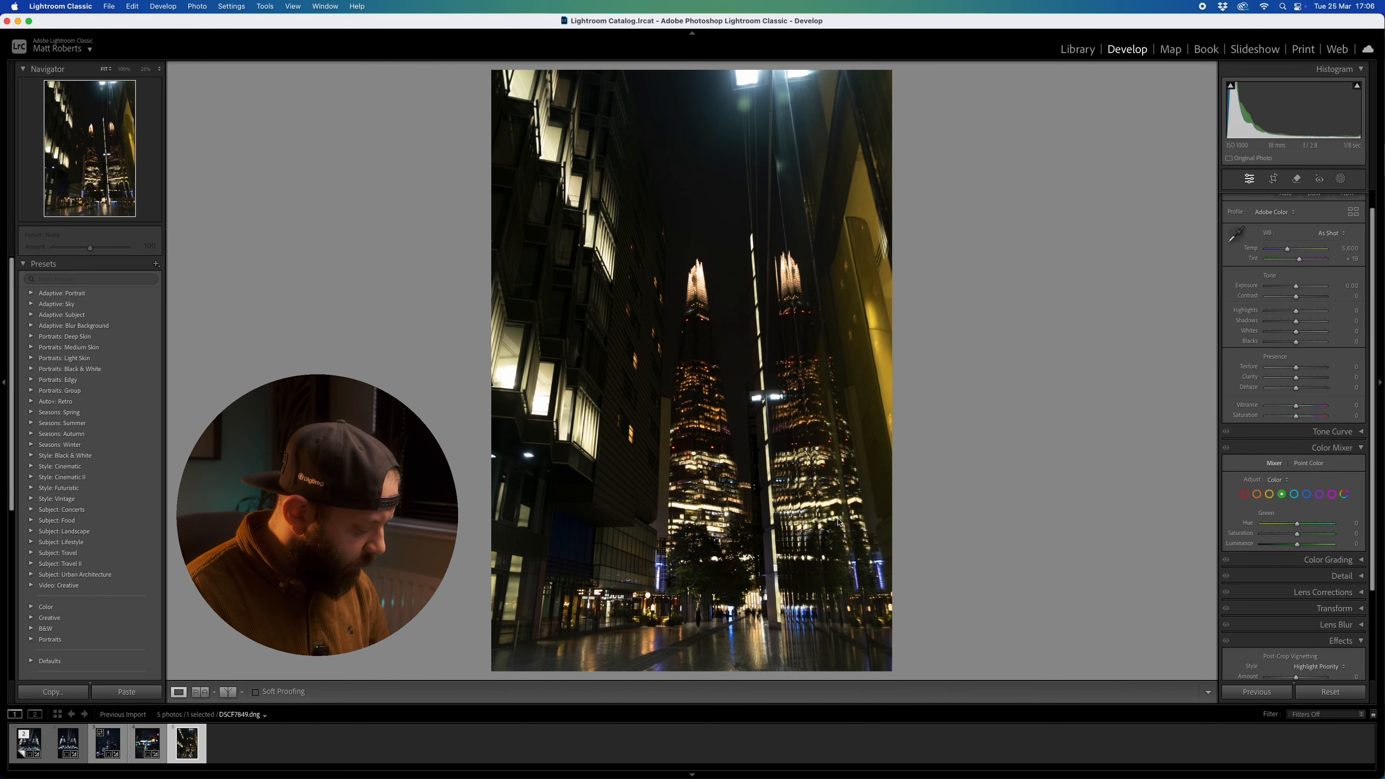
{"action": "key", "text": "super+z"}
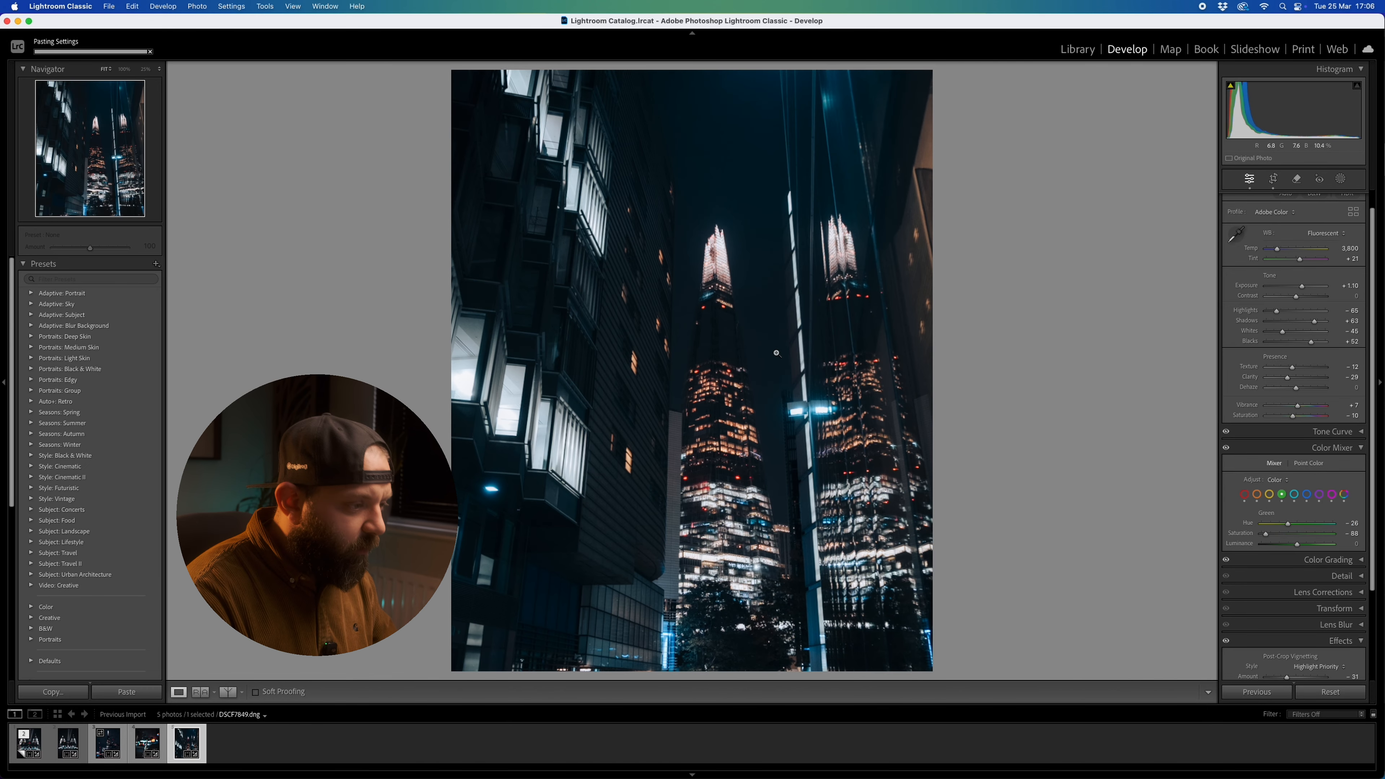
{"action": "key", "text": "super+minus"}
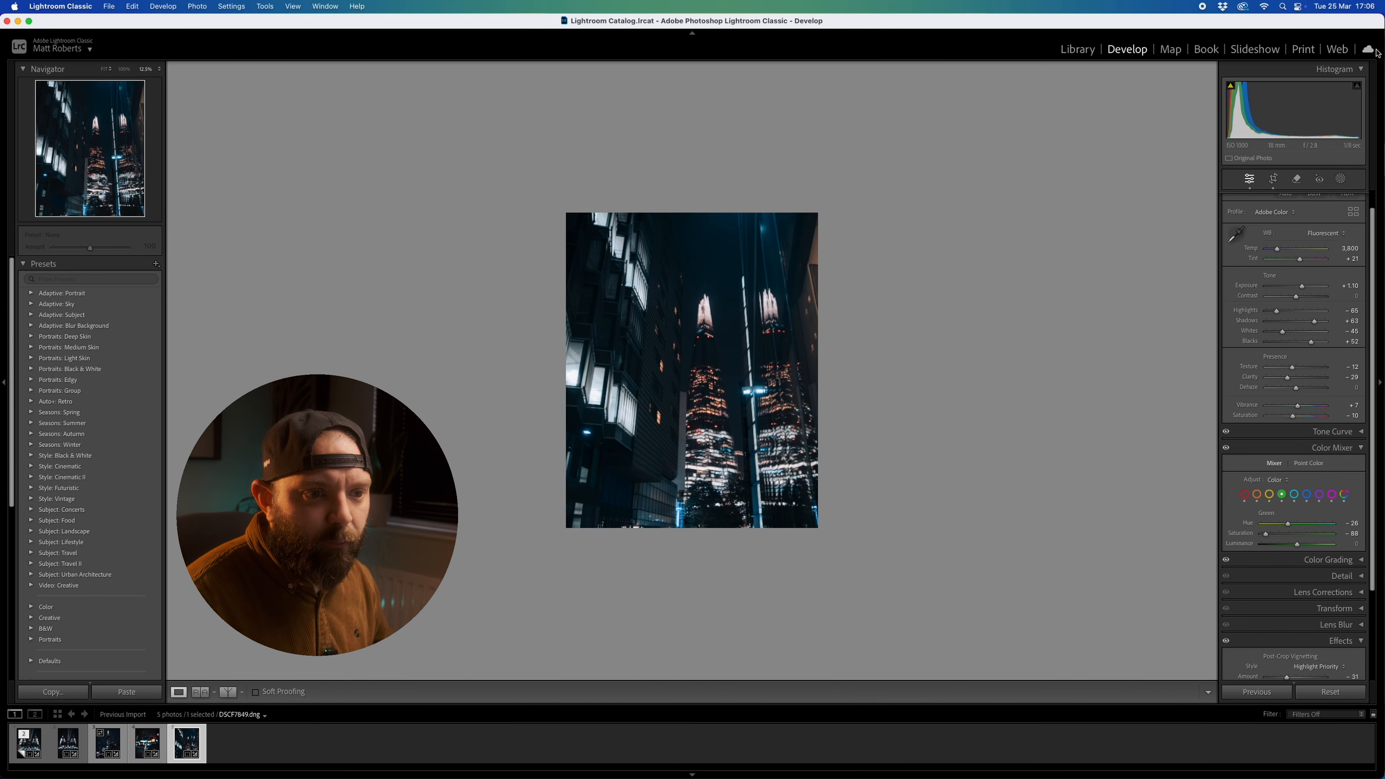
- Enlarge the skyscraper photo's crop to nearly full image width and reposition it to include the wet pavement below the towers
{"action": "left_click", "coordinate": [1296, 179]}
{"action": "left_click", "coordinate": [1281, 180]}
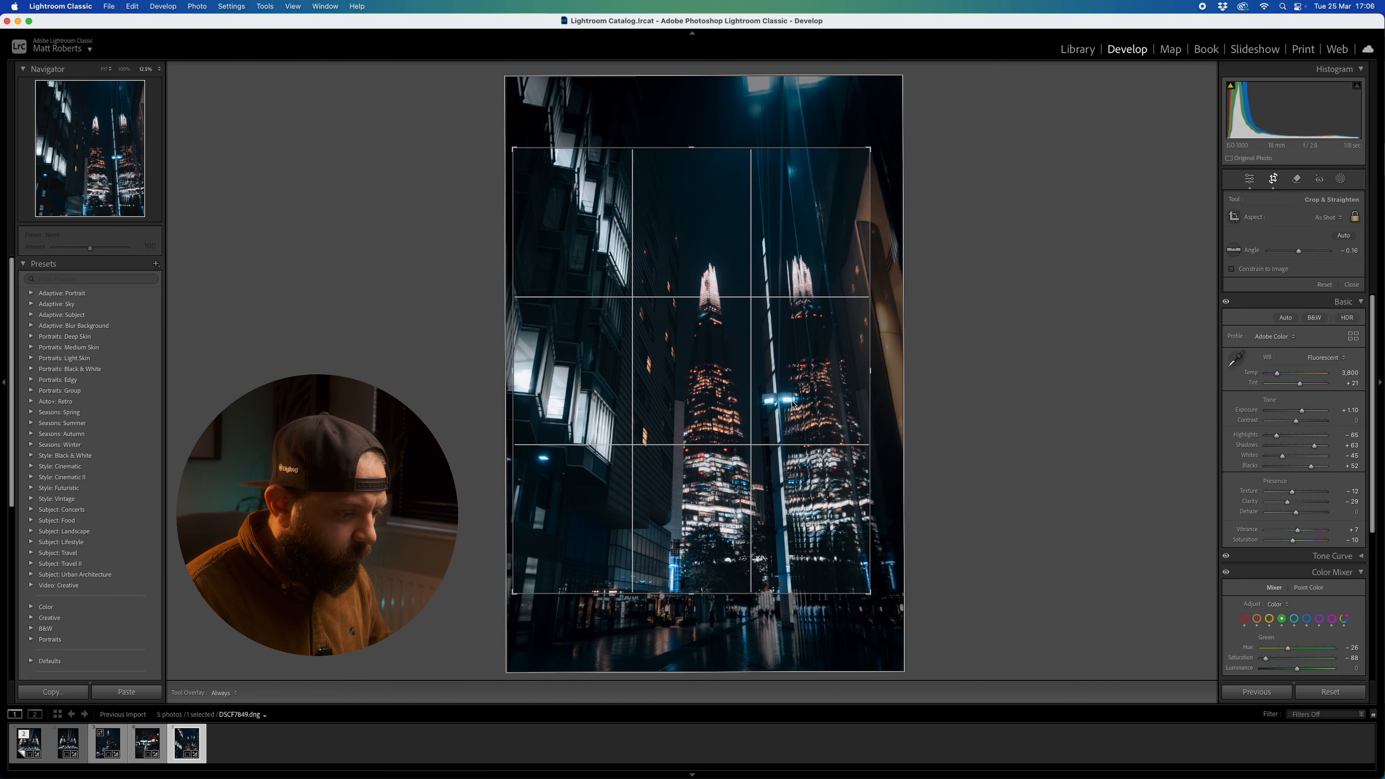
{"action": "left_click_drag", "start_coordinate": [871, 594], "coordinate": [894, 605]}
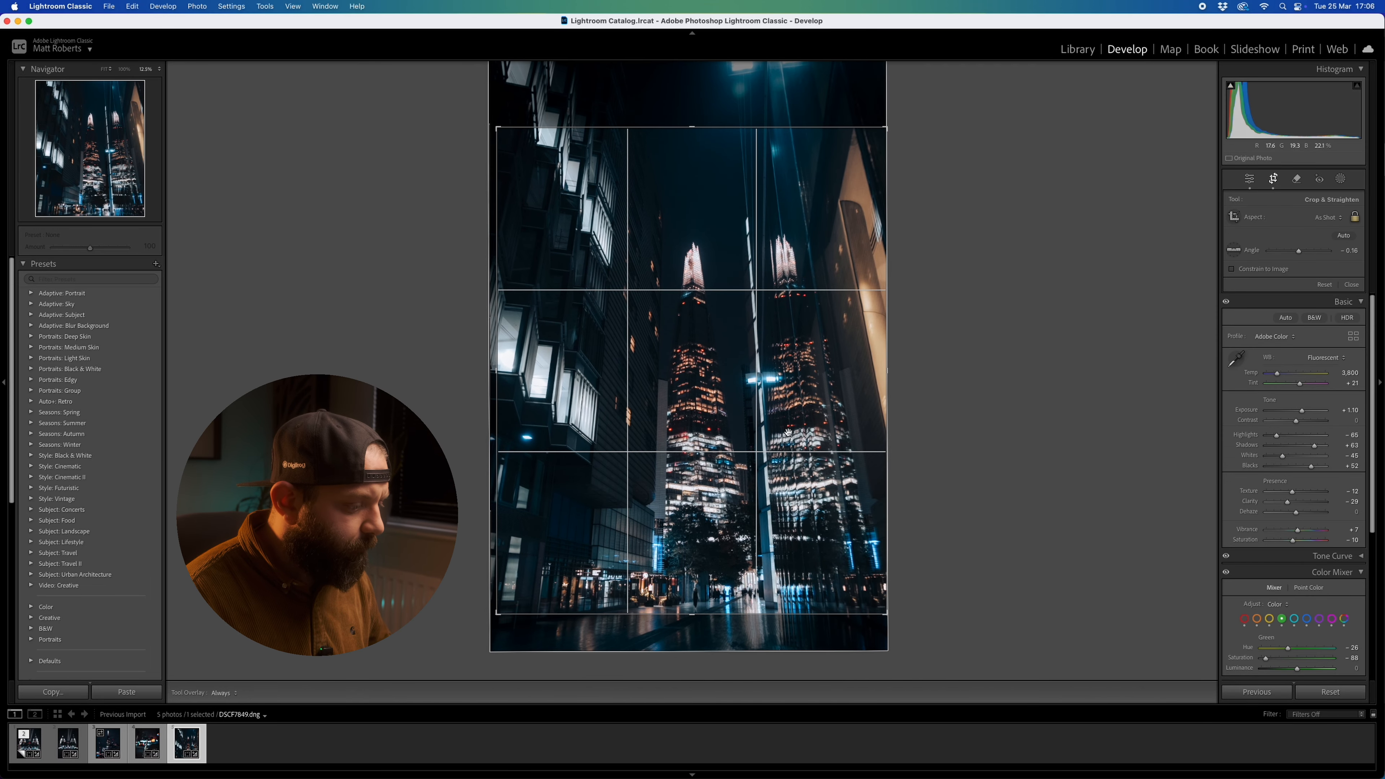
{"action": "left_click_drag", "start_coordinate": [835, 515], "coordinate": [832, 476]}
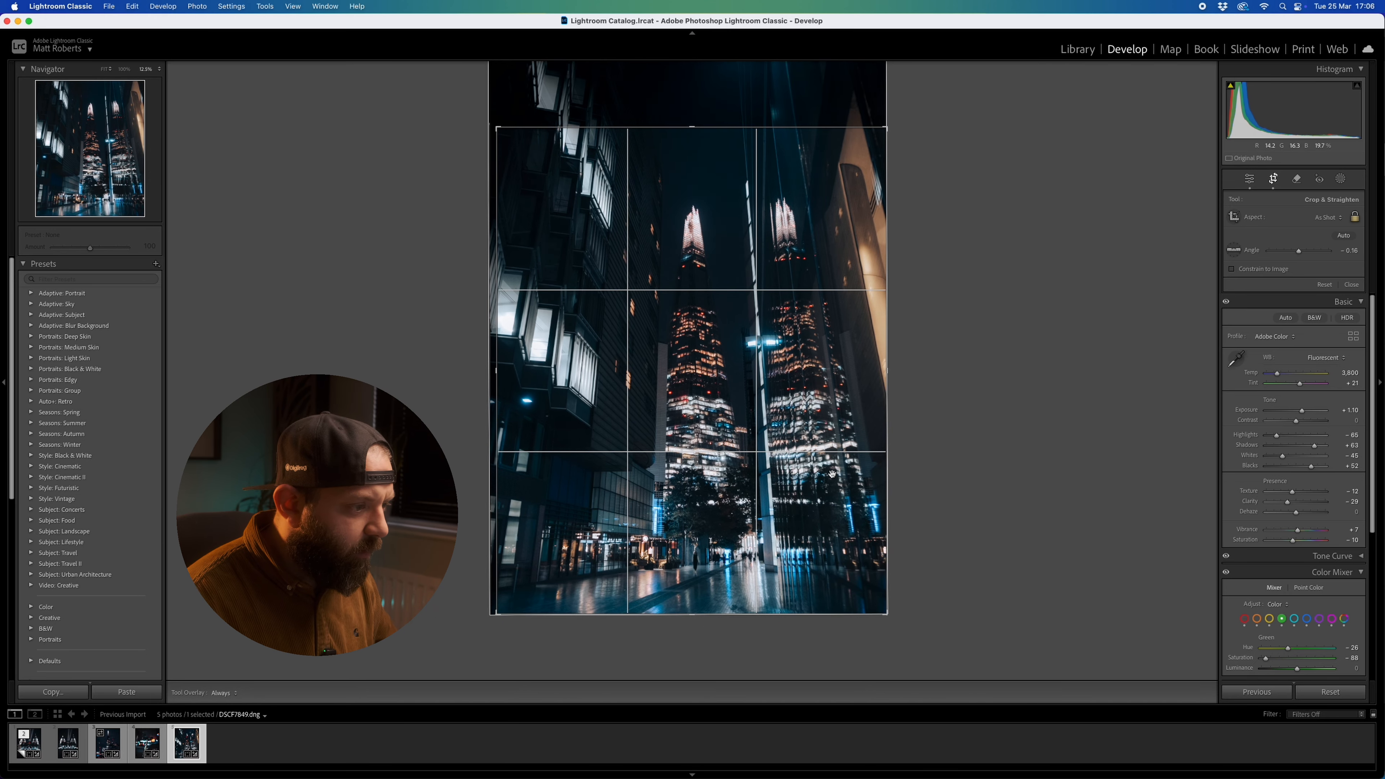
{"action": "key", "text": "Return"}
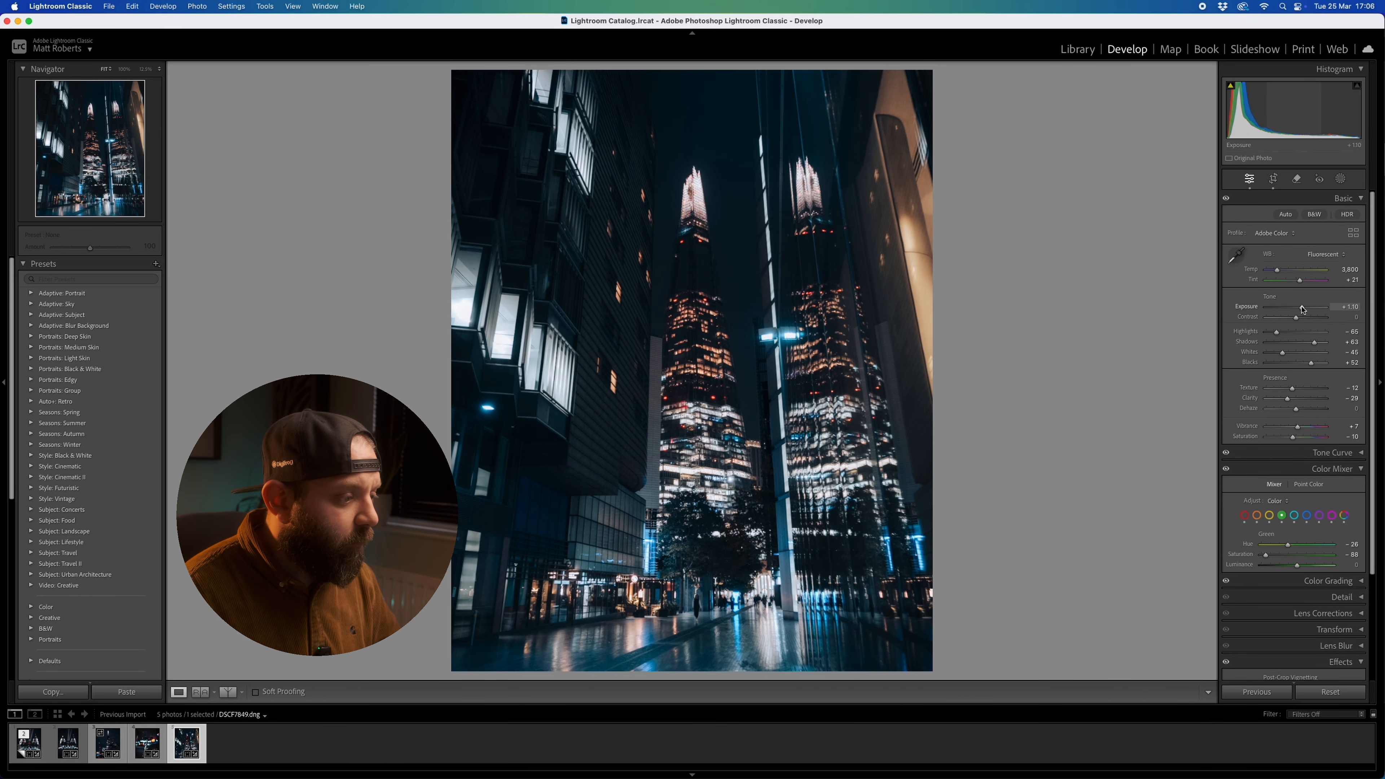
- Set the skyscraper photo's exposure to +0.55 and auto-straighten its crop
{"action": "mouse_move", "coordinate": [1303, 310]}
{"action": "left_mouse_down"}
{"action": "mouse_move", "coordinate": [1281, 310]}
{"action": "mouse_move", "coordinate": [1298, 310]}
{"action": "left_mouse_up"}
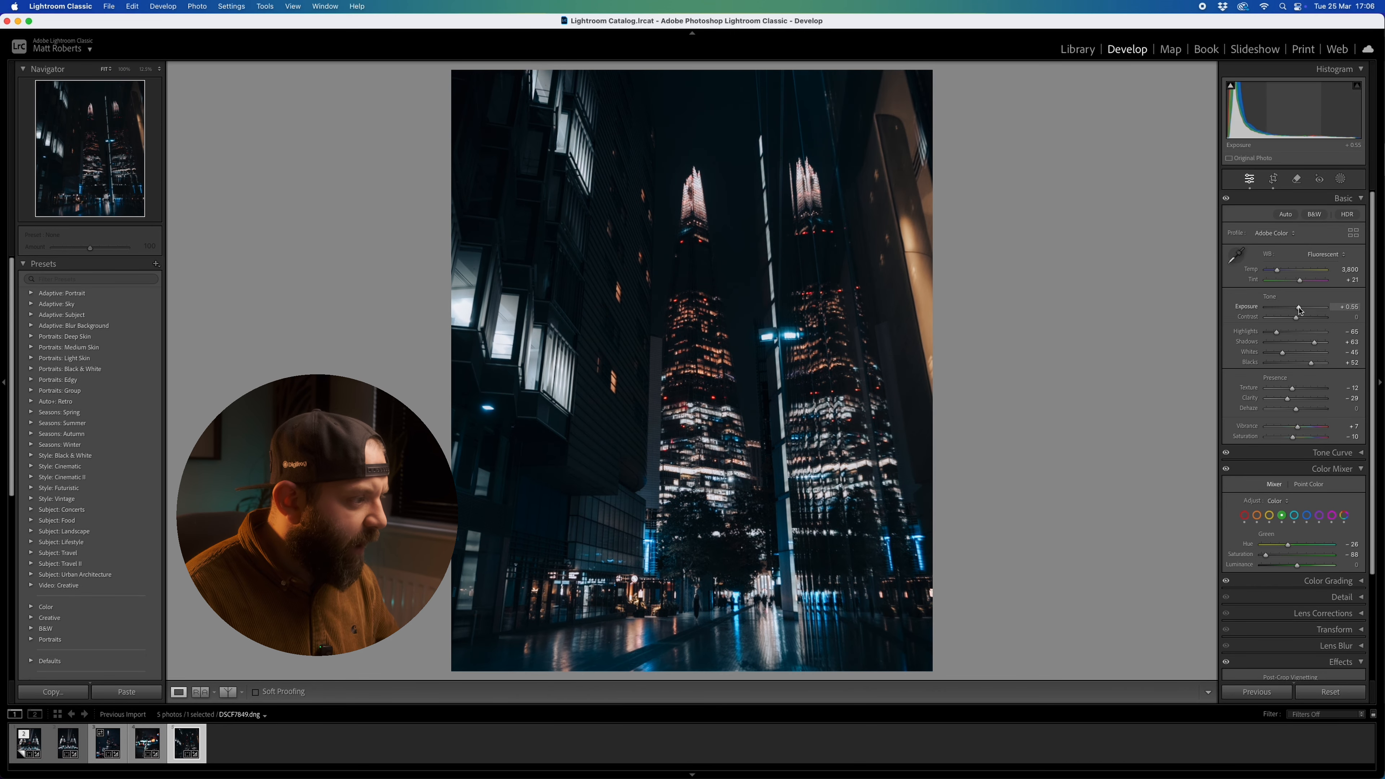
{"action": "left_click", "coordinate": [1274, 180]}
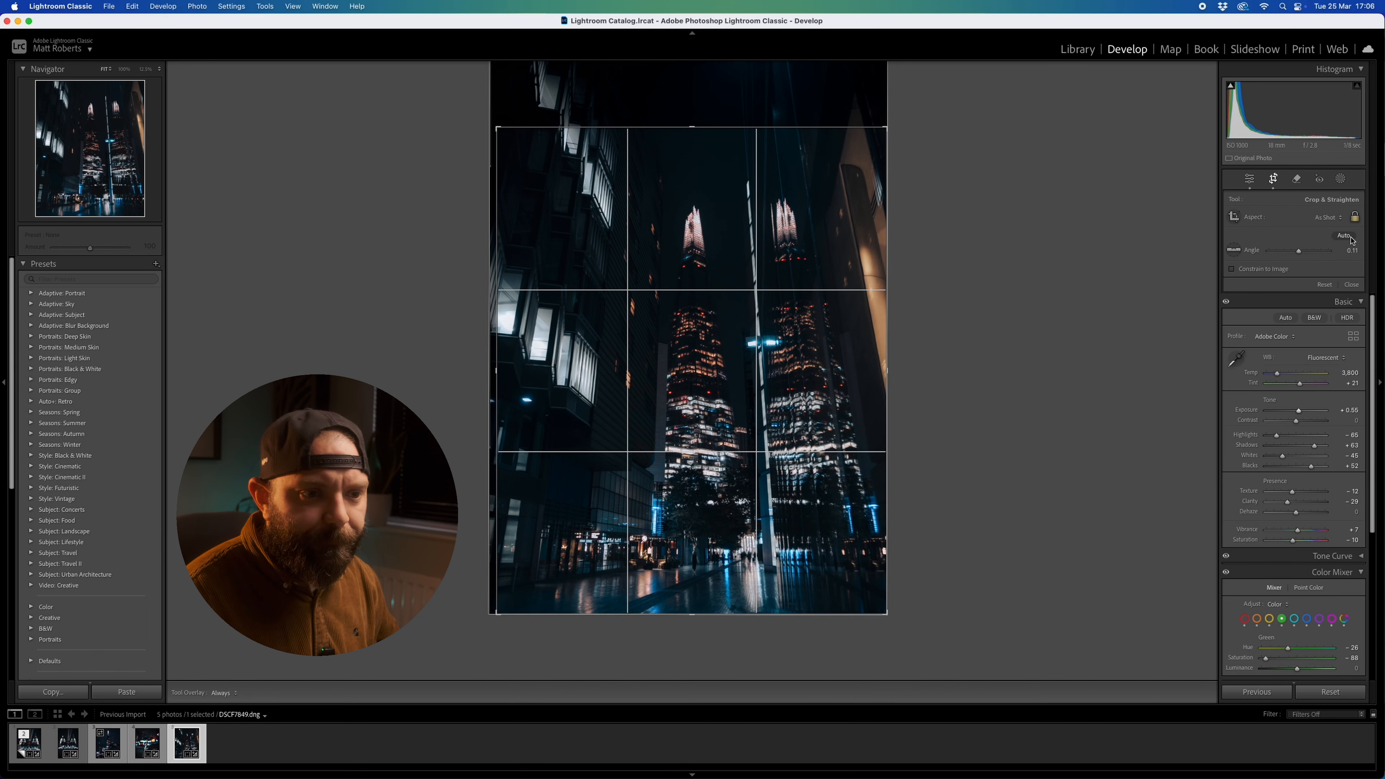
{"action": "key", "text": "super+z"}
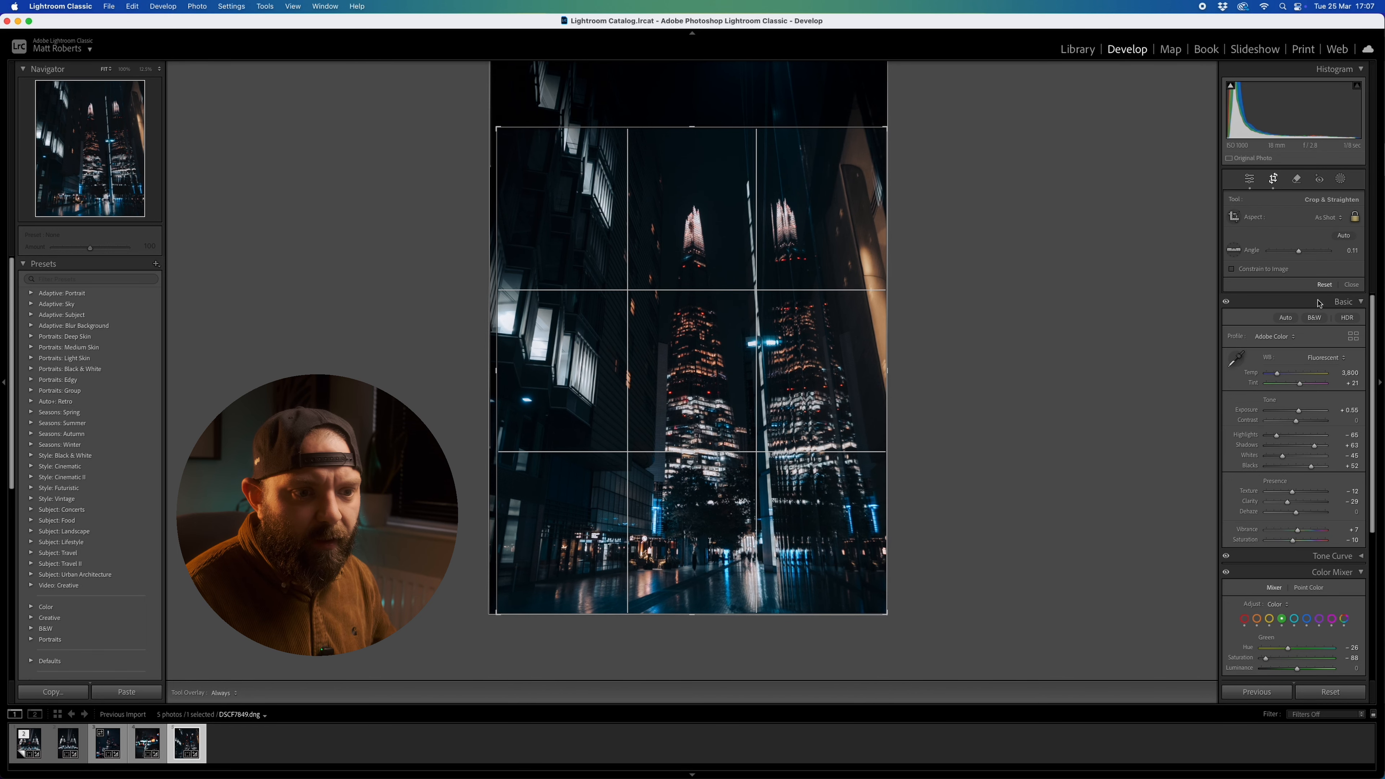
{"action": "left_click", "coordinate": [1262, 188]}
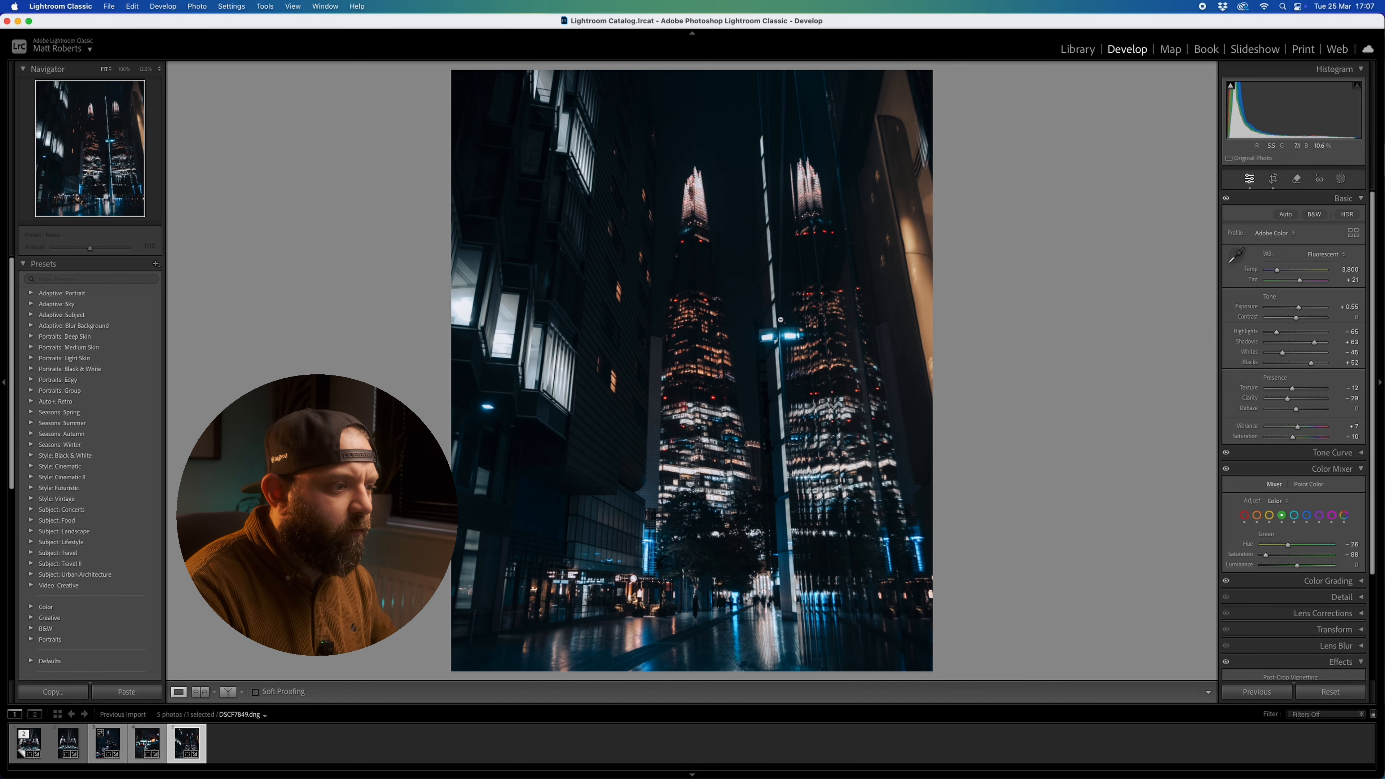
- Review the two edited cathedral versions and the bicycle photo side by side with the skyscraper edit for a consistent look
{"action": "left_click", "coordinate": [780, 320]}
{"action": "left_click", "coordinate": [58, 748]}
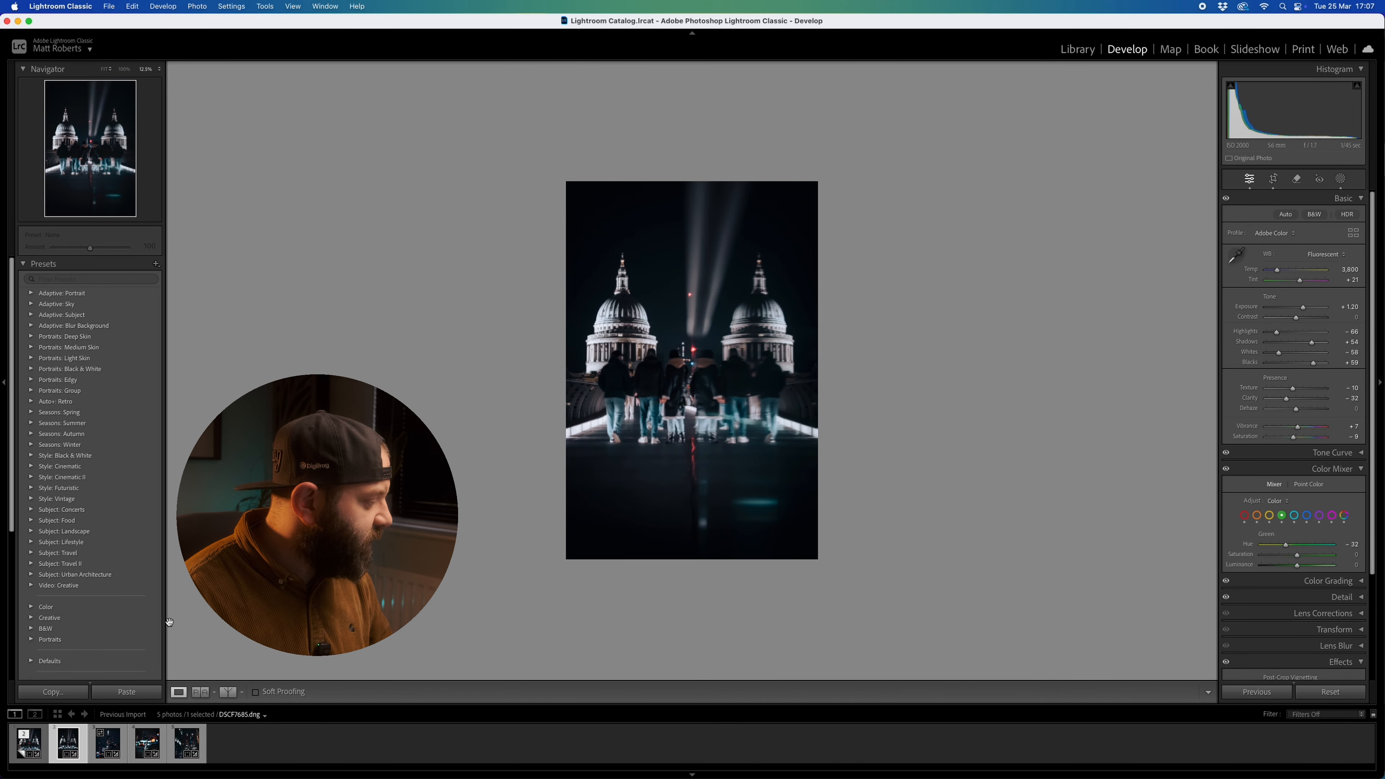
{"action": "left_click", "coordinate": [27, 744]}
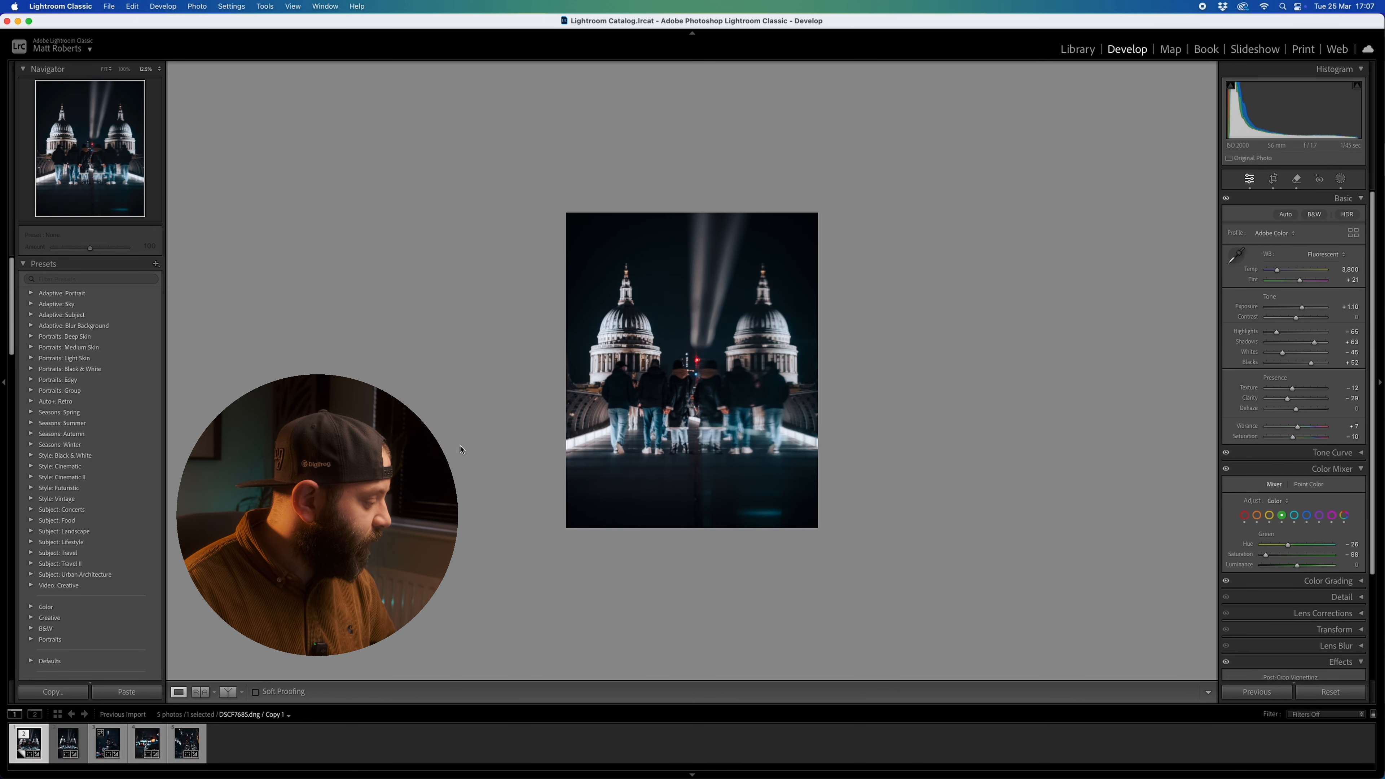
{"action": "left_click", "coordinate": [148, 743]}
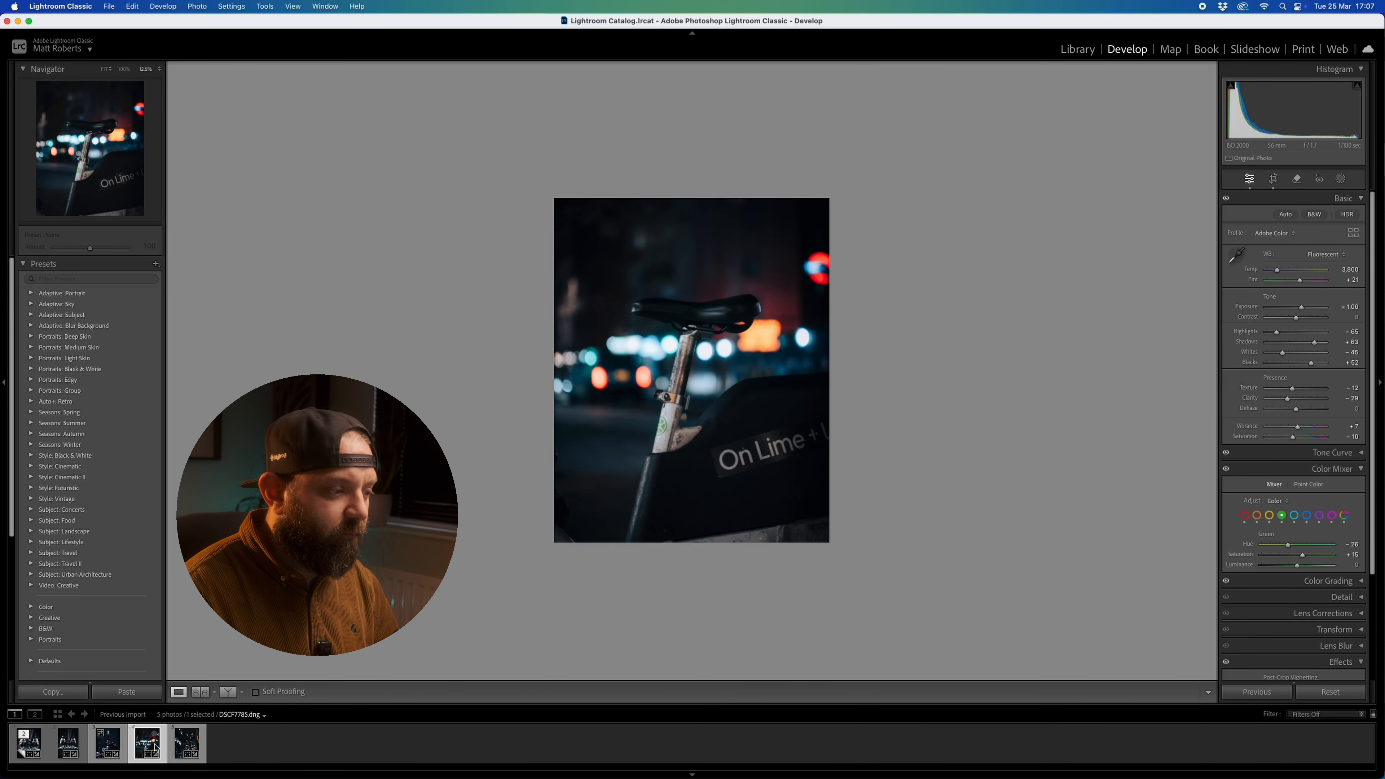
- Compare the bicycle and skyscraper edits with their originals by resetting each photo and undoing the reset
{"action": "left_click", "coordinate": [1334, 694]}
{"action": "key", "text": "super+z"}
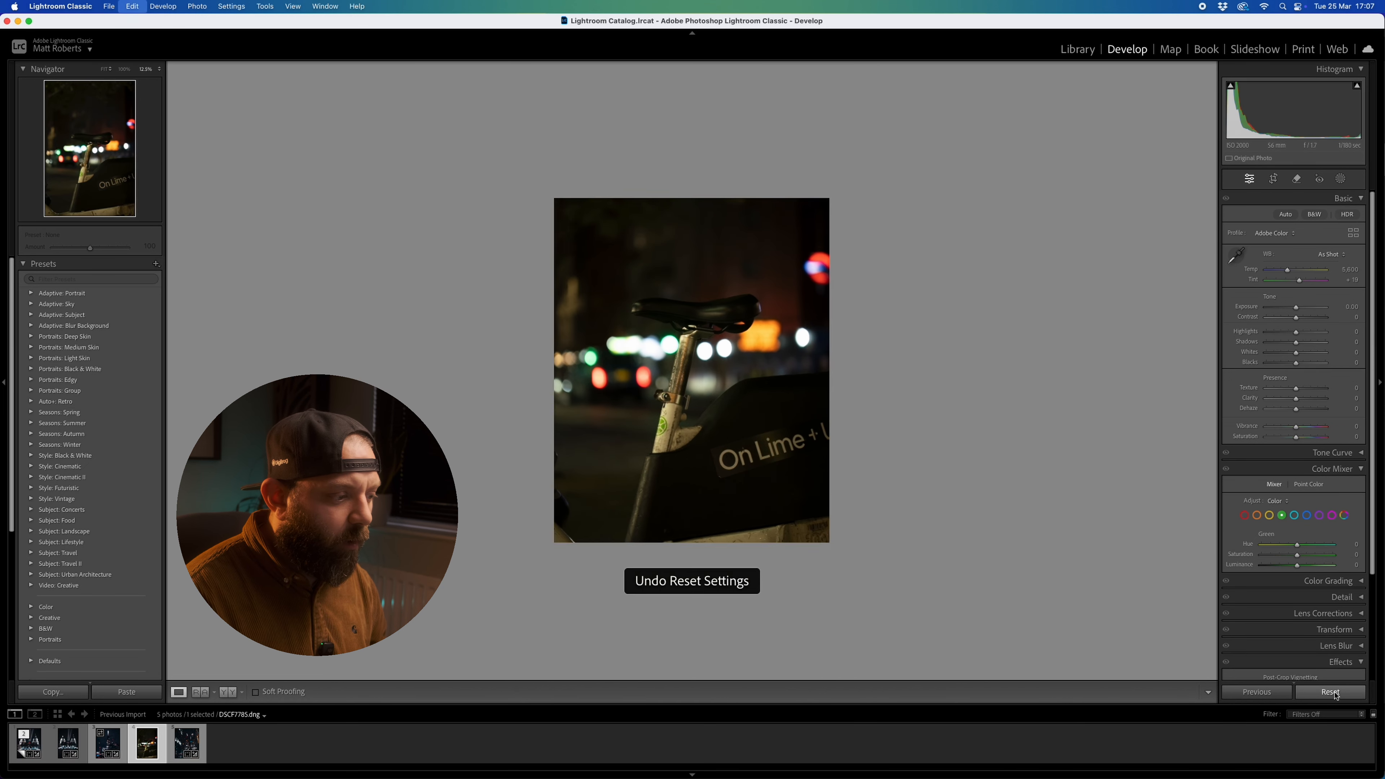
{"action": "key", "text": "Right"}
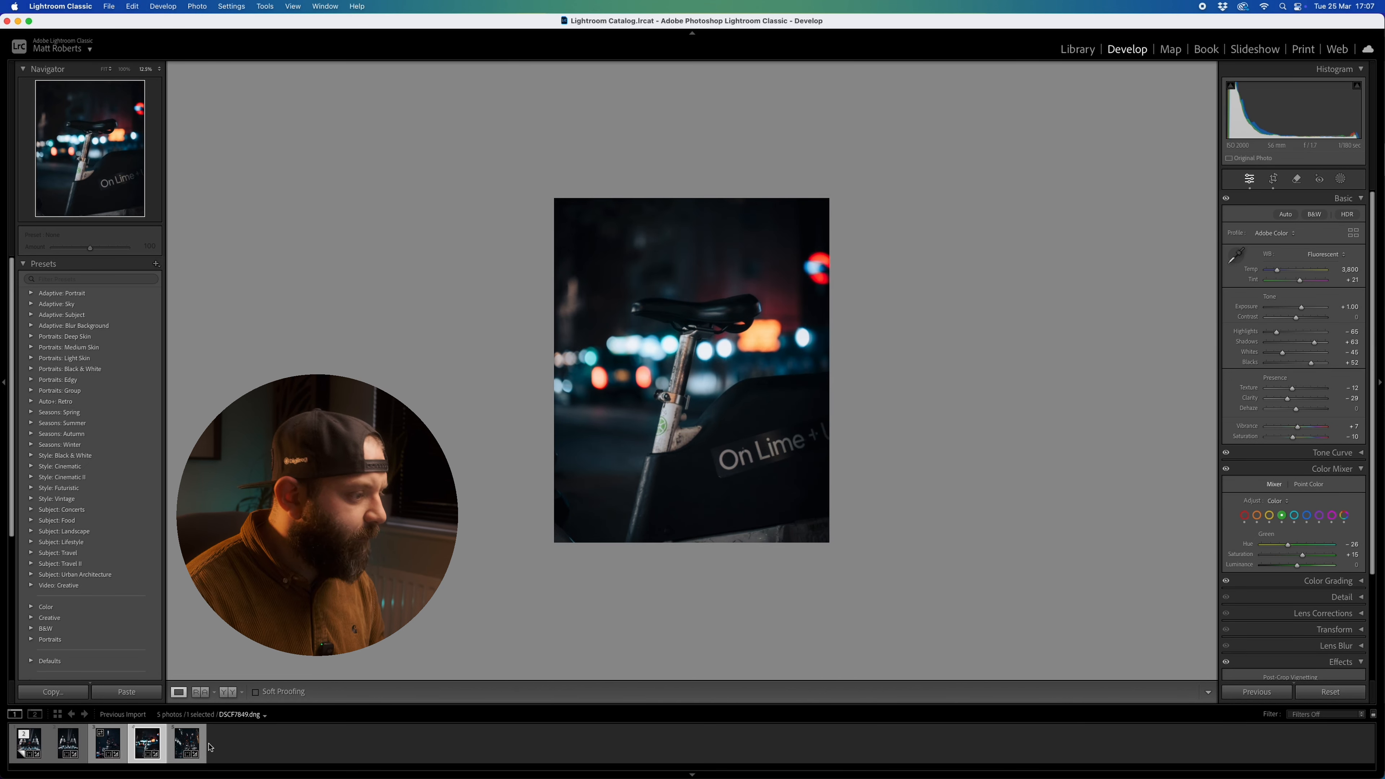
{"action": "left_click", "coordinate": [1313, 693]}
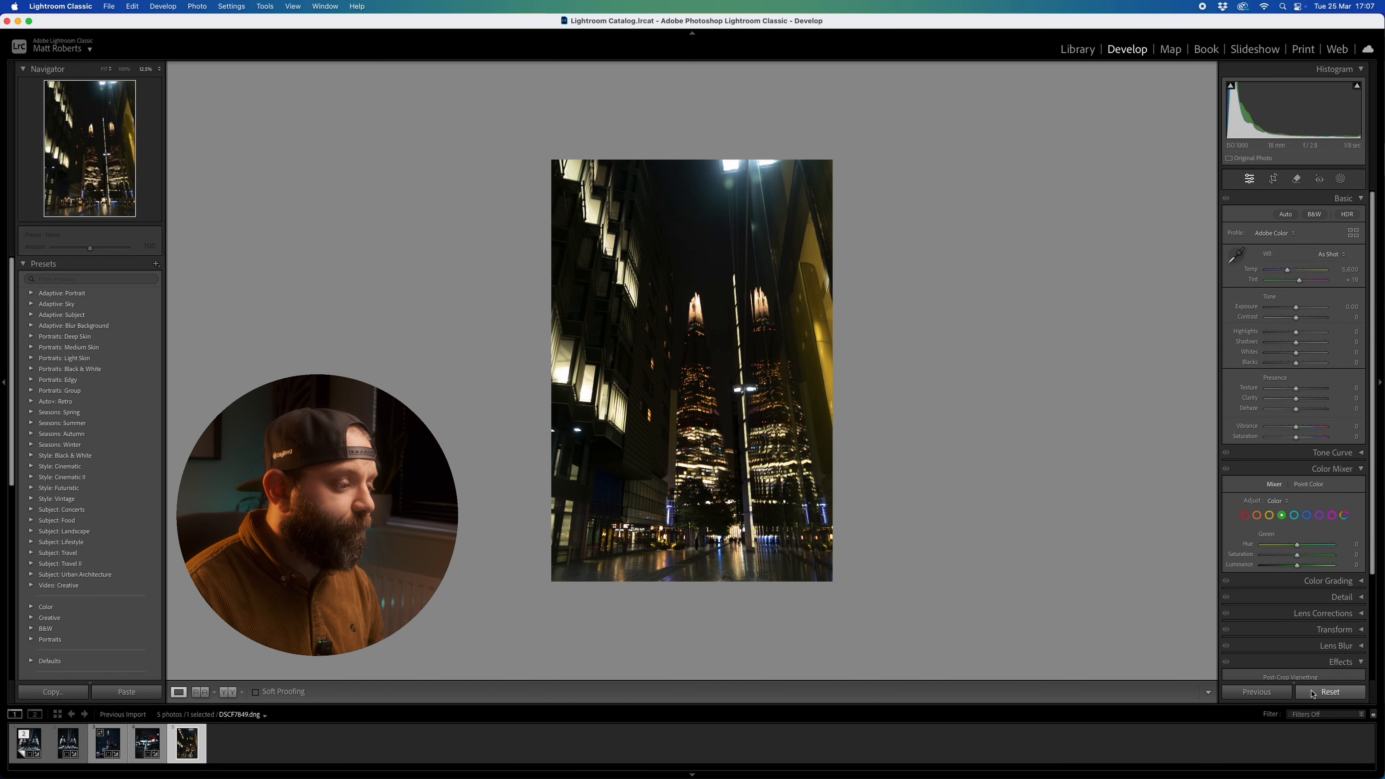
{"action": "key", "text": "super+z"}
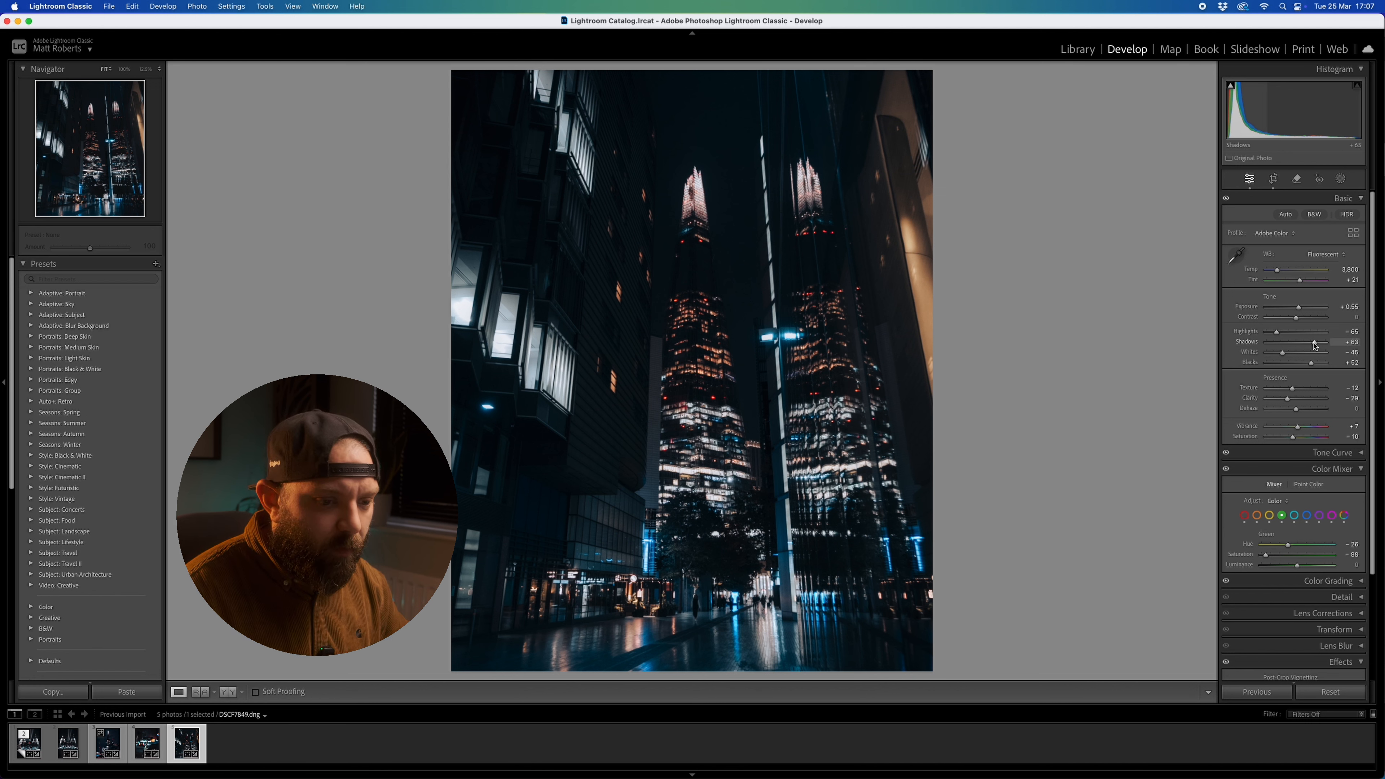
- Set the skyscraper photo's shadows to +47, whites to +36 and blacks to +35
{"action": "mouse_move", "coordinate": [1282, 352]}
{"action": "left_mouse_down"}
{"action": "mouse_move", "coordinate": [1327, 353]}
{"action": "mouse_move", "coordinate": [1306, 356]}
{"action": "left_mouse_up"}
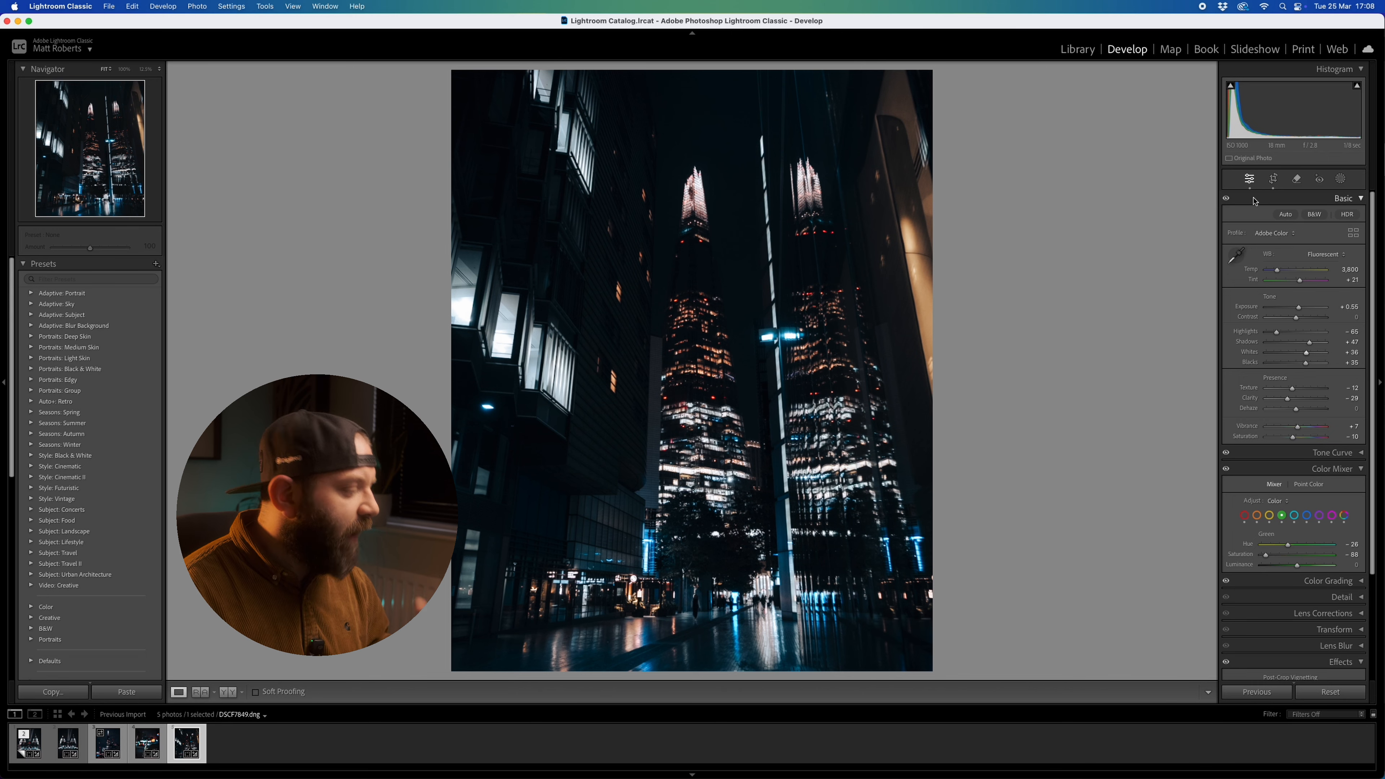
- Open the export settings for the cathedral virtual copy and set the destination to the Desktop without a subfolder
{"action": "left_click", "coordinate": [35, 748]}
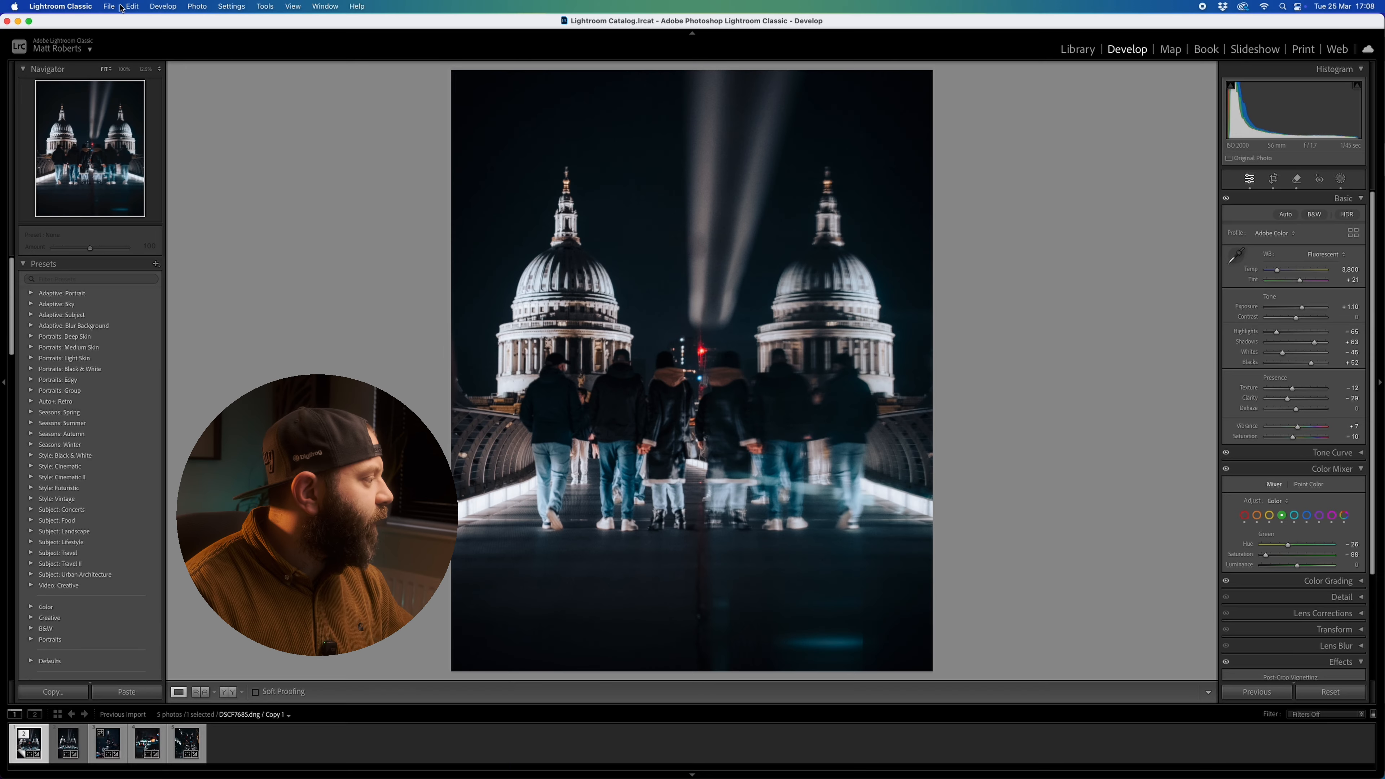
{"action": "left_click", "coordinate": [109, 6]}
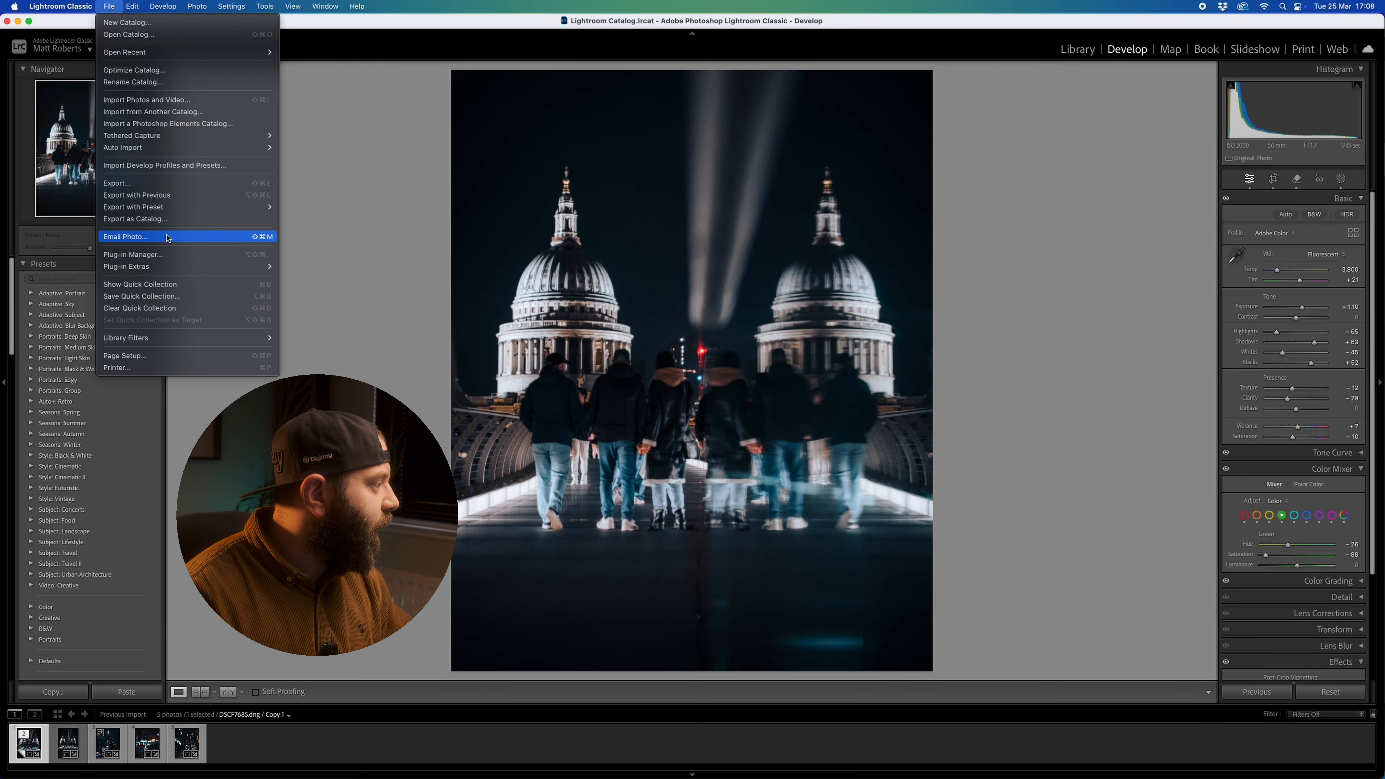
{"action": "left_click", "coordinate": [137, 183]}
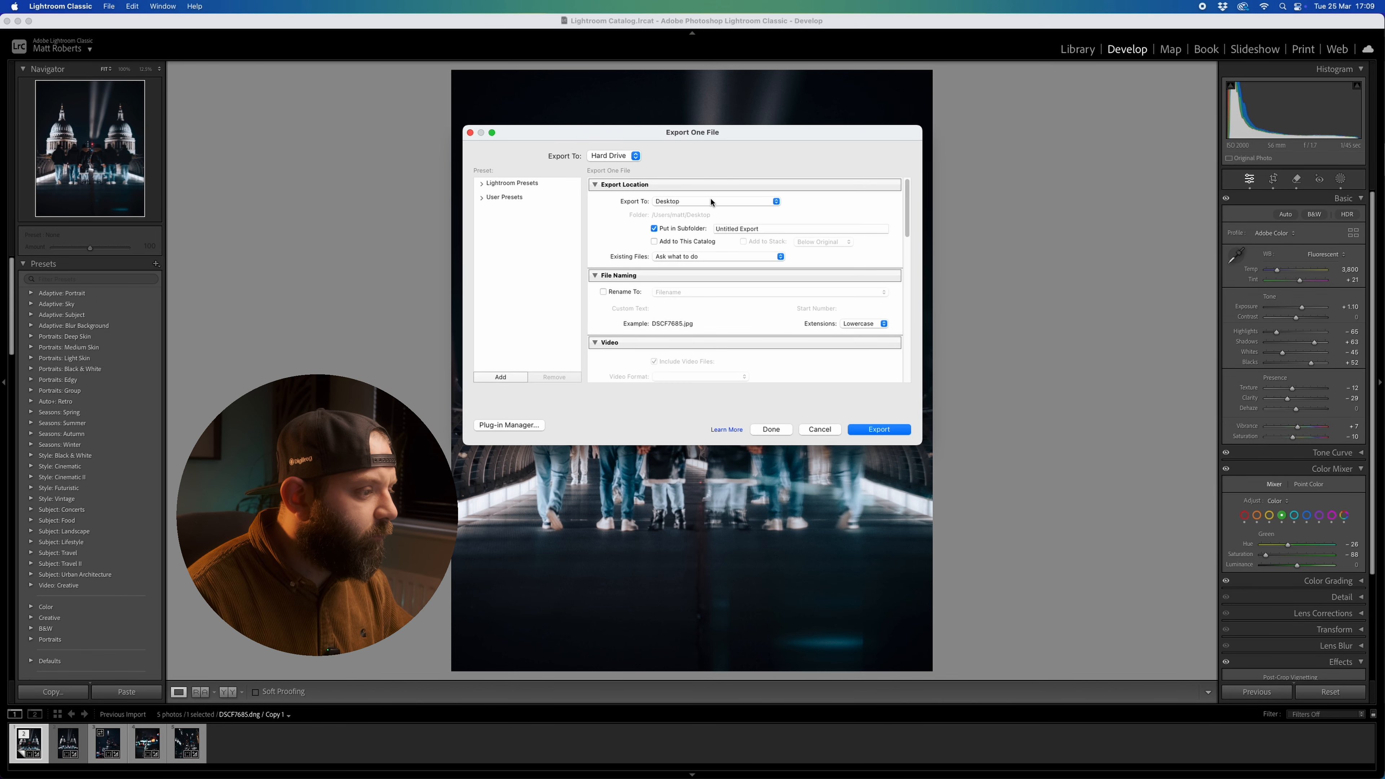
{"action": "left_click", "coordinate": [726, 202]}
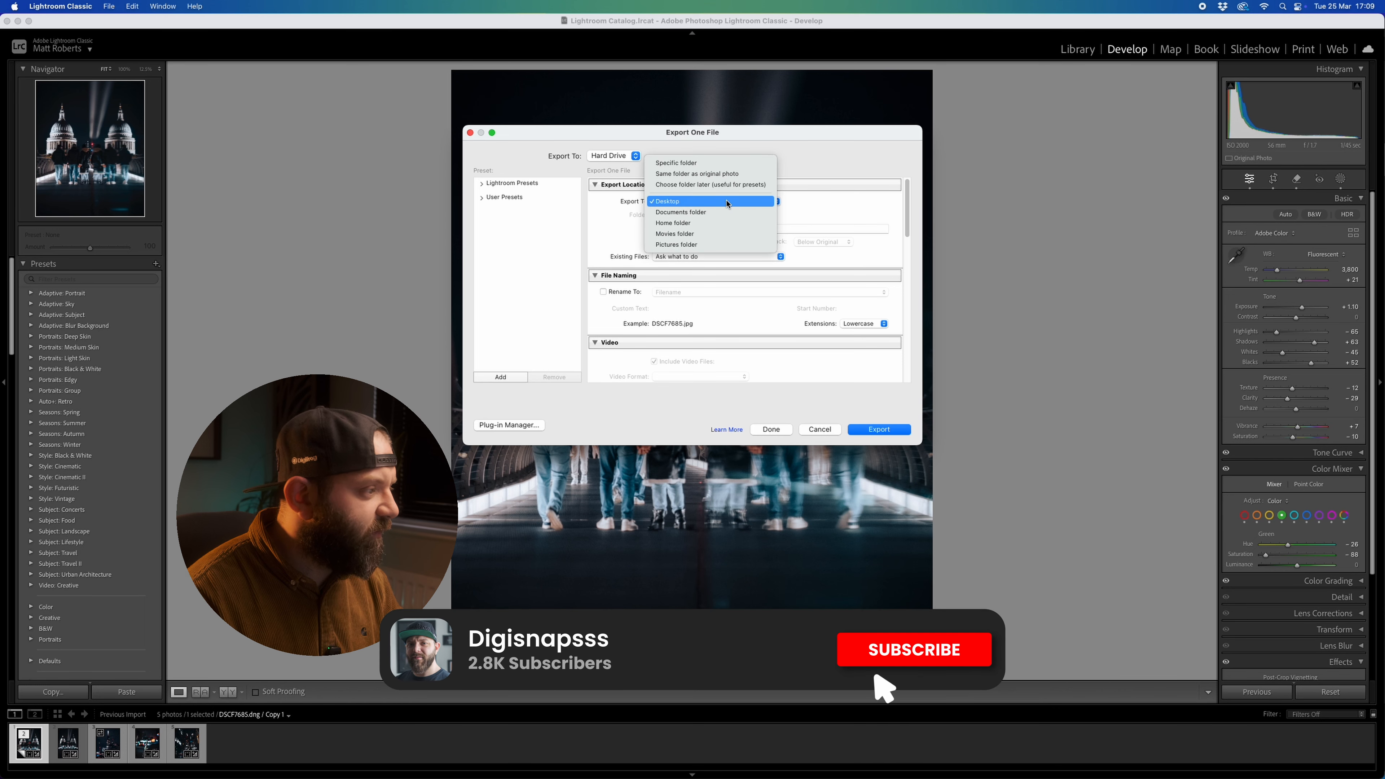
{"action": "left_click", "coordinate": [726, 201]}
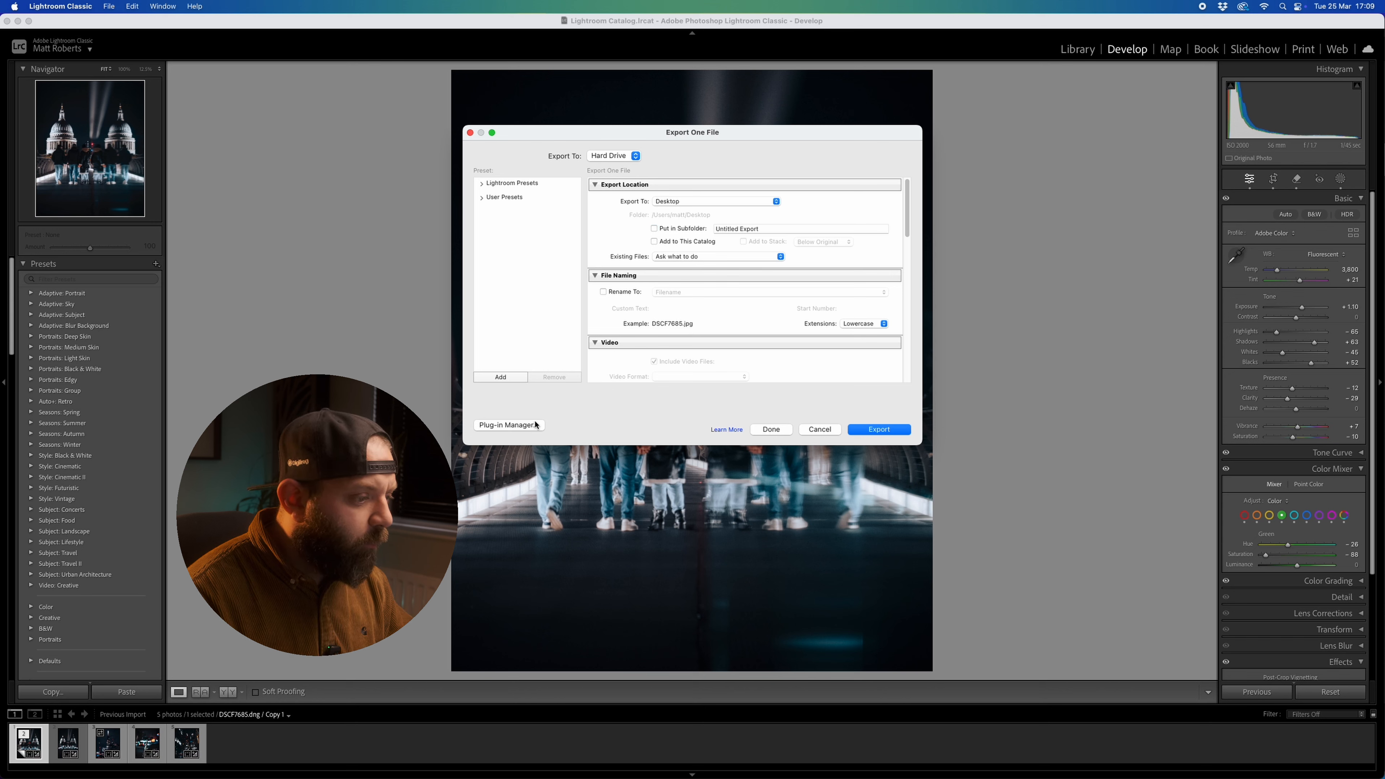
- Set the JPEG export quality to 100 and review the content credentials, image sizing, sharpening and metadata options
{"action": "scroll", "coordinate": [636, 320], "scroll_direction": "down", "scroll_amount": 3}
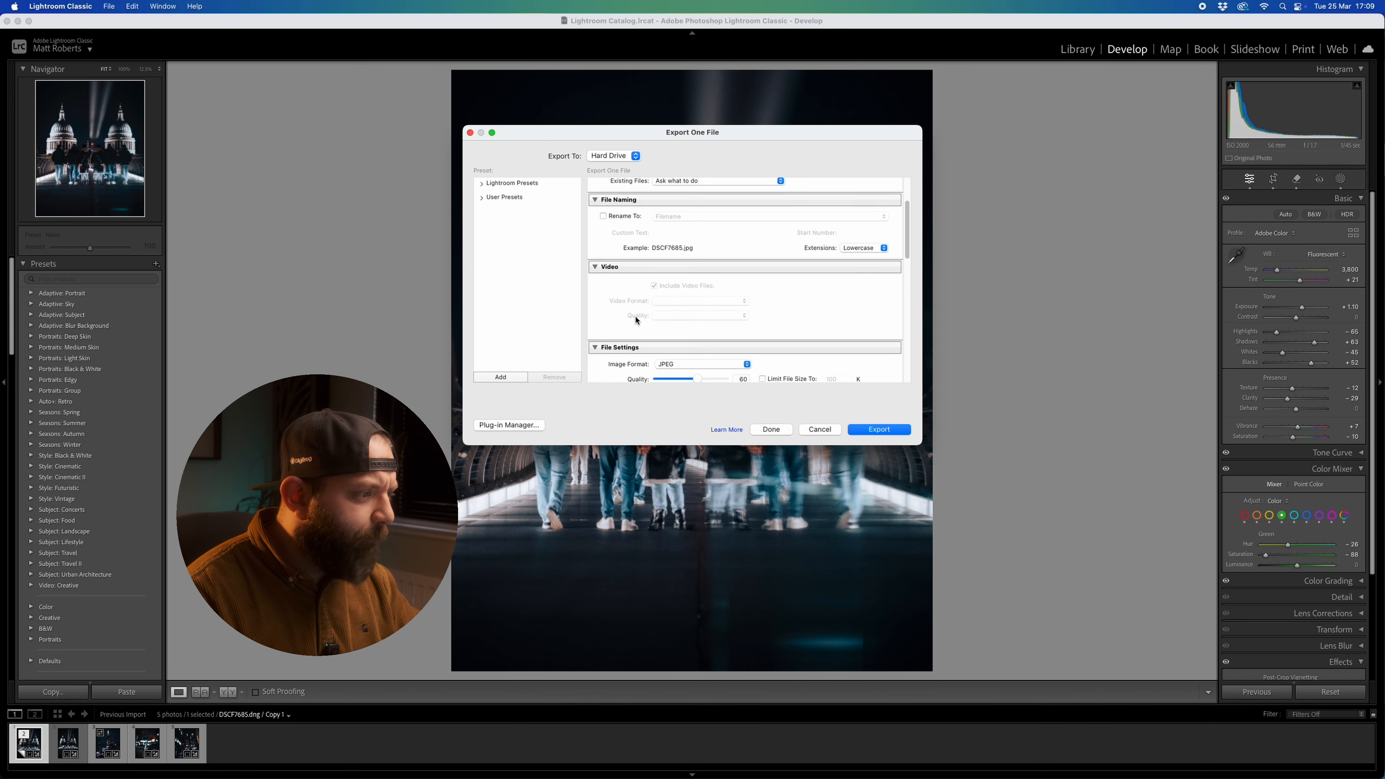
{"action": "scroll", "coordinate": [635, 321], "scroll_direction": "down", "scroll_amount": 5}
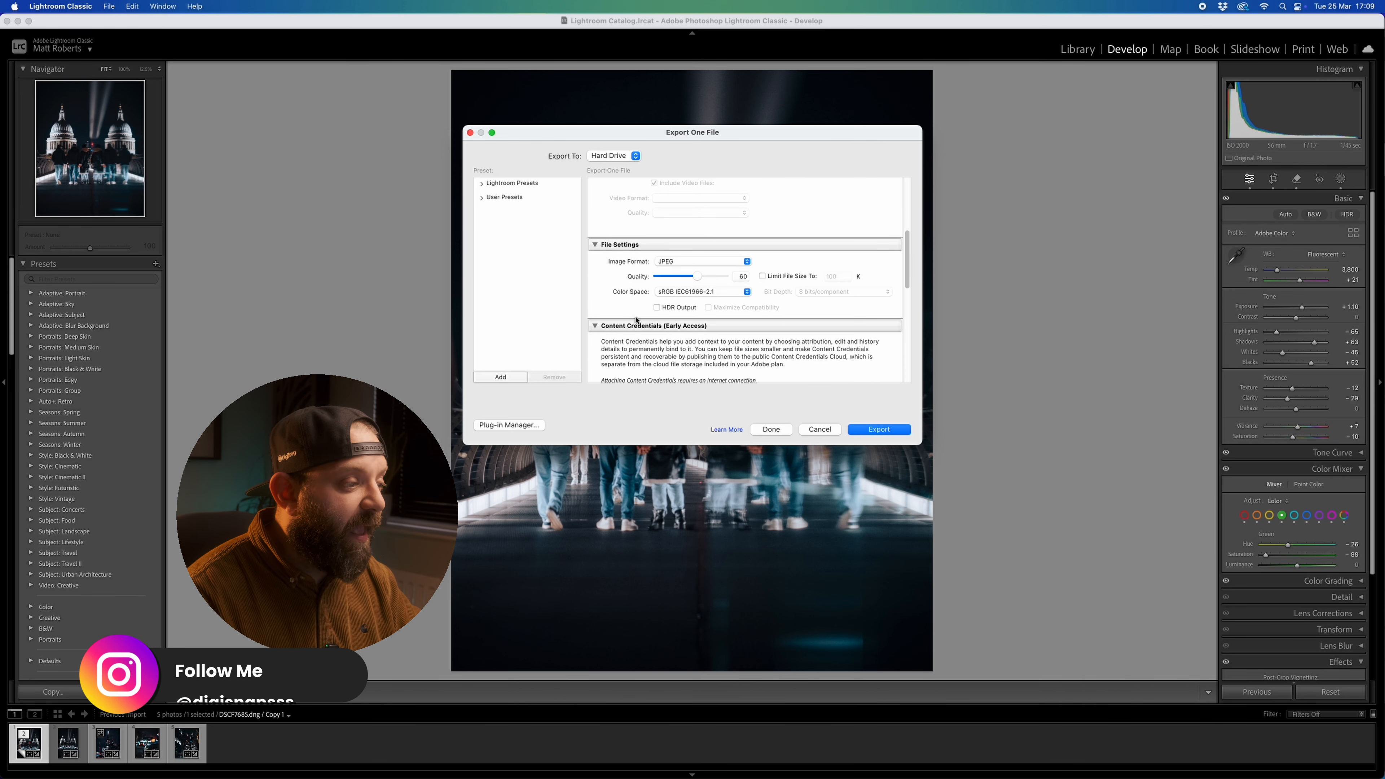
{"action": "scroll", "coordinate": [687, 300], "scroll_direction": "up", "scroll_amount": 1}
{"action": "left_click_drag", "start_coordinate": [714, 293], "coordinate": [728, 290]}
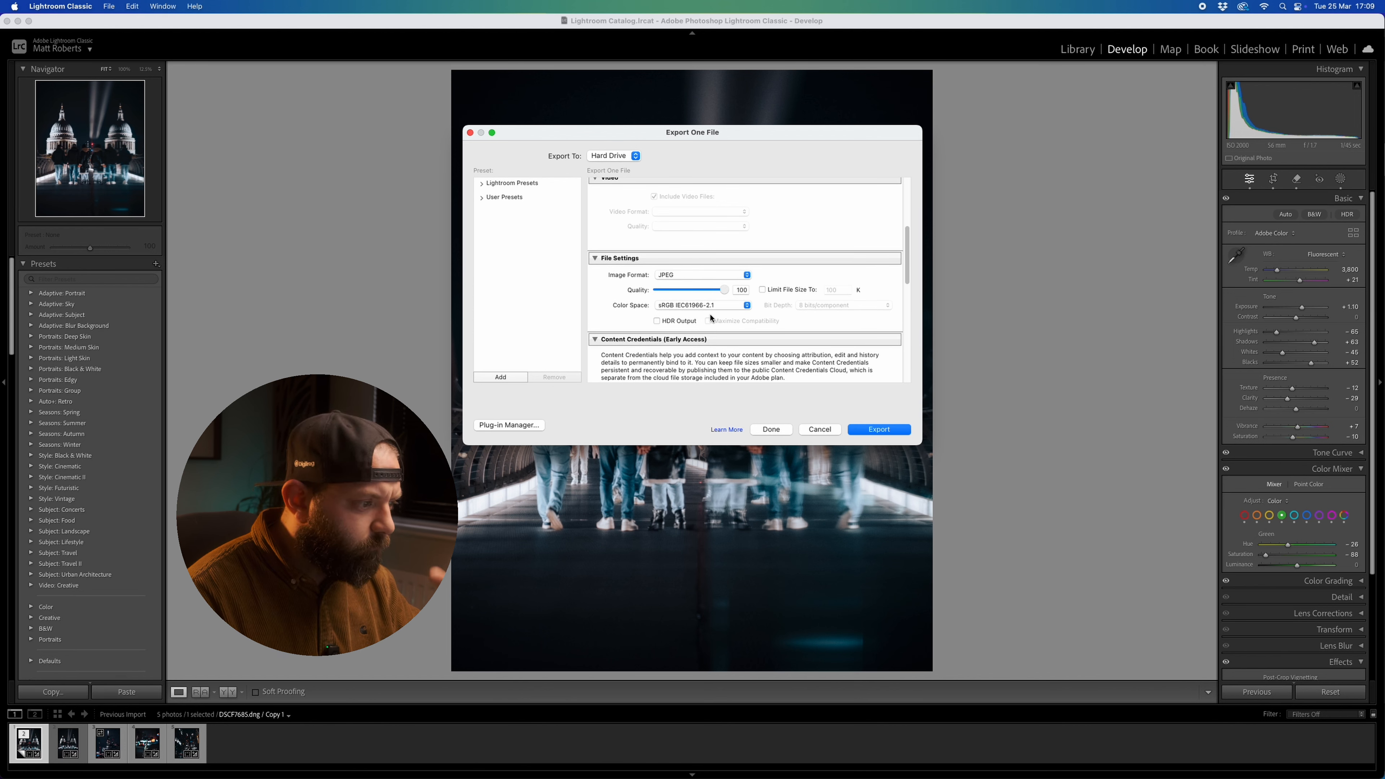
{"action": "scroll", "coordinate": [661, 337], "scroll_direction": "down", "scroll_amount": 4}
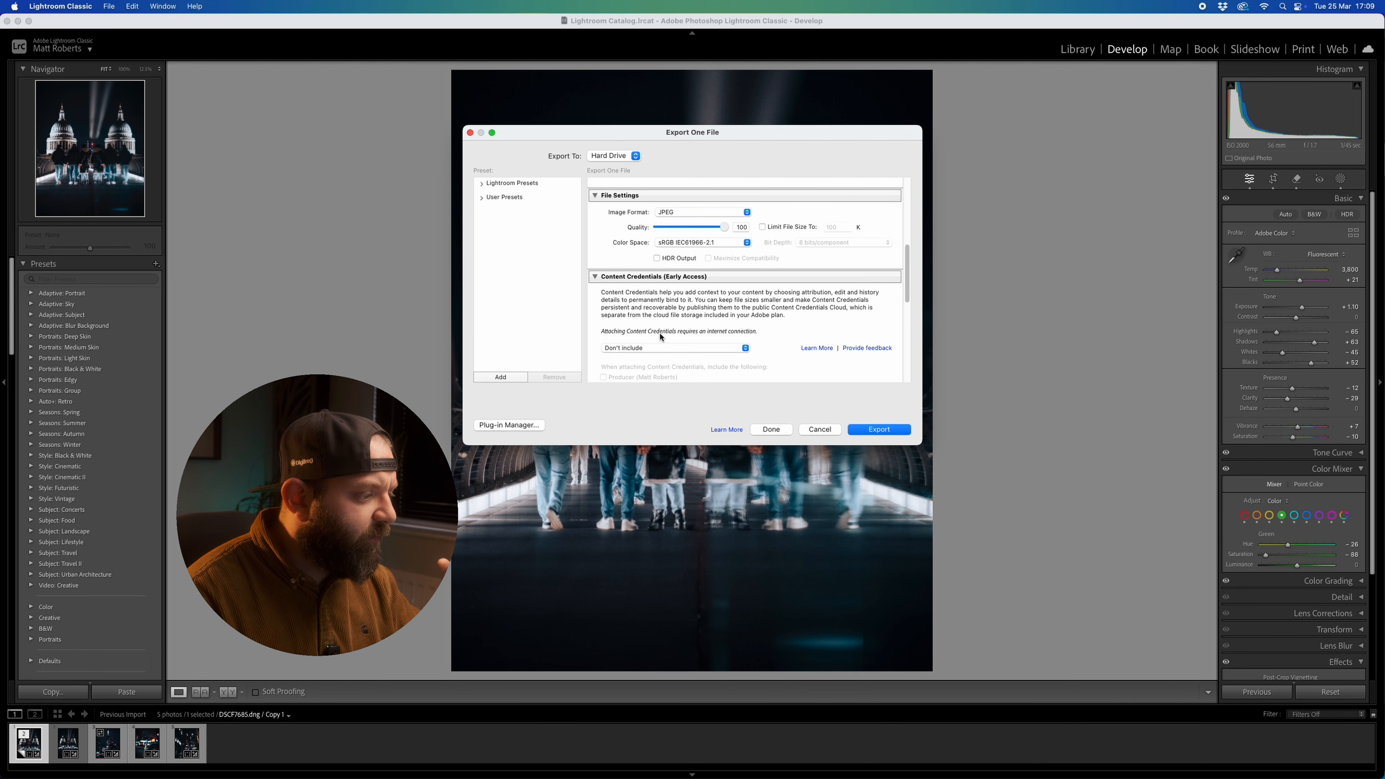
{"action": "scroll", "coordinate": [661, 337], "scroll_direction": "down", "scroll_amount": 10}
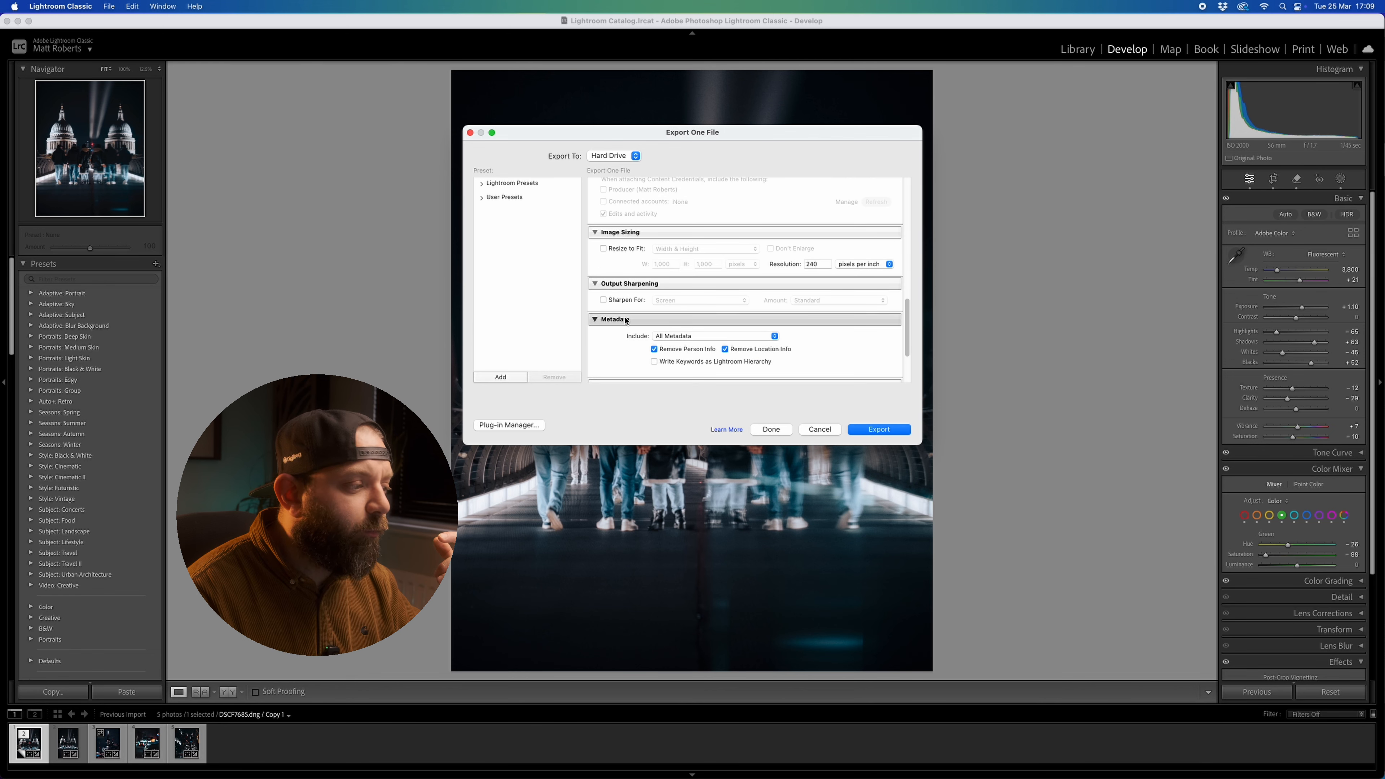